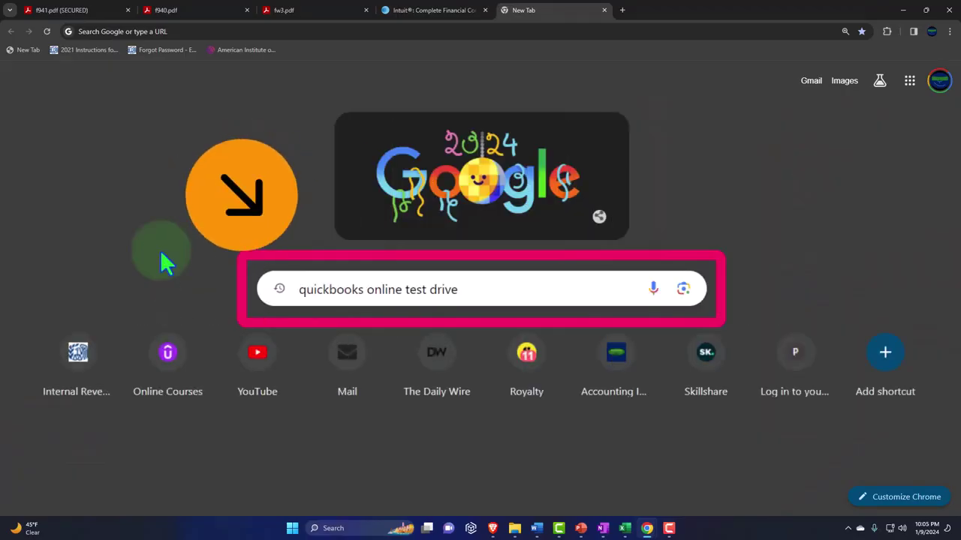
- Search Google for "quickbooks online test drive" and open the Intuit help article about test driving QuickBooks Online
{"action": "left_click", "coordinate": [487, 289]}
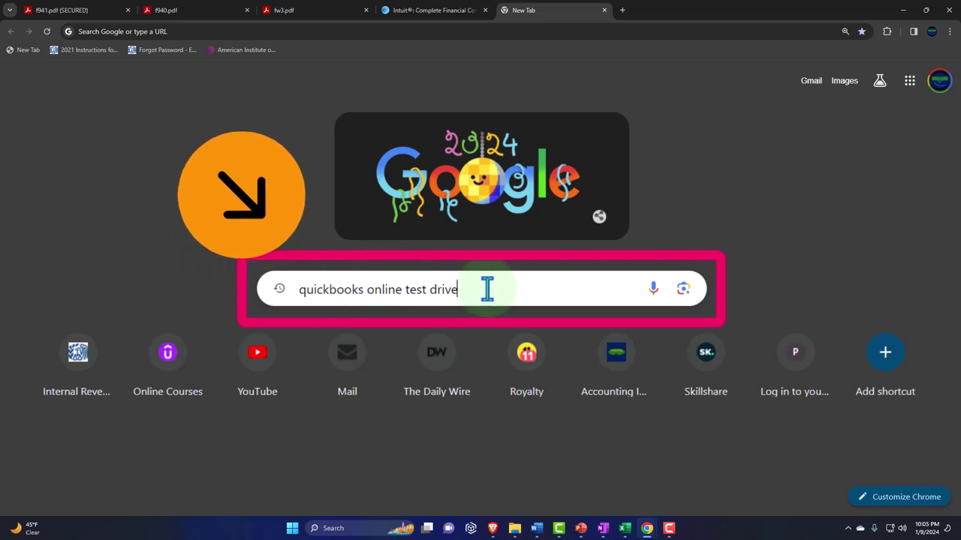
{"action": "key", "text": "Return"}
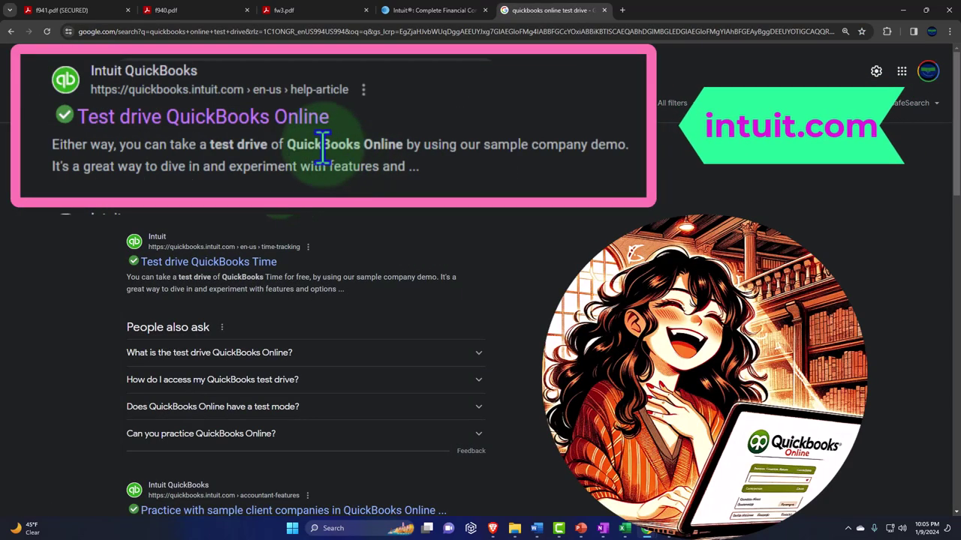
{"action": "left_click", "coordinate": [308, 127]}
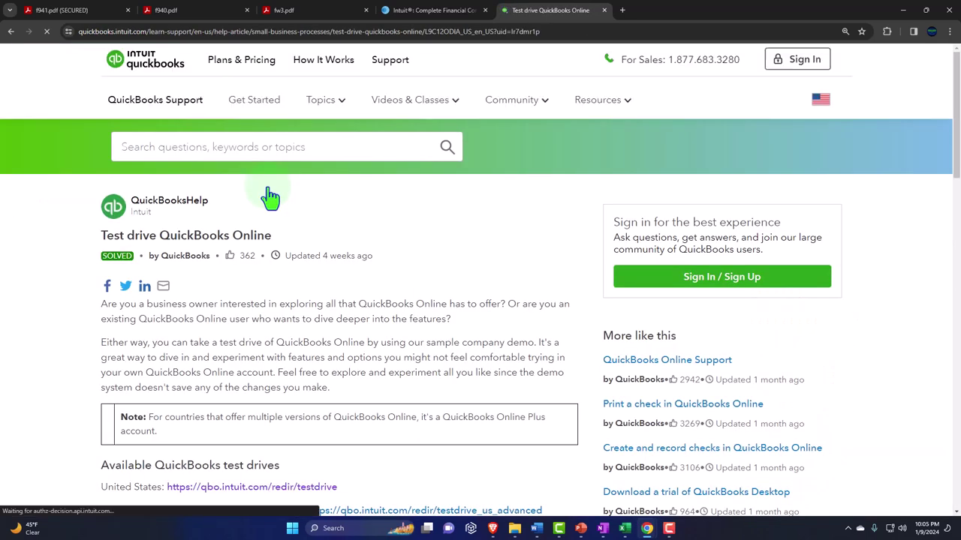
- Launch the United States QuickBooks Online test drive from the help article and complete its security verification
{"action": "scroll", "coordinate": [271, 197], "scroll_direction": "down", "scroll_amount": 3}
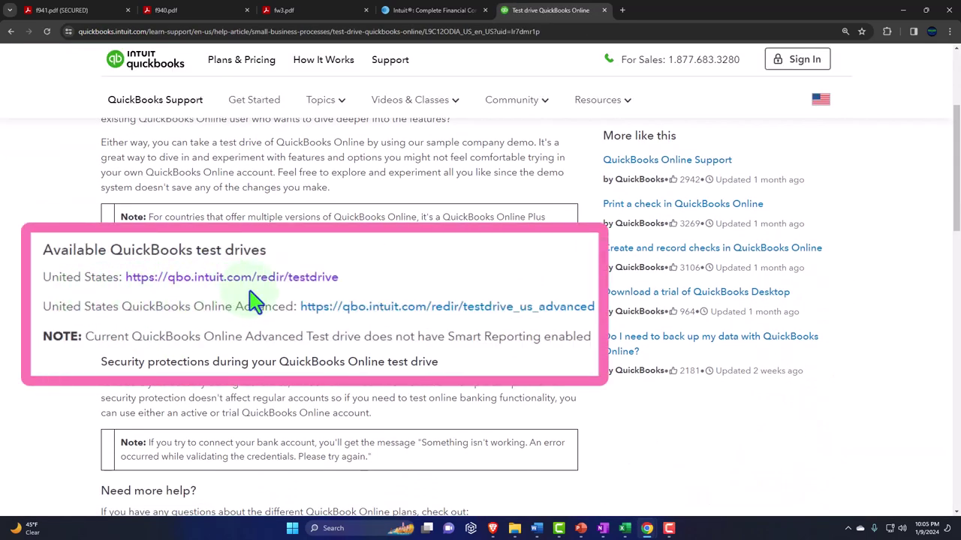
{"action": "left_click", "coordinate": [292, 294]}
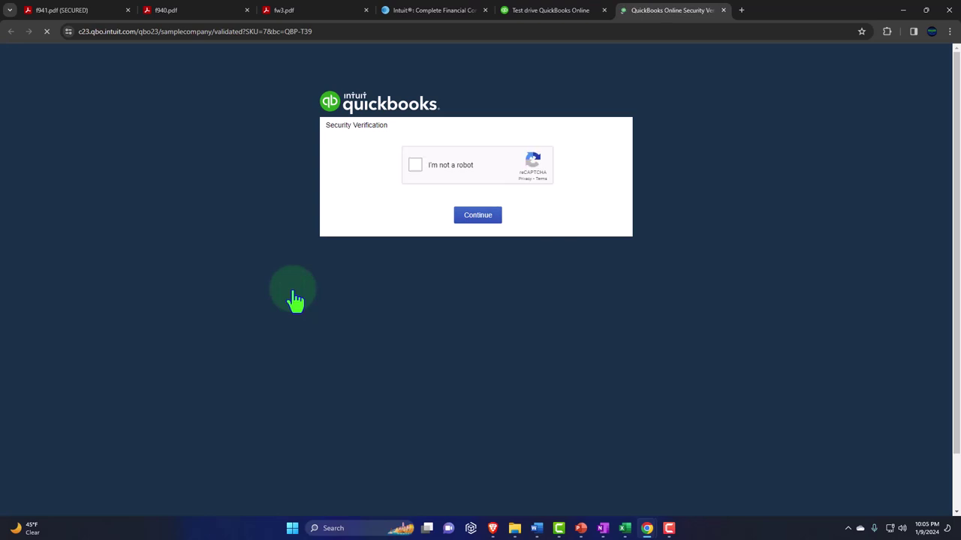
{"action": "left_click", "coordinate": [418, 166]}
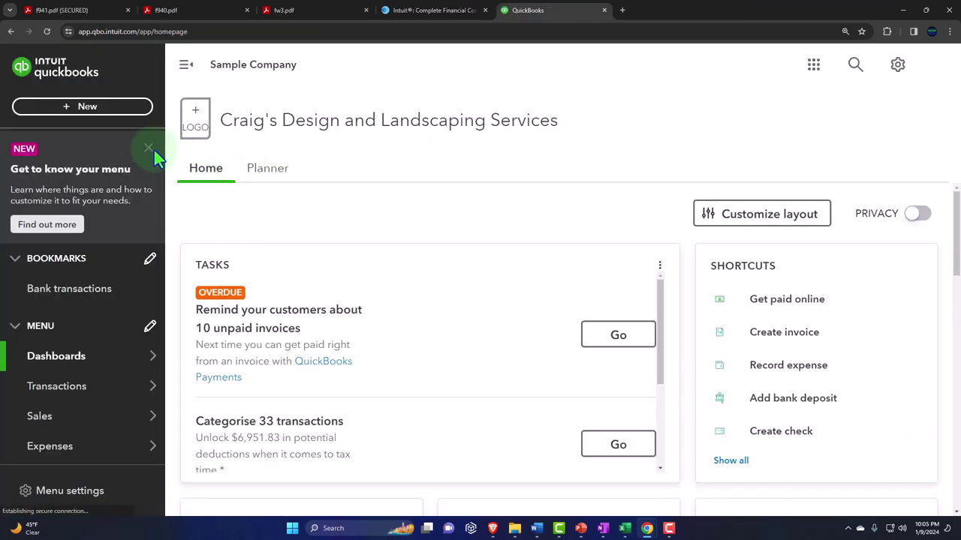
- Dismiss the menu introduction notice, and open the favorite Balance Sheet and Profit and Loss reports in separate browser tabs
{"action": "left_click", "coordinate": [151, 148]}
{"action": "key", "text": "ctrl+minus"}
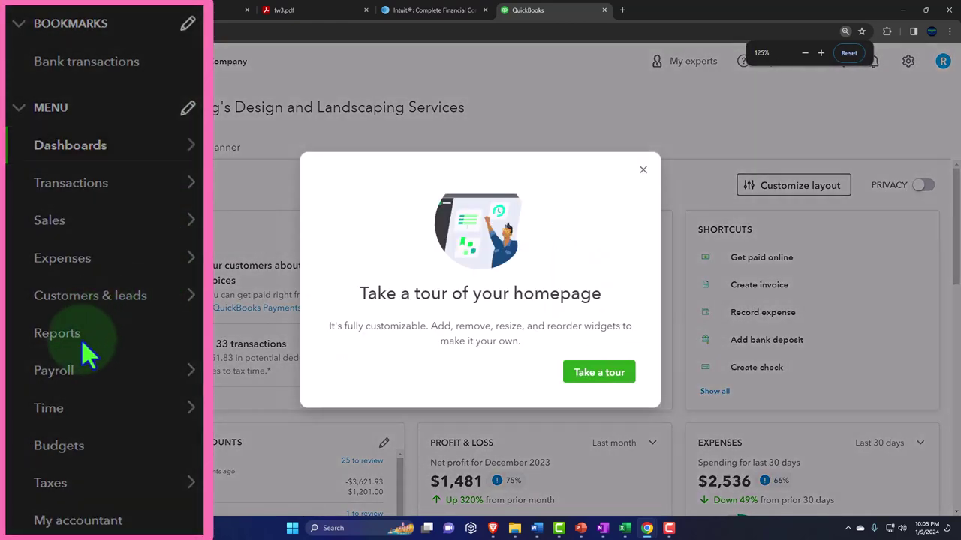
{"action": "left_click", "coordinate": [86, 334]}
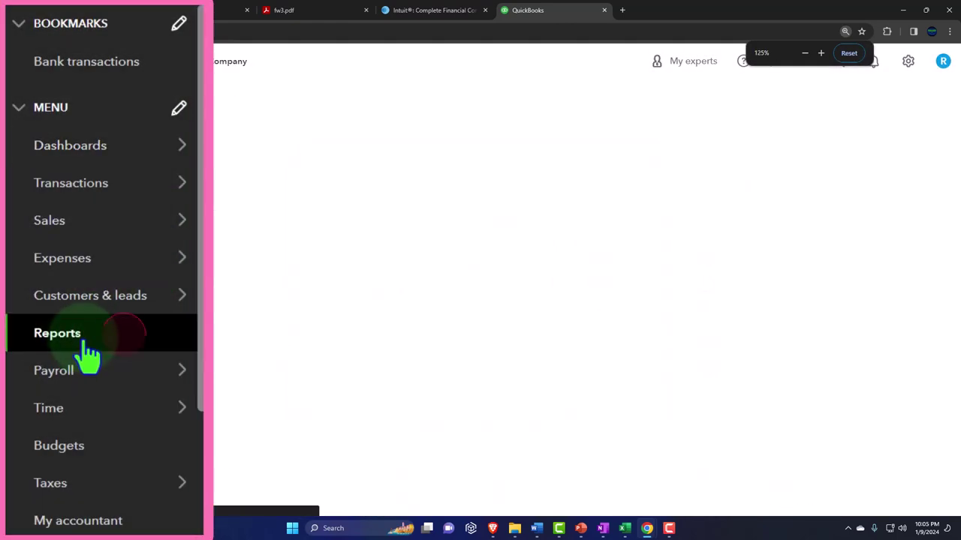
{"action": "right_click", "coordinate": [302, 250]}
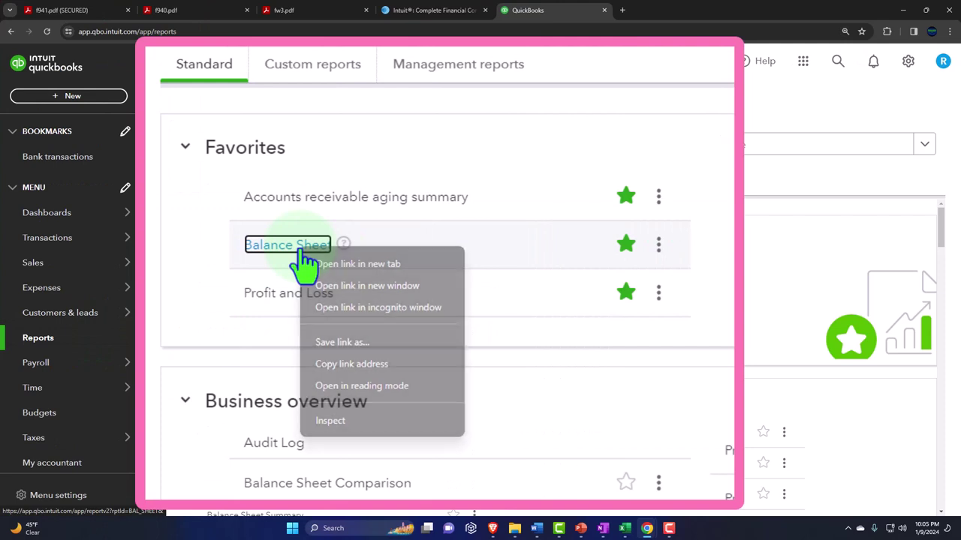
{"action": "left_click", "coordinate": [364, 266]}
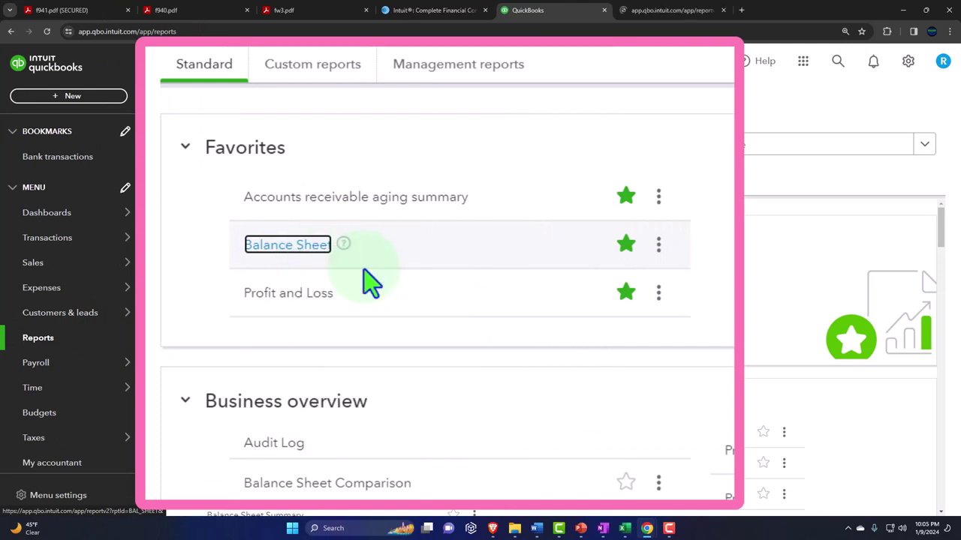
{"action": "right_click", "coordinate": [298, 307]}
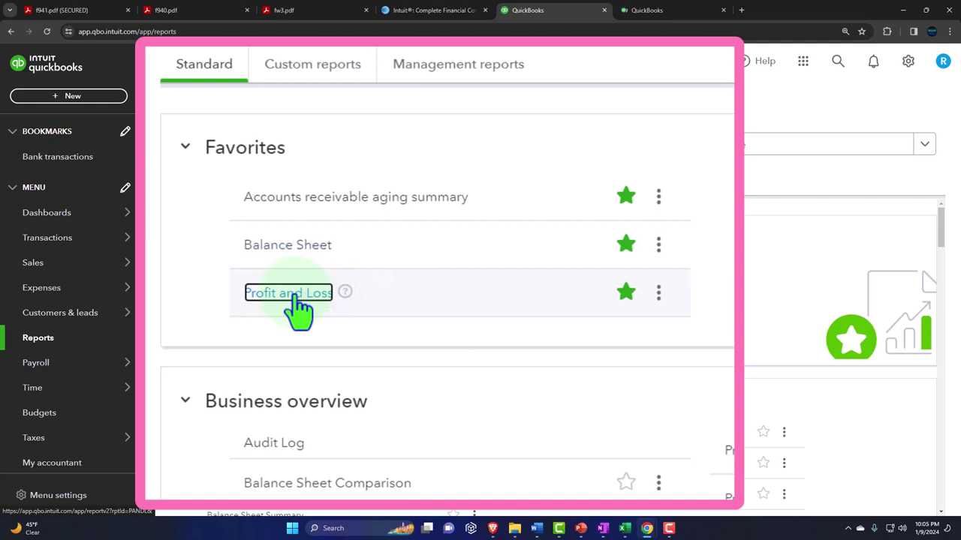
{"action": "left_click", "coordinate": [360, 311]}
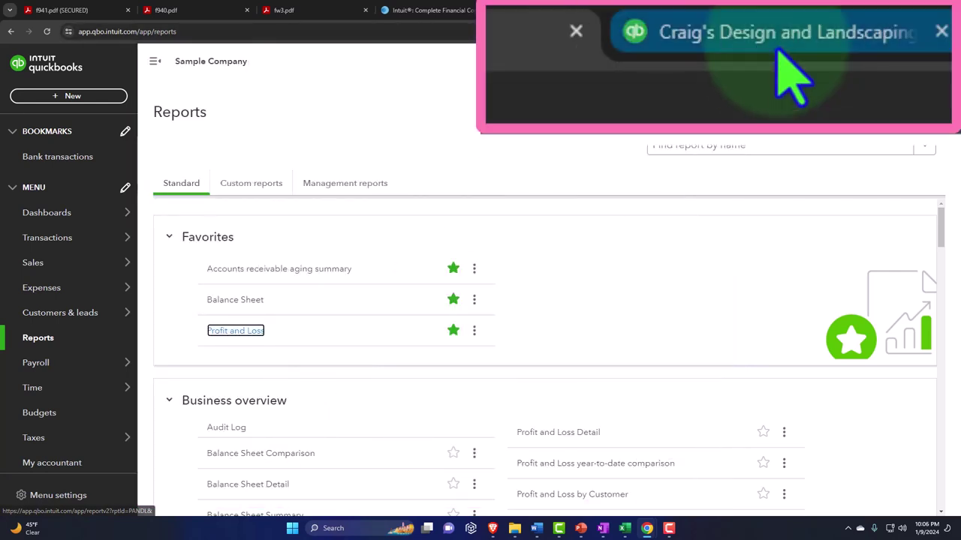
- Run the Balance Sheet report for the period 01/01/2023 to 12/31/2023 with the navigation menu collapsed
{"action": "left_click", "coordinate": [646, 10]}
{"action": "left_click", "coordinate": [154, 61]}
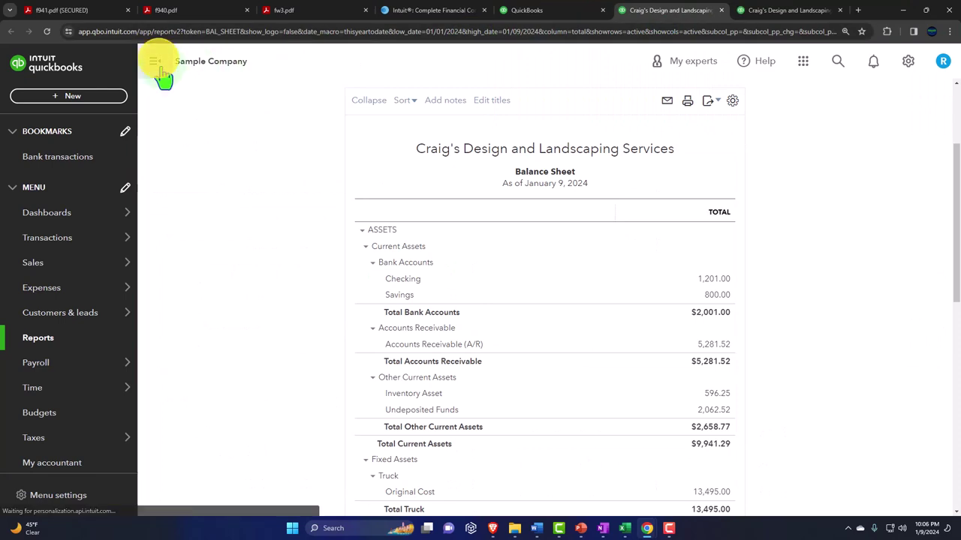
{"action": "scroll", "coordinate": [199, 261], "scroll_direction": "up", "scroll_amount": 2}
{"action": "scroll", "coordinate": [199, 261], "scroll_direction": "up", "scroll_amount": 2}
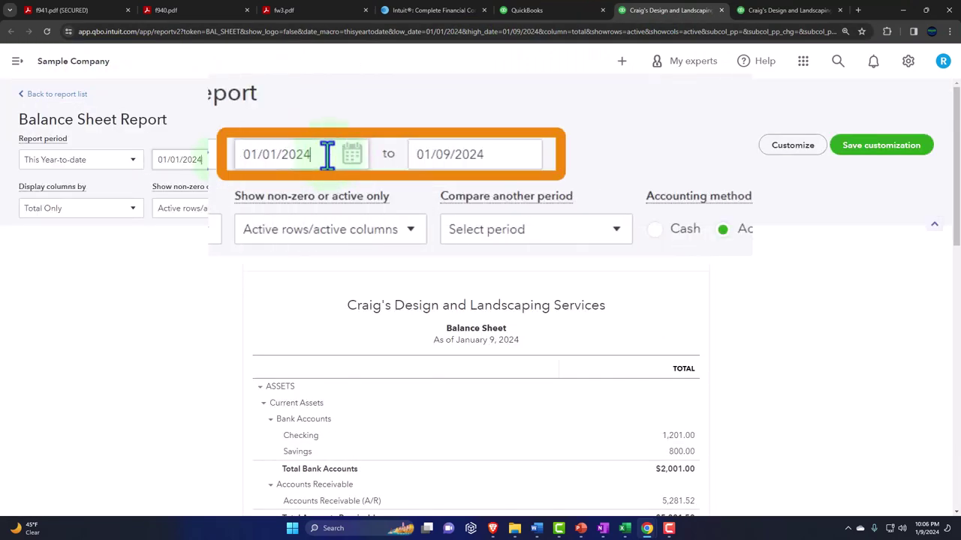
{"action": "left_click", "coordinate": [212, 159]}
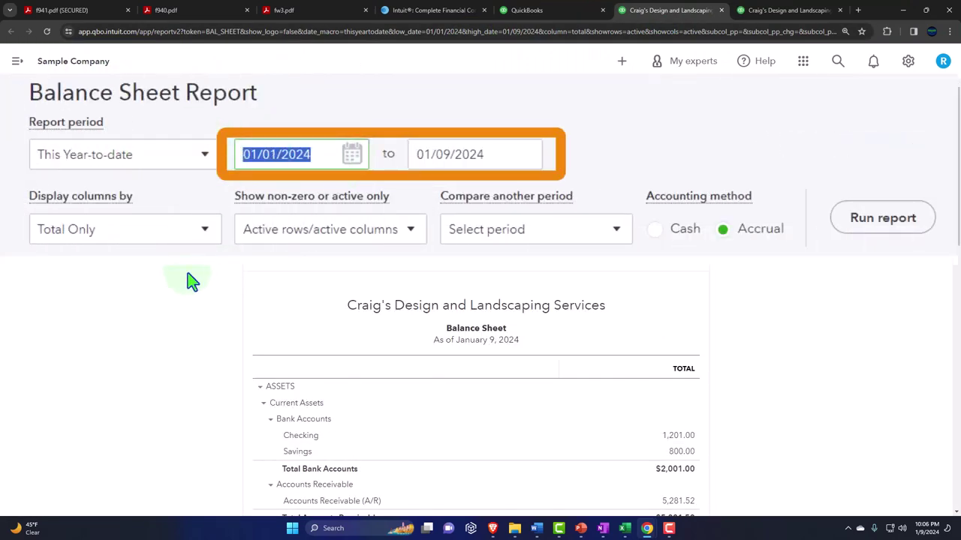
{"action": "type", "text": "01012023"}
{"action": "key", "text": "Tab"}
{"action": "type", "text": "12/31/2023"}
{"action": "key", "text": "Tab"}
{"action": "left_click", "coordinate": [908, 219]}
{"action": "scroll", "coordinate": [590, 208], "scroll_direction": "down", "scroll_amount": 2}
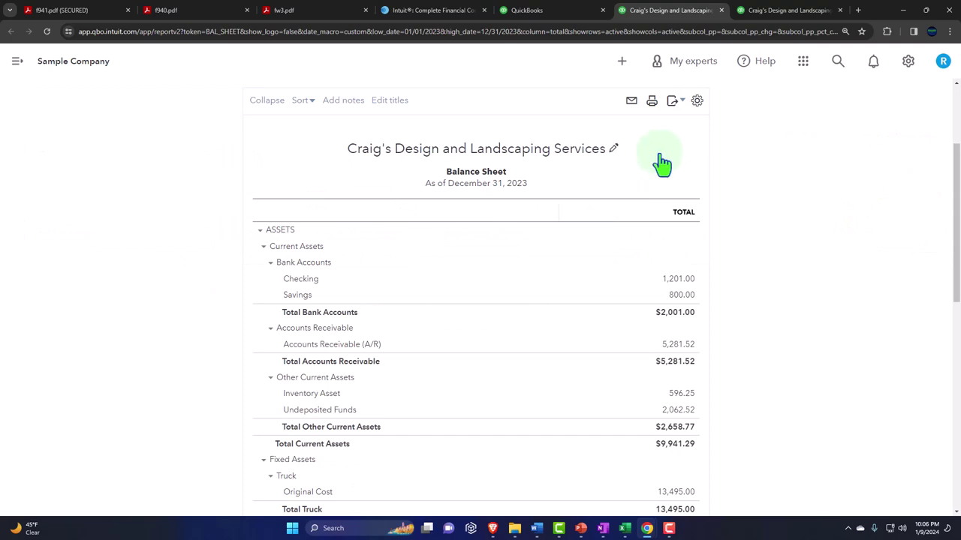
- Run the Profit and Loss report for the period 01/01/2023 to 12/31/2023 with the navigation menu collapsed
{"action": "left_click", "coordinate": [780, 11]}
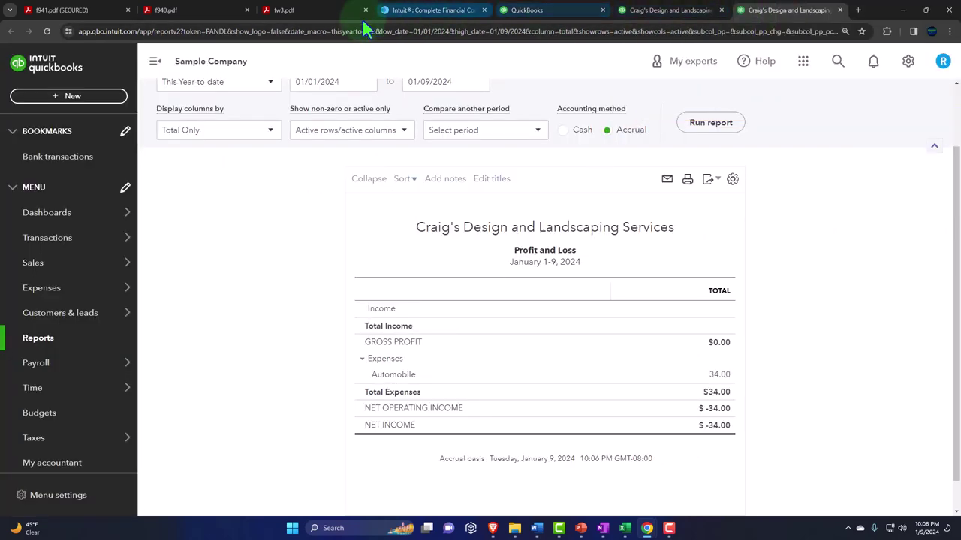
{"action": "left_click", "coordinate": [153, 63]}
{"action": "scroll", "coordinate": [210, 199], "scroll_direction": "up", "scroll_amount": 1}
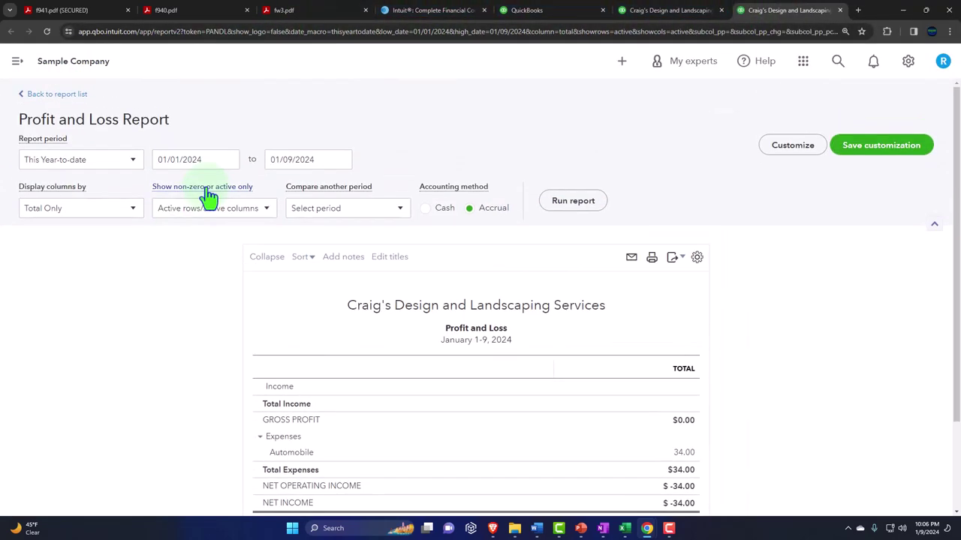
{"action": "left_click", "coordinate": [204, 159]}
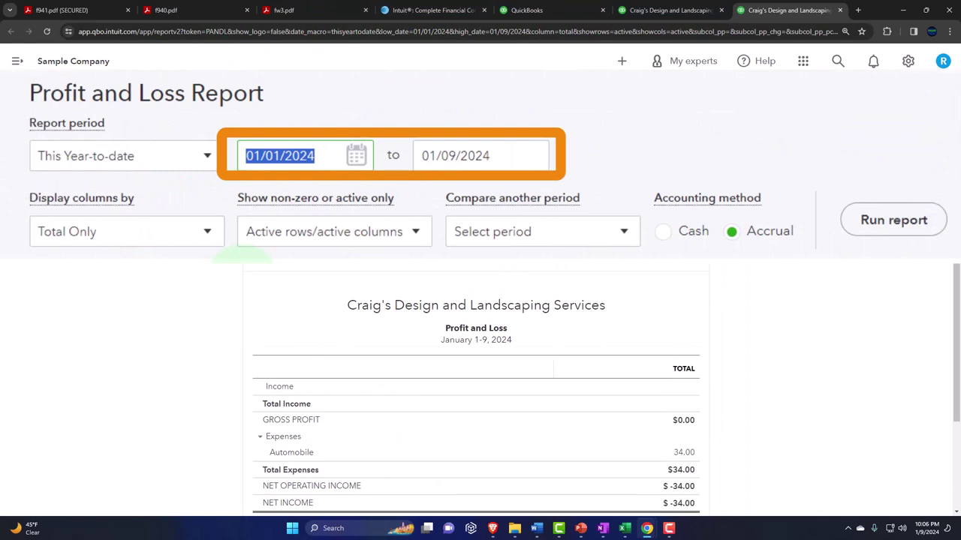
{"action": "type", "text": "010123"}
{"action": "key", "text": "Tab"}
{"action": "type", "text": "12/31/2023"}
{"action": "key", "text": "Tab"}
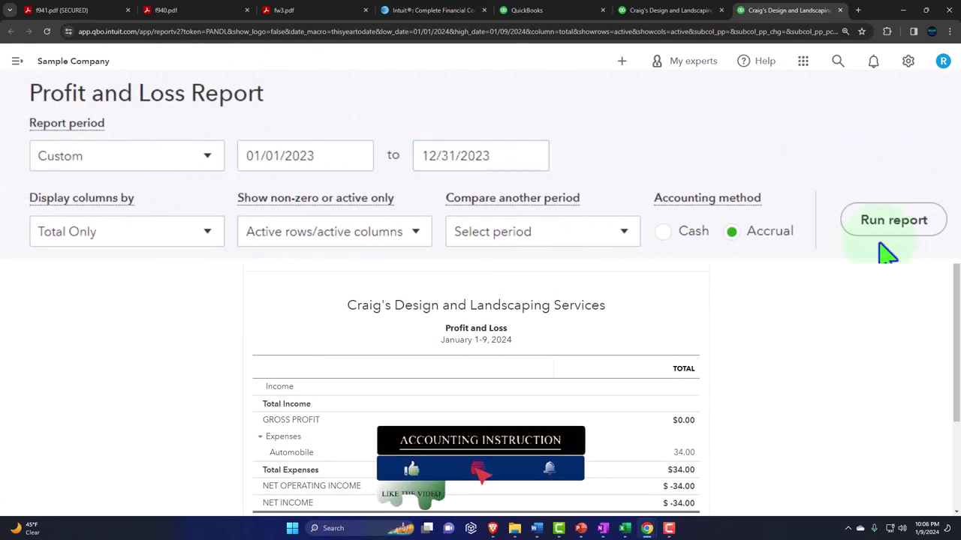
{"action": "left_click", "coordinate": [897, 225]}
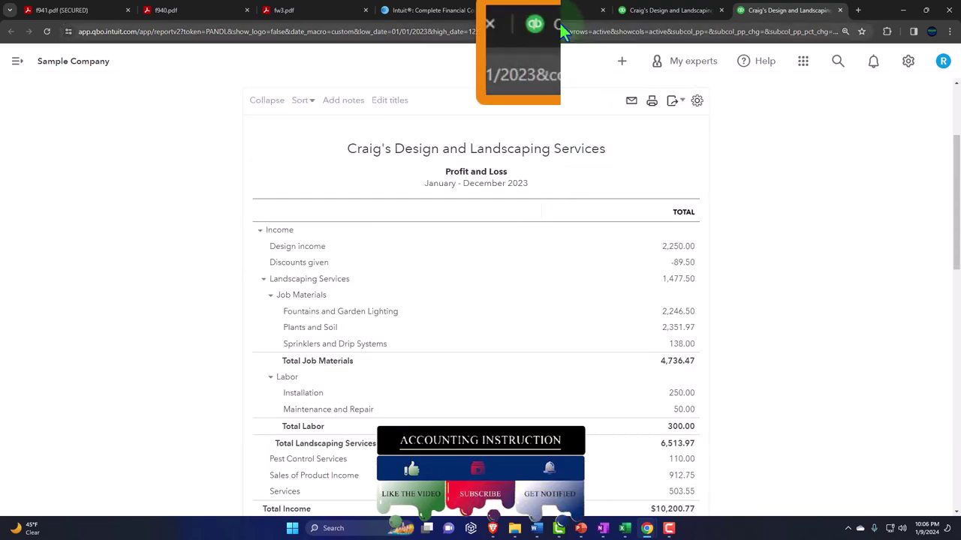
- Return to the report list and review which new customer, vendor, employee and other transactions can be created
{"action": "left_click", "coordinate": [672, 10]}
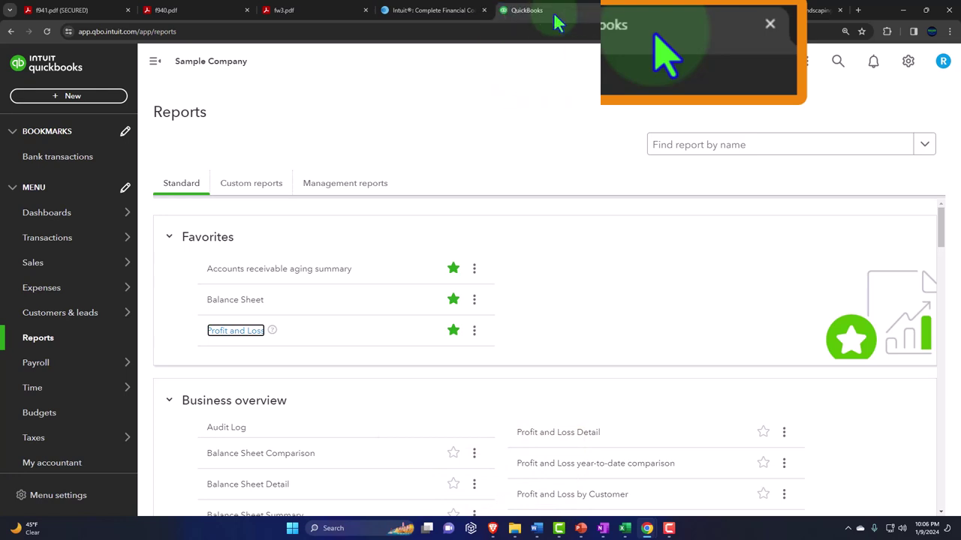
{"action": "left_click", "coordinate": [102, 99]}
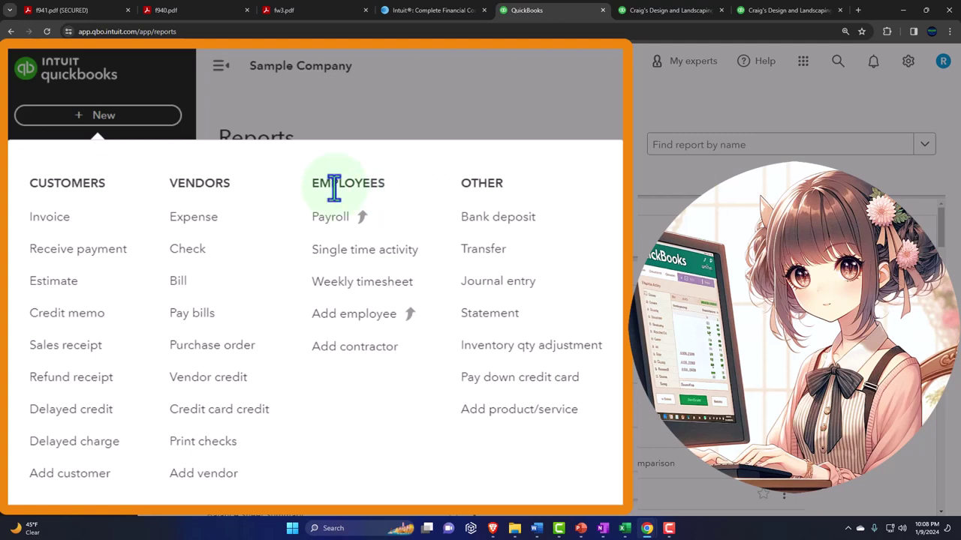
{"action": "left_click", "coordinate": [263, 202]}
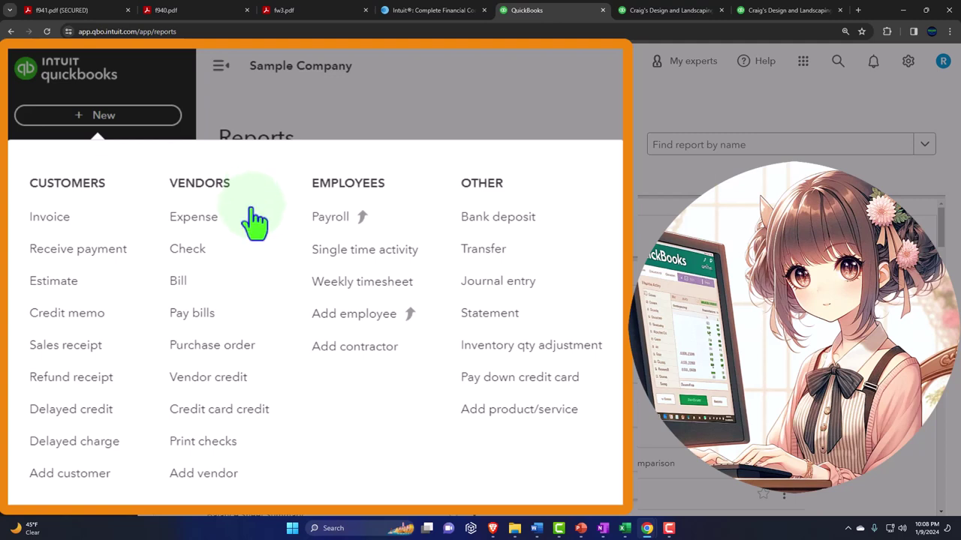
{"action": "left_click", "coordinate": [244, 224]}
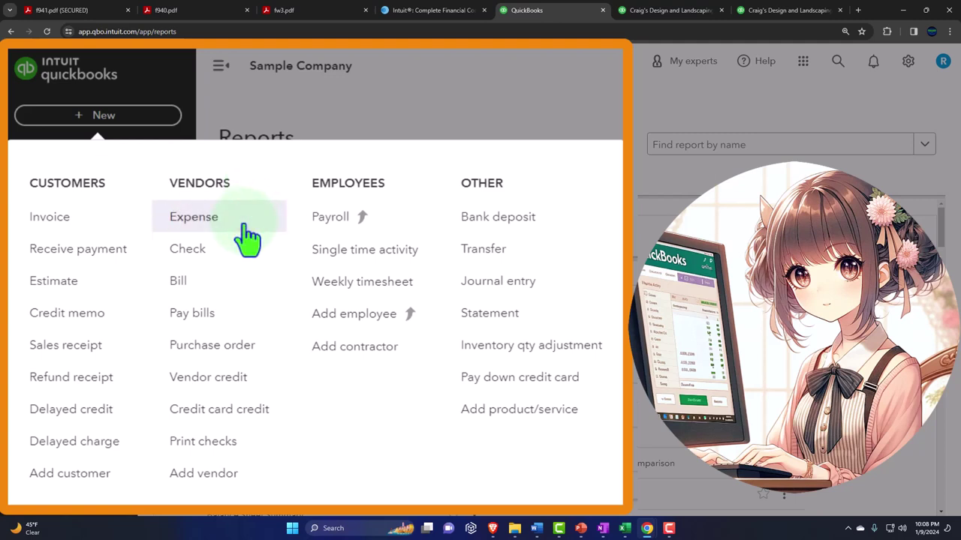
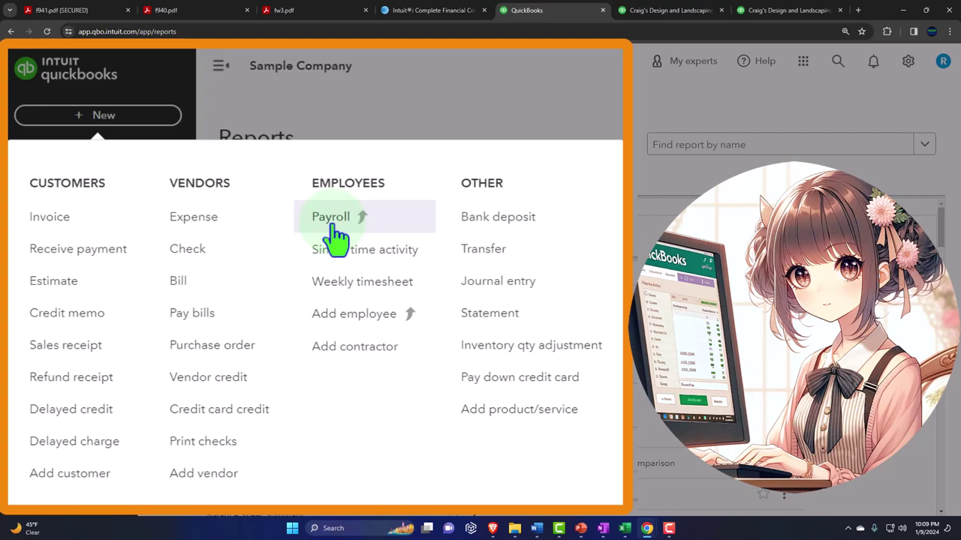
{"action": "left_click", "coordinate": [529, 142]}
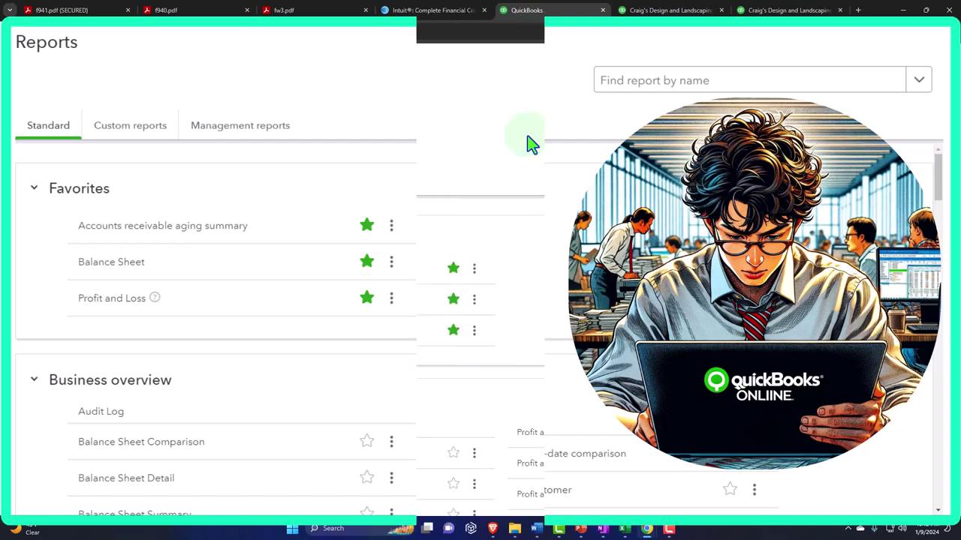
- Switch to the Intuit website and open the QuickBooks product site from its homepage
{"action": "left_click", "coordinate": [430, 10]}
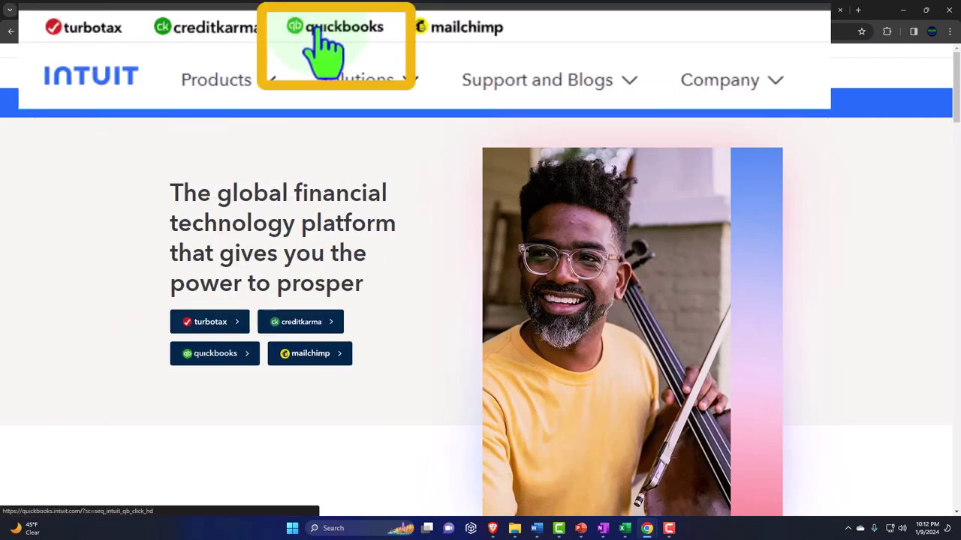
{"action": "left_click", "coordinate": [262, 49]}
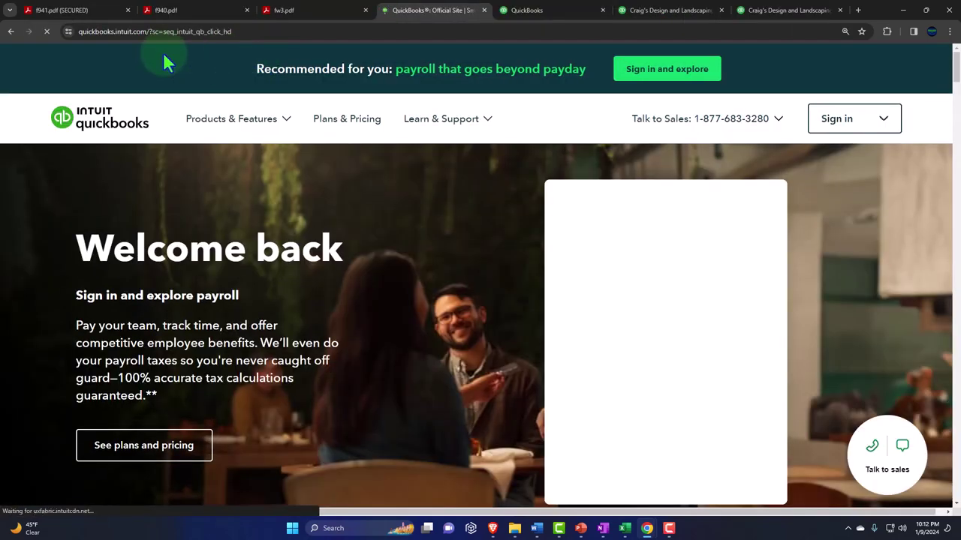
{"action": "left_click", "coordinate": [12, 32]}
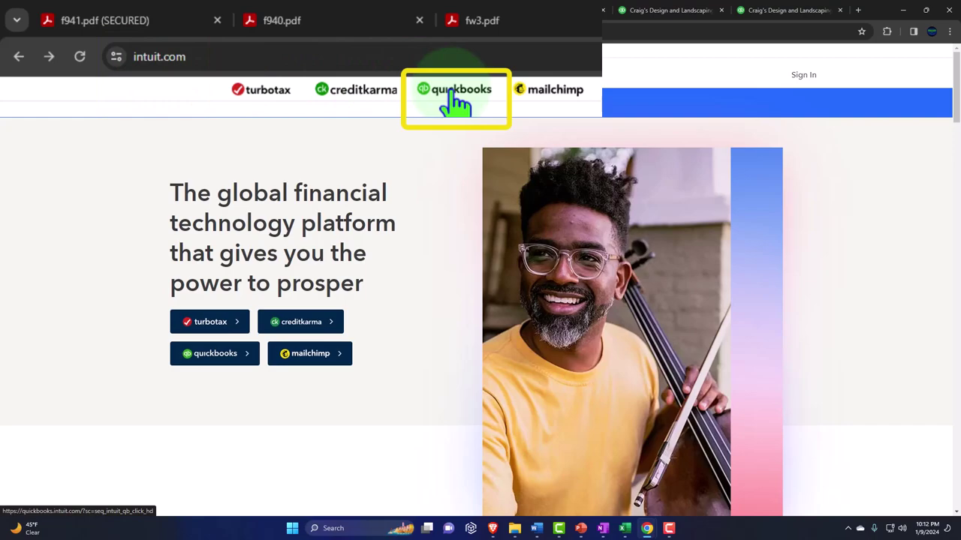
{"action": "left_click", "coordinate": [270, 58]}
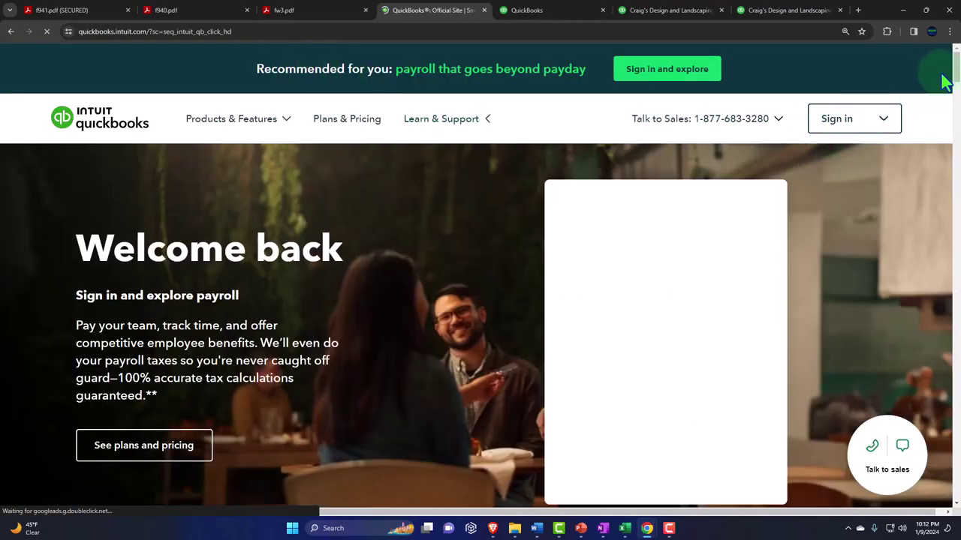
- Open the QuickBooks Online product page and examine its plans and pricing, from Simple Start to Advanced
{"action": "left_click_drag", "start_coordinate": [954, 75], "coordinate": [803, 450]}
{"action": "scroll", "coordinate": [356, 369], "scroll_direction": "up", "scroll_amount": 5}
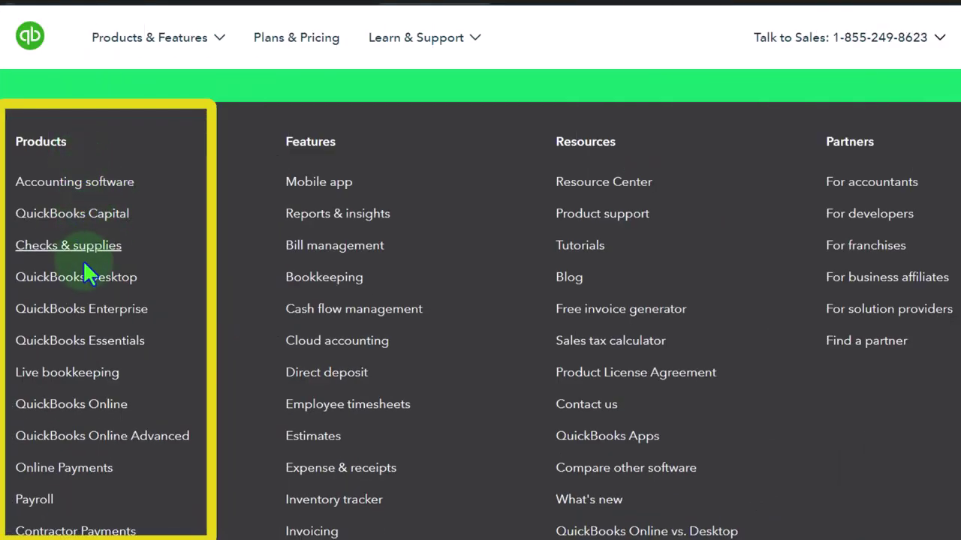
{"action": "left_click", "coordinate": [84, 406]}
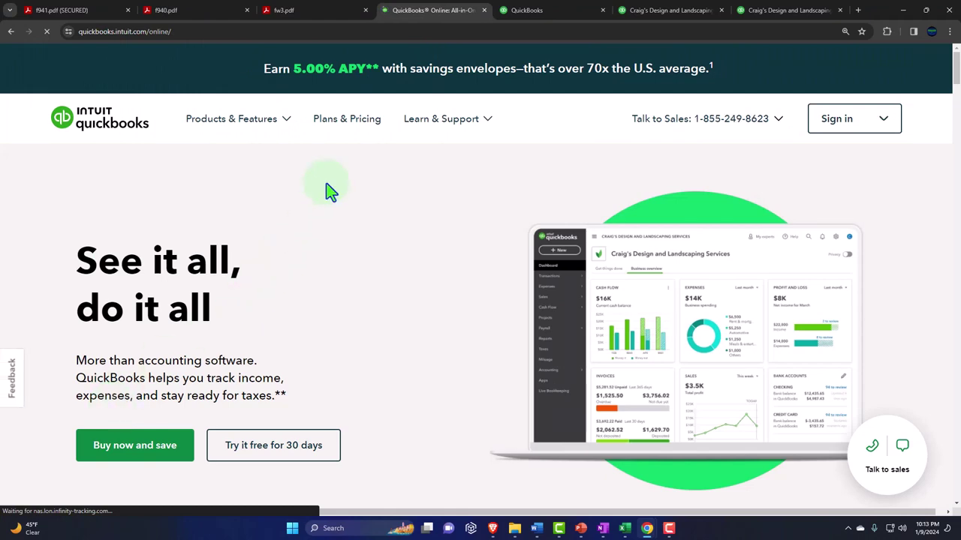
{"action": "left_click", "coordinate": [342, 133]}
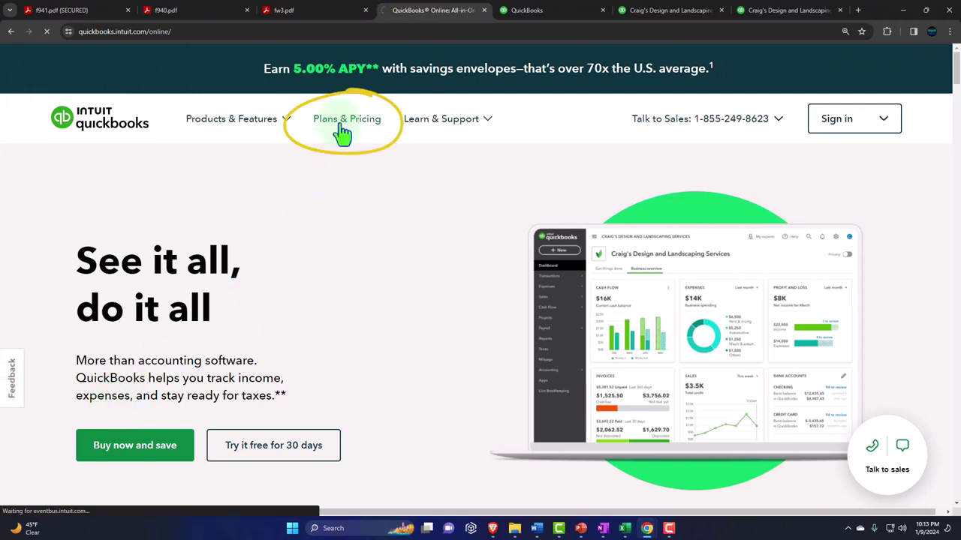
{"action": "scroll", "coordinate": [296, 259], "scroll_direction": "down", "scroll_amount": 3}
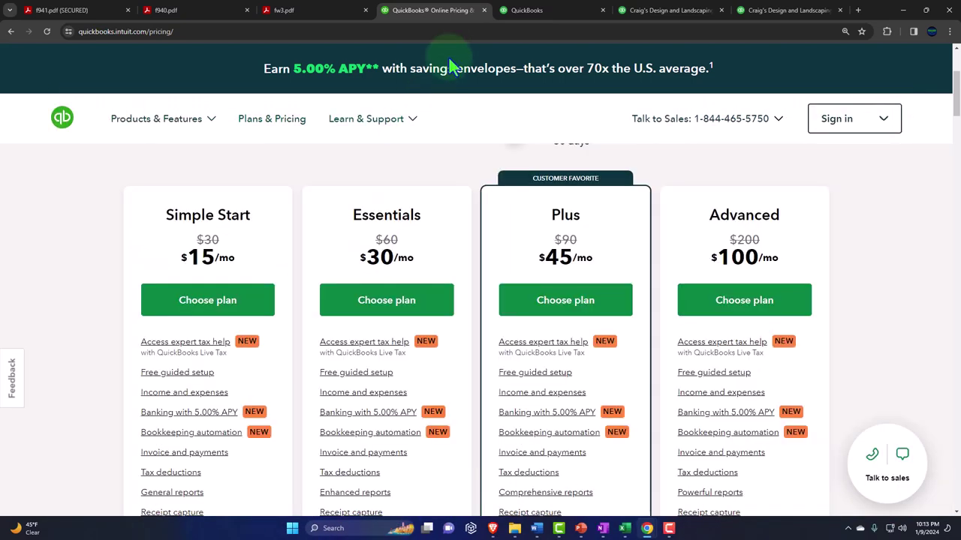
- Return to the QuickBooks Online sample company and open the Payroll page showing its employee list
{"action": "left_click", "coordinate": [481, 10]}
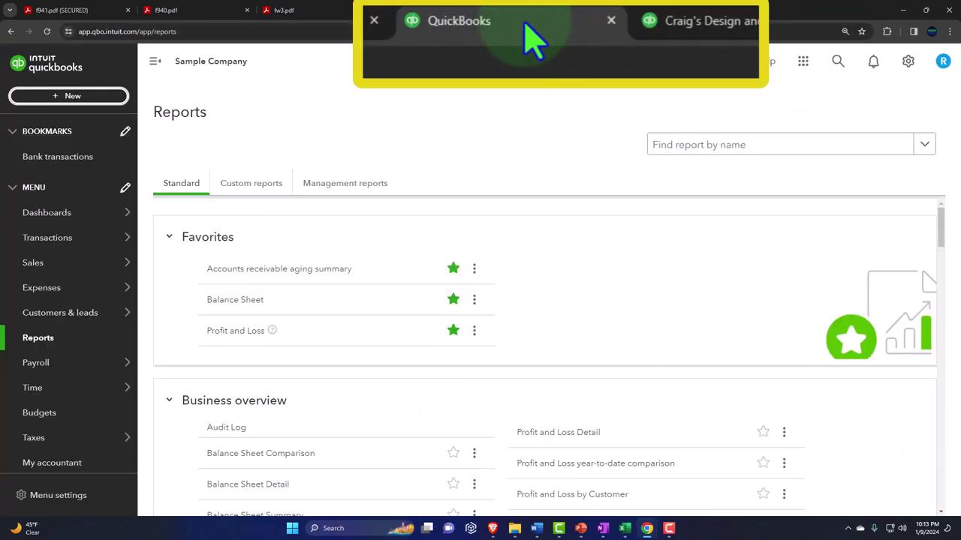
{"action": "left_click", "coordinate": [57, 366]}
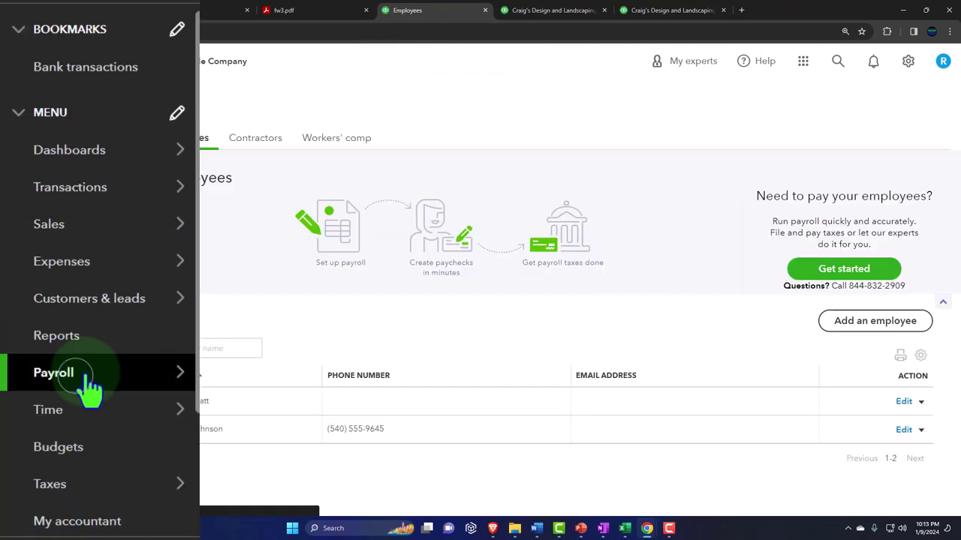
{"action": "scroll", "coordinate": [90, 387], "scroll_direction": "down", "scroll_amount": 2}
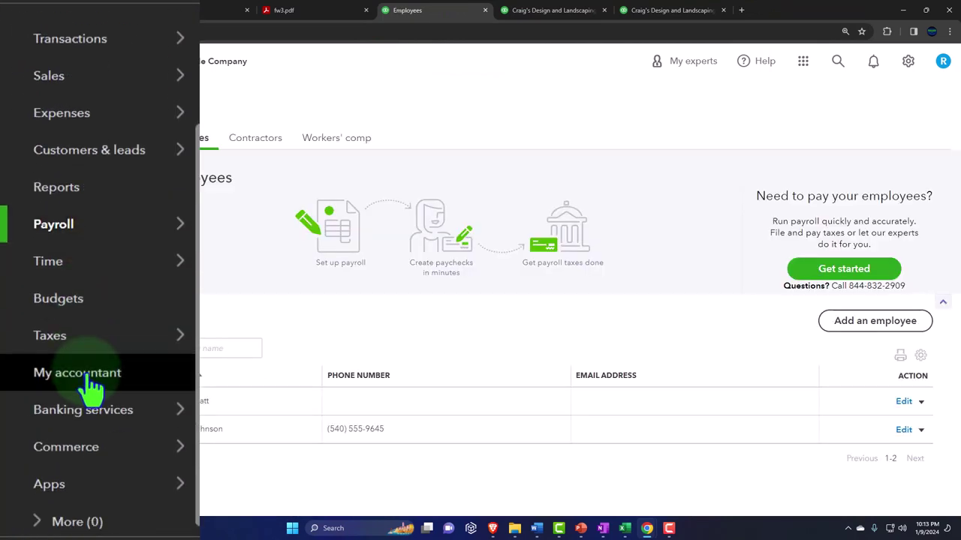
{"action": "scroll", "coordinate": [90, 386], "scroll_direction": "up", "scroll_amount": 2}
{"action": "mouse_move", "coordinate": [90, 387]}
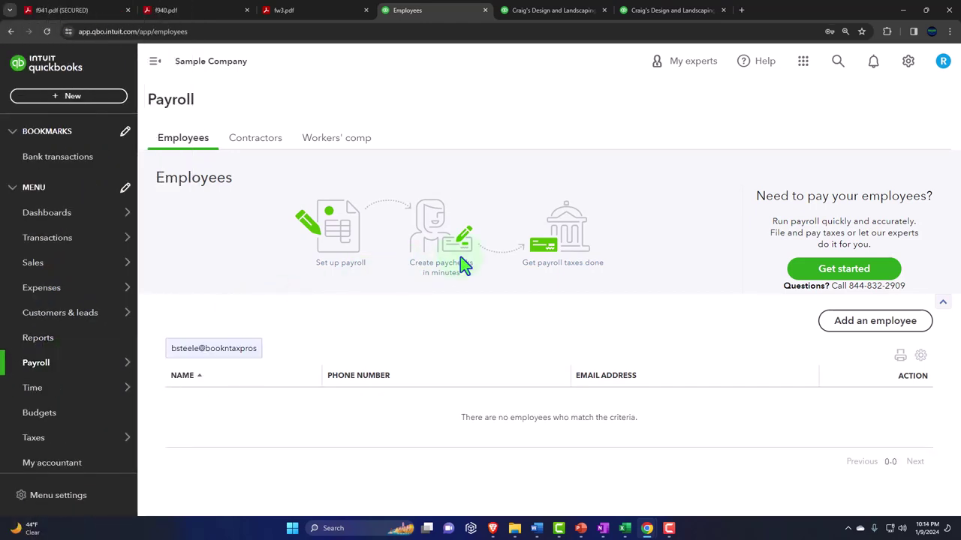
- Review the company, list, tool and profile options in the settings menu, including Account and settings, and close it
{"action": "left_click", "coordinate": [908, 67]}
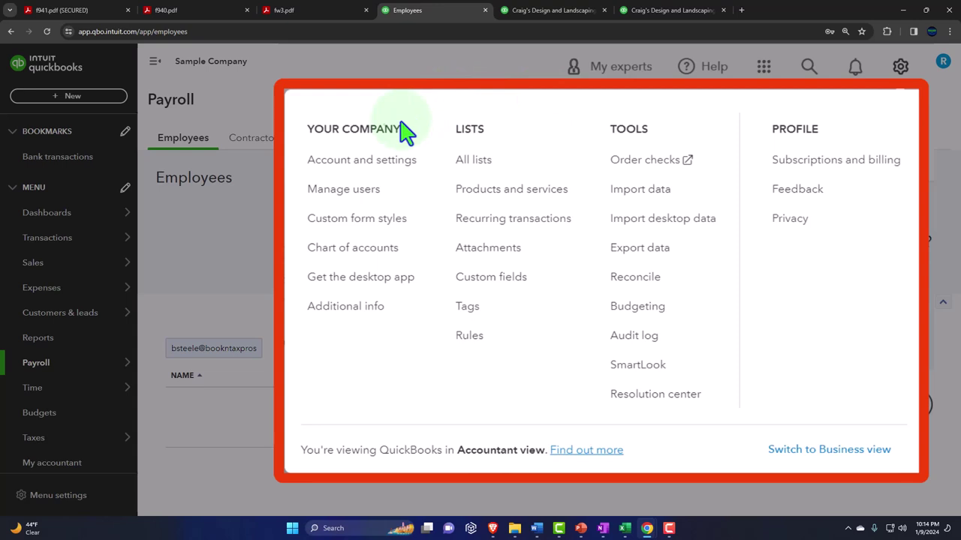
{"action": "left_click", "coordinate": [401, 163]}
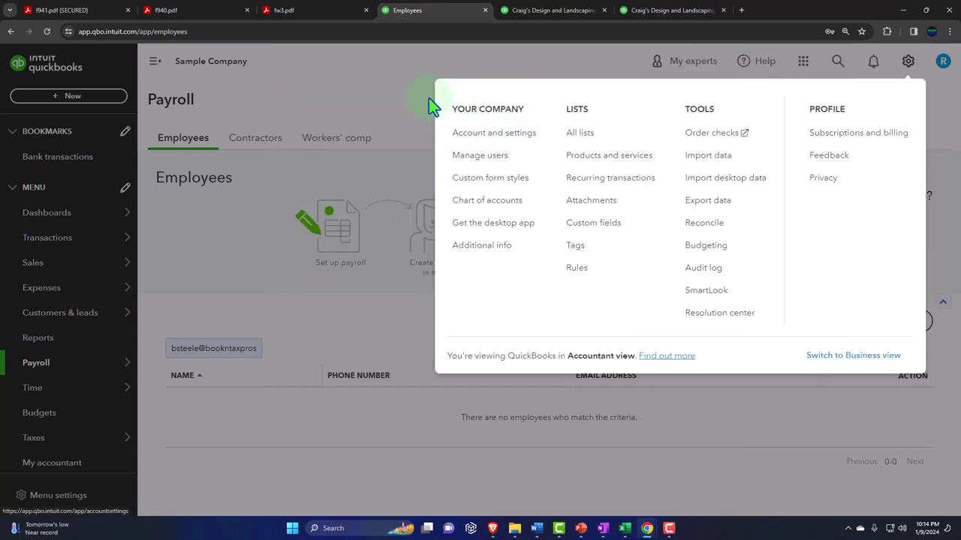
{"action": "left_click", "coordinate": [393, 79]}
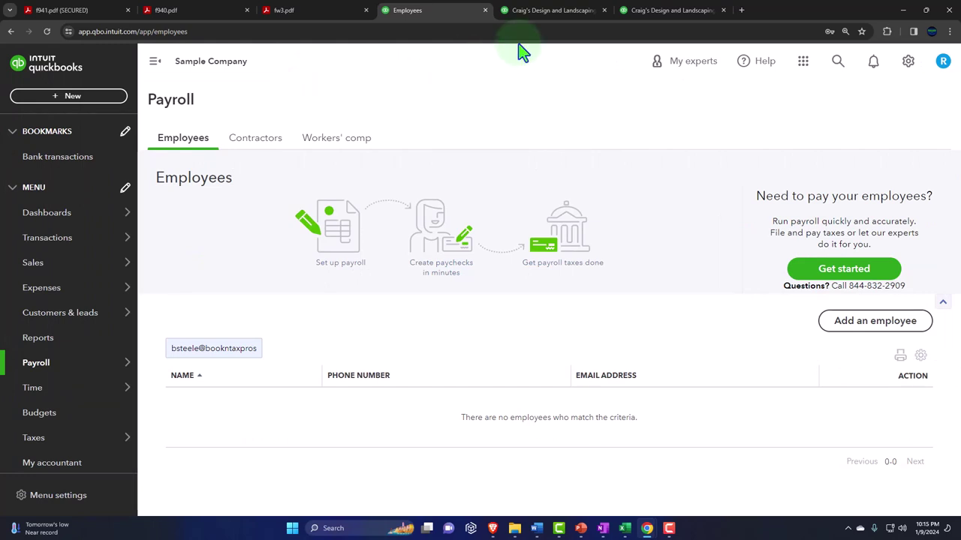
- Glance at the Balance Sheet report, and switch to OneNote to study the Employees section of the QuickBooks Flow Chart
{"action": "left_click", "coordinate": [555, 11]}
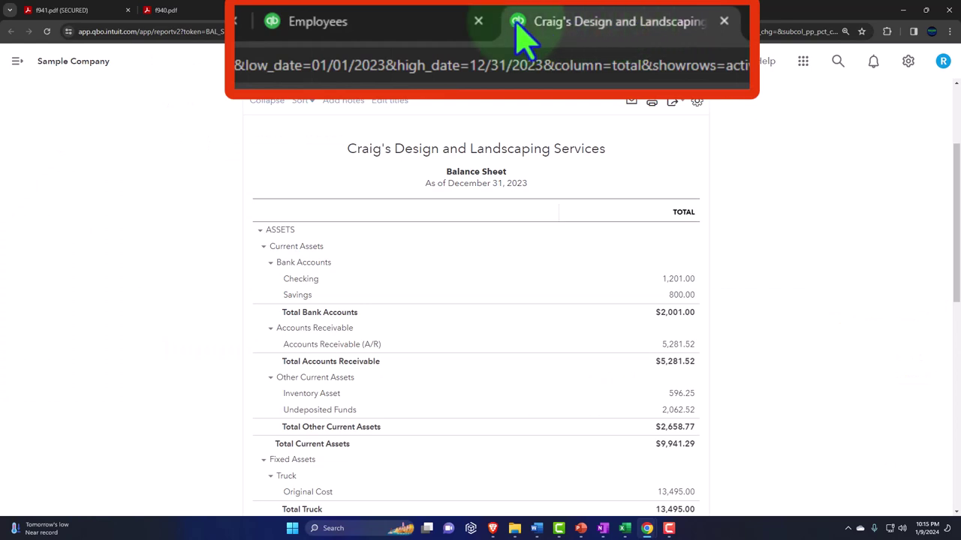
{"action": "left_click", "coordinate": [439, 11]}
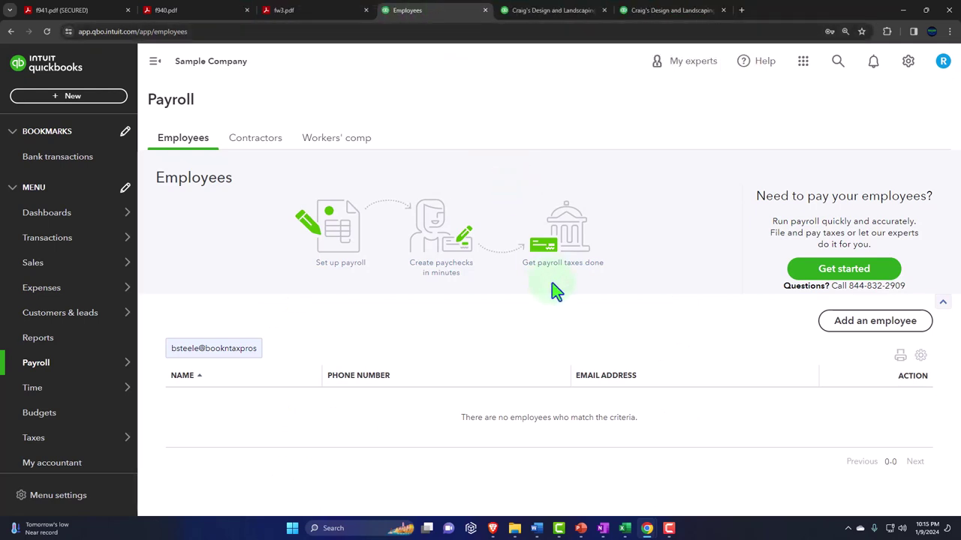
{"action": "left_click", "coordinate": [605, 528]}
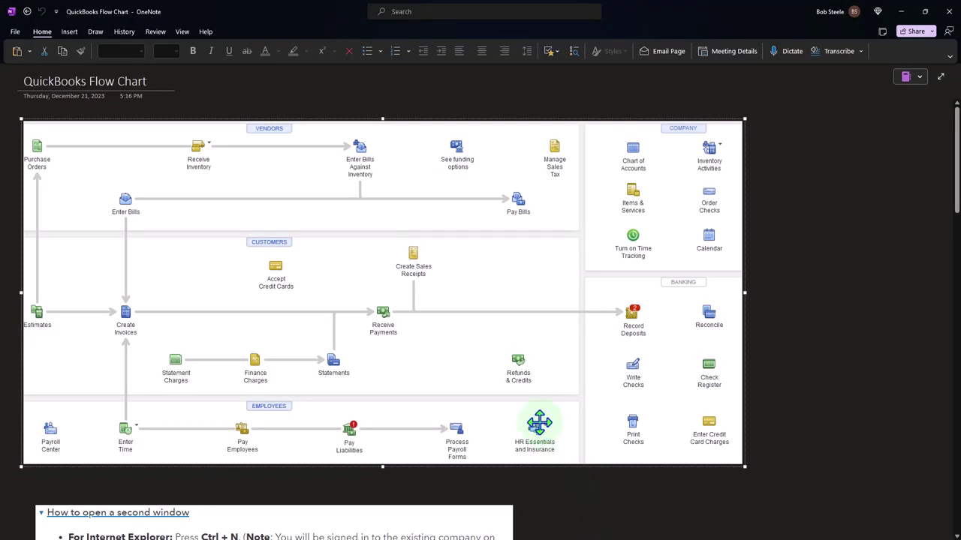
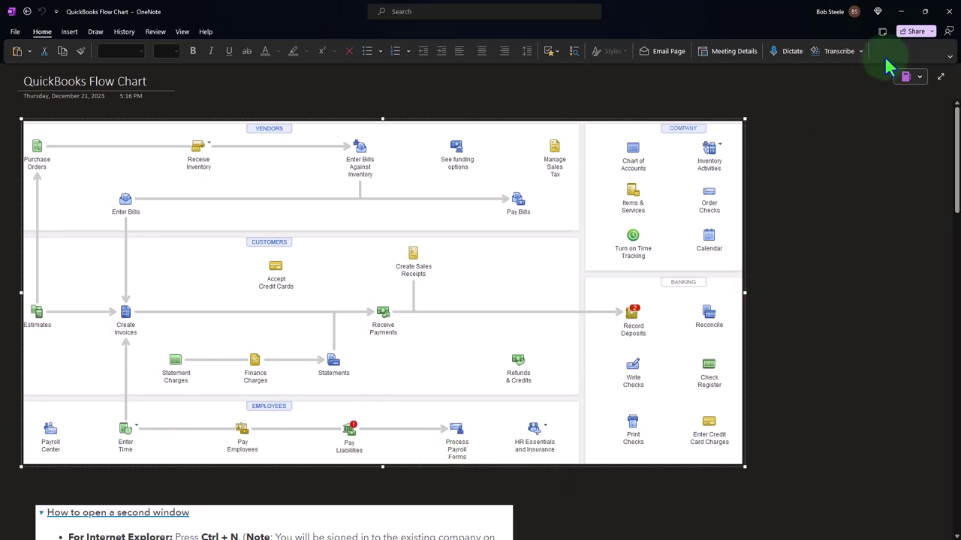
{"action": "left_click", "coordinate": [901, 11]}
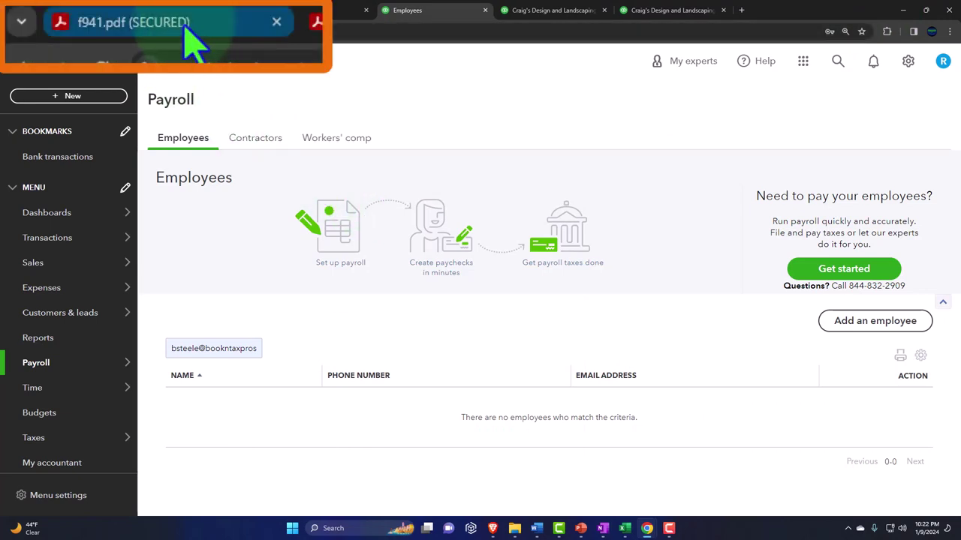
- Switch back to the browser and examine page one of Form 941 for 2023, from the employer details and quarter to line 11c
{"action": "left_click", "coordinate": [84, 10]}
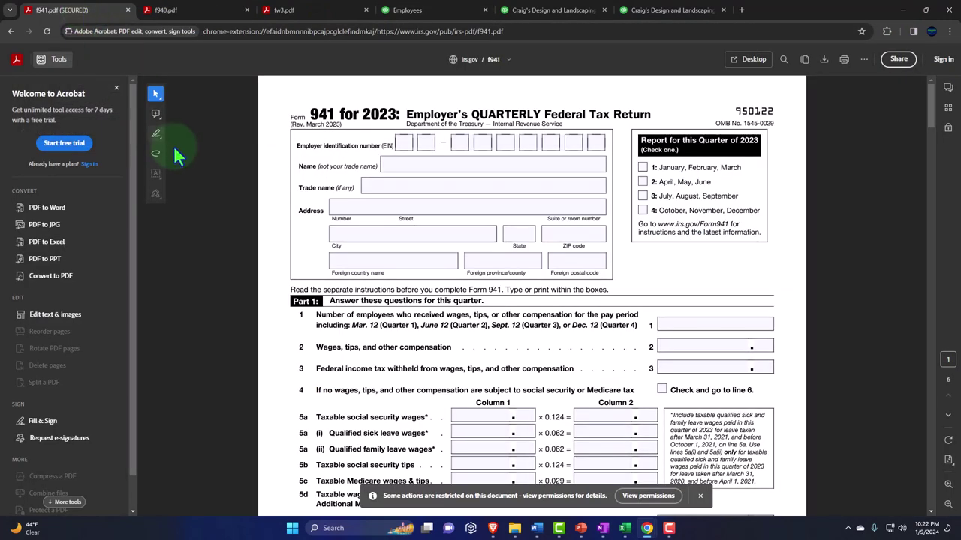
{"action": "left_click", "coordinate": [116, 88]}
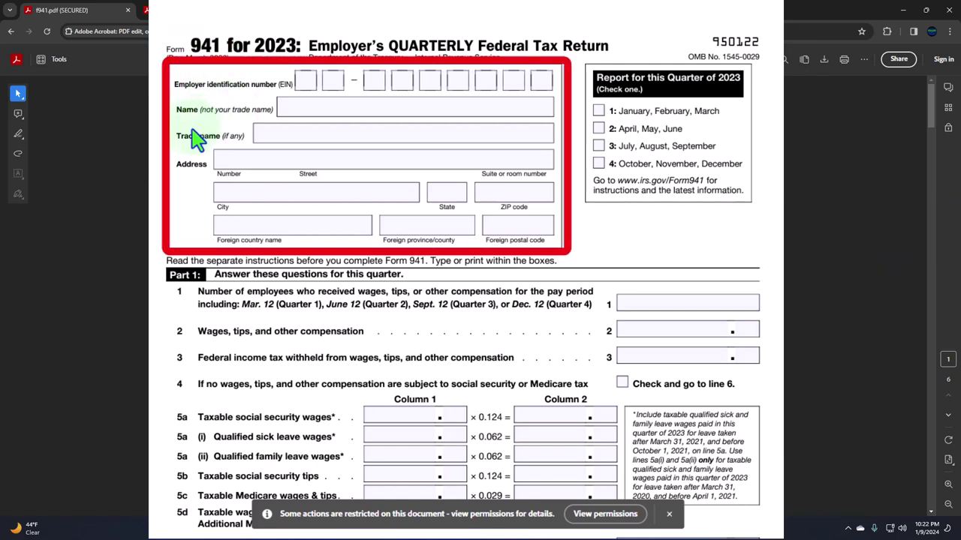
{"action": "scroll", "coordinate": [193, 165], "scroll_direction": "down", "scroll_amount": 2}
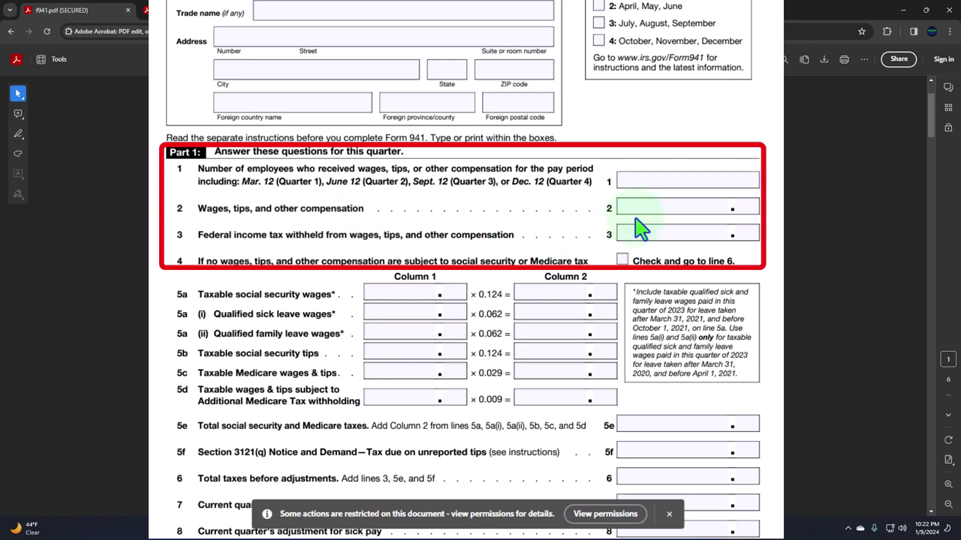
{"action": "scroll", "coordinate": [635, 225], "scroll_direction": "up", "scroll_amount": 3}
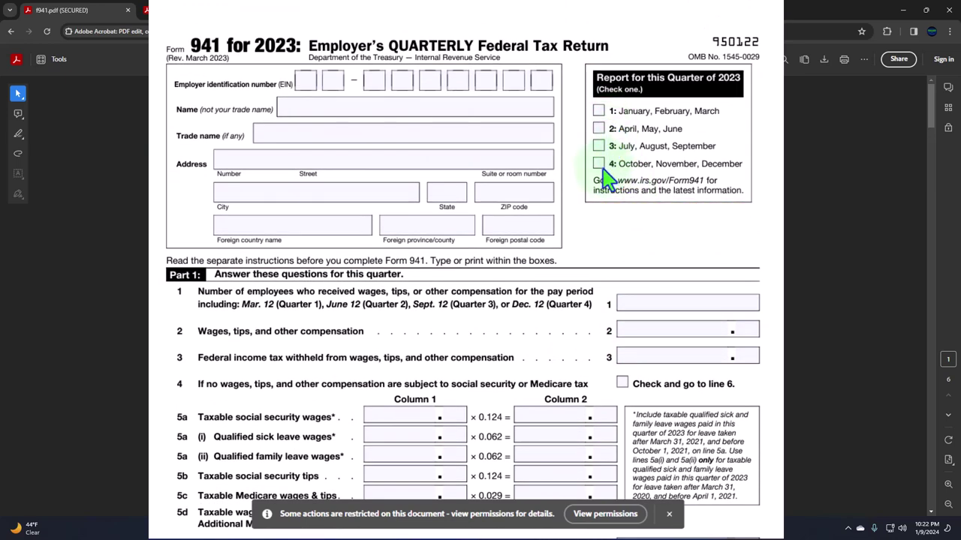
{"action": "scroll", "coordinate": [606, 180], "scroll_direction": "down", "scroll_amount": 3}
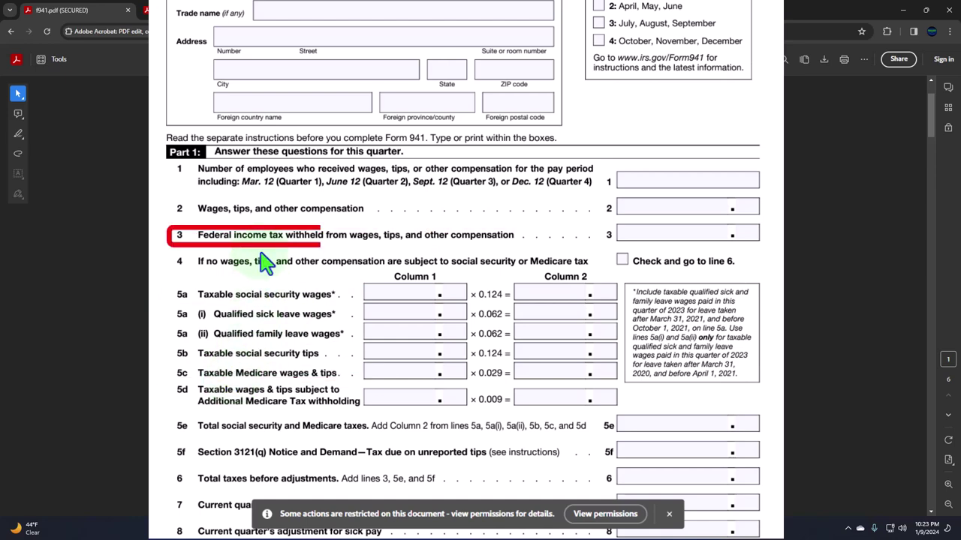
{"action": "scroll", "coordinate": [267, 262], "scroll_direction": "down", "scroll_amount": 1}
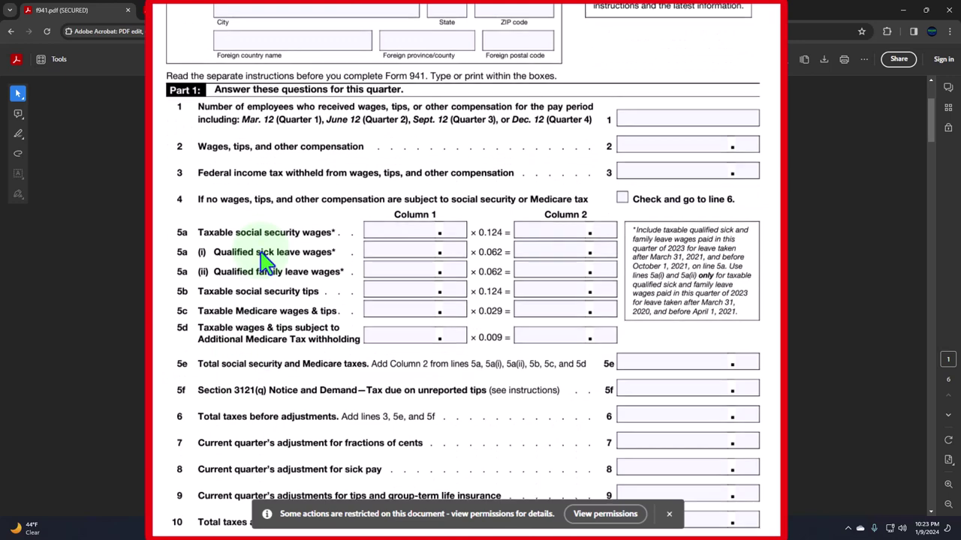
{"action": "scroll", "coordinate": [267, 258], "scroll_direction": "down", "scroll_amount": 1}
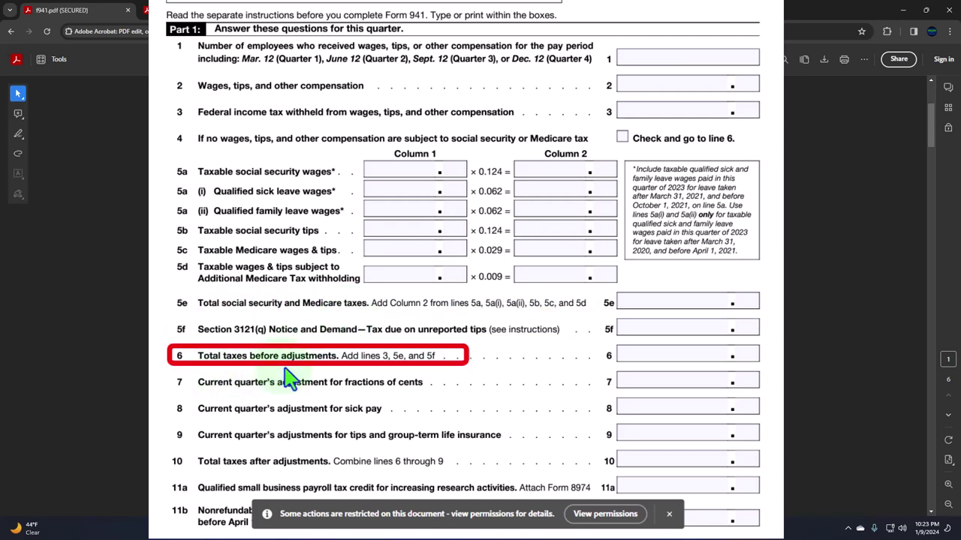
{"action": "scroll", "coordinate": [285, 368], "scroll_direction": "down", "scroll_amount": 2}
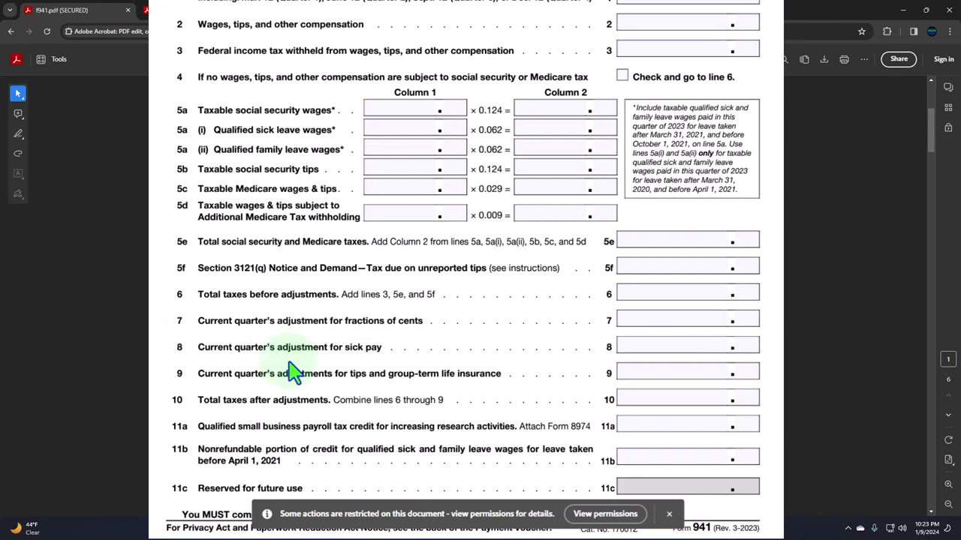
{"action": "scroll", "coordinate": [293, 373], "scroll_direction": "down", "scroll_amount": 2}
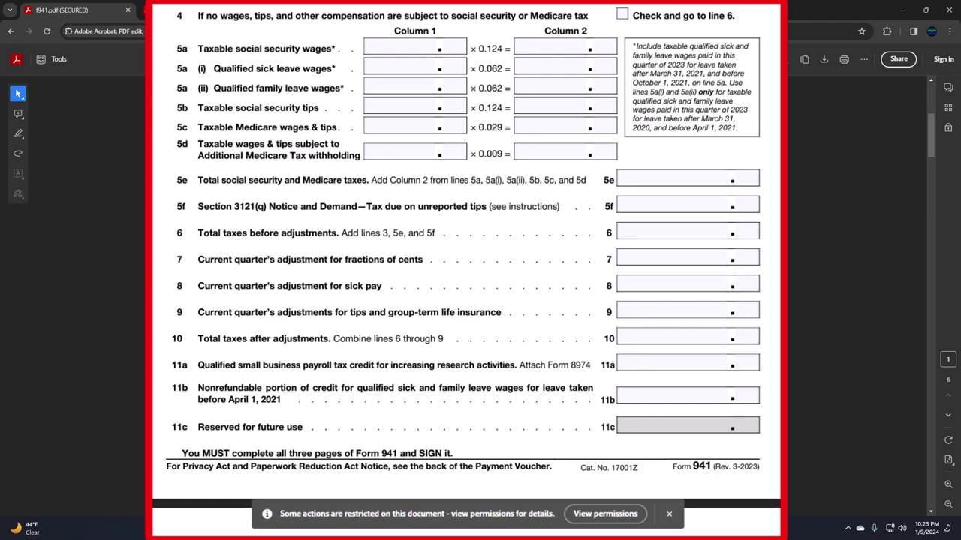
{"action": "scroll", "coordinate": [466, 270], "scroll_direction": "up", "scroll_amount": 5}
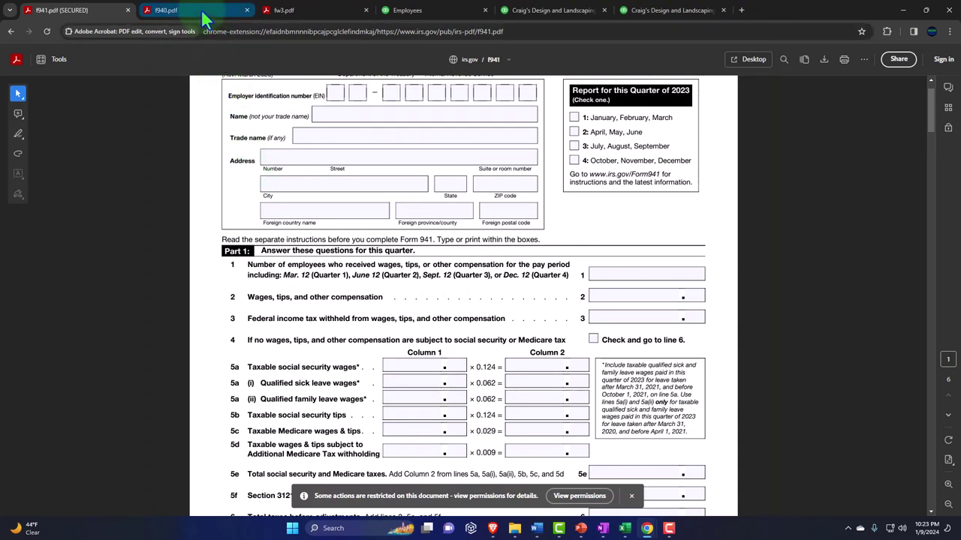
- Open Form 940 for 2023 with the Acrobat tools pane closed and examine its FUTA tax parts
{"action": "left_click", "coordinate": [207, 14]}
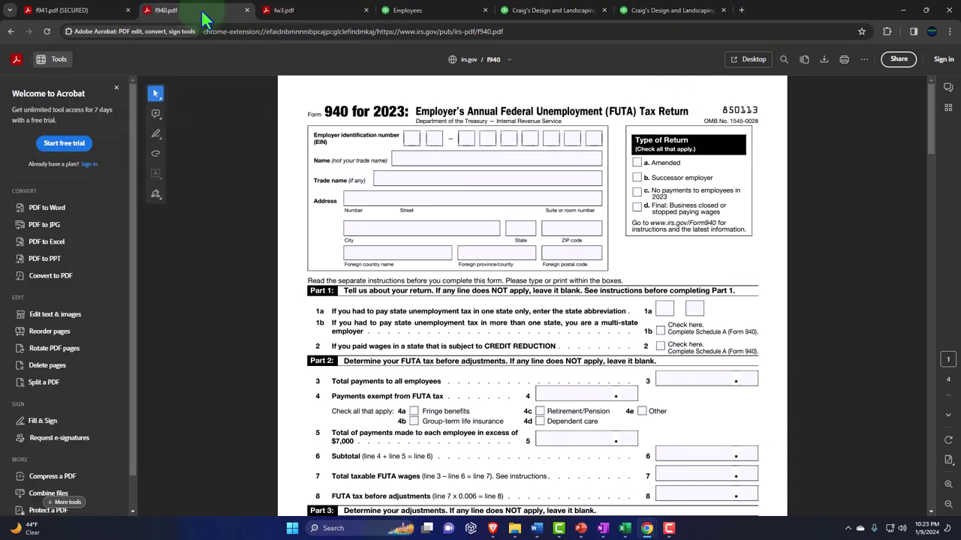
{"action": "left_click", "coordinate": [120, 90]}
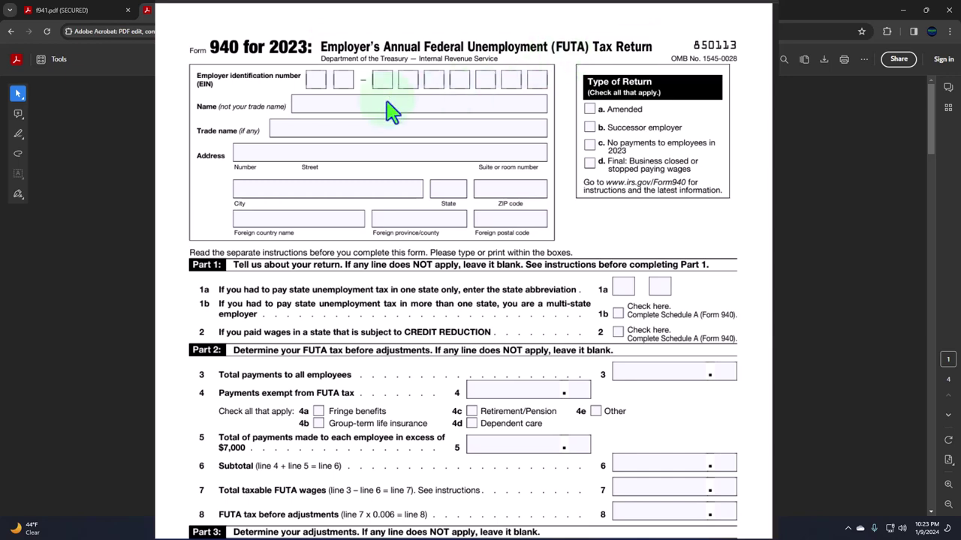
{"action": "scroll", "coordinate": [225, 150], "scroll_direction": "down", "scroll_amount": 3}
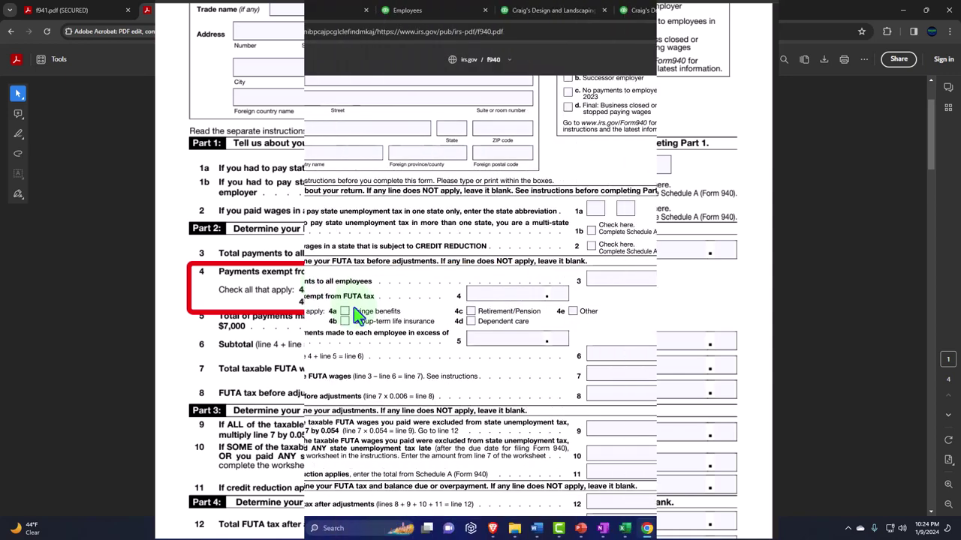
- Open the fw3.pdf document and examine the W-3 Transmittal of Wage and Tax Statements with the Acrobat tools pane closed
{"action": "left_click", "coordinate": [314, 19]}
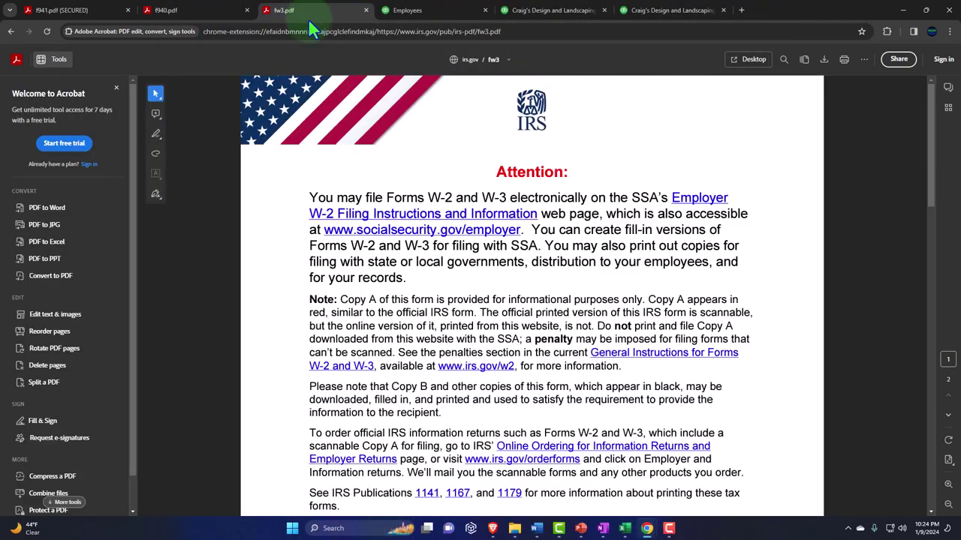
{"action": "scroll", "coordinate": [293, 307], "scroll_direction": "down", "scroll_amount": 10}
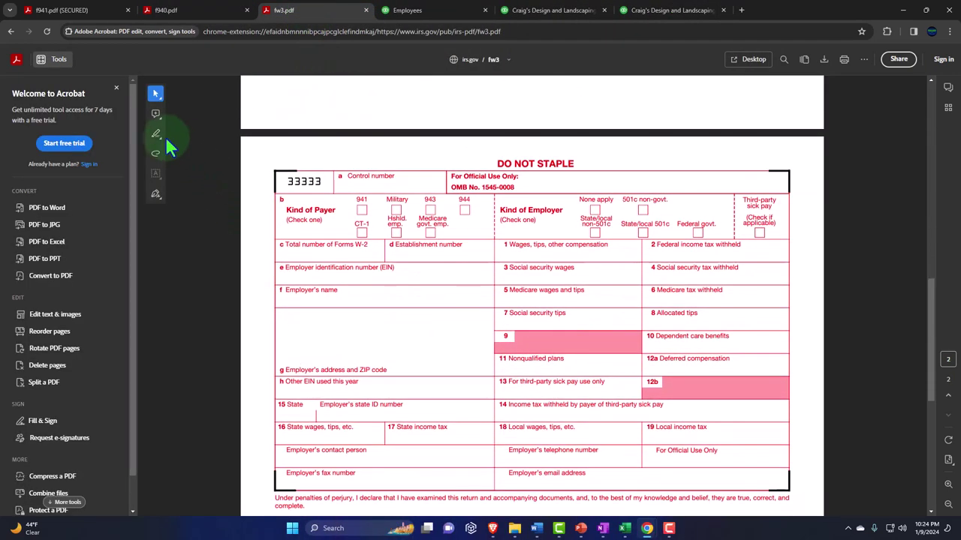
{"action": "left_click", "coordinate": [116, 88]}
{"action": "scroll", "coordinate": [185, 247], "scroll_direction": "down", "scroll_amount": 1}
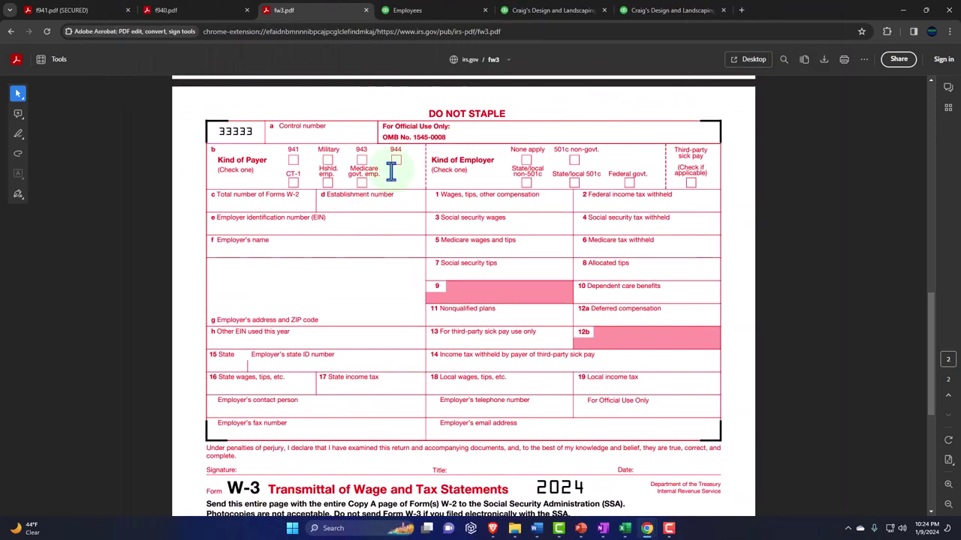
- Return to the Payroll employees page and compare its payroll setup, paycheck and tax stages with Form 940
{"action": "left_click", "coordinate": [428, 10]}
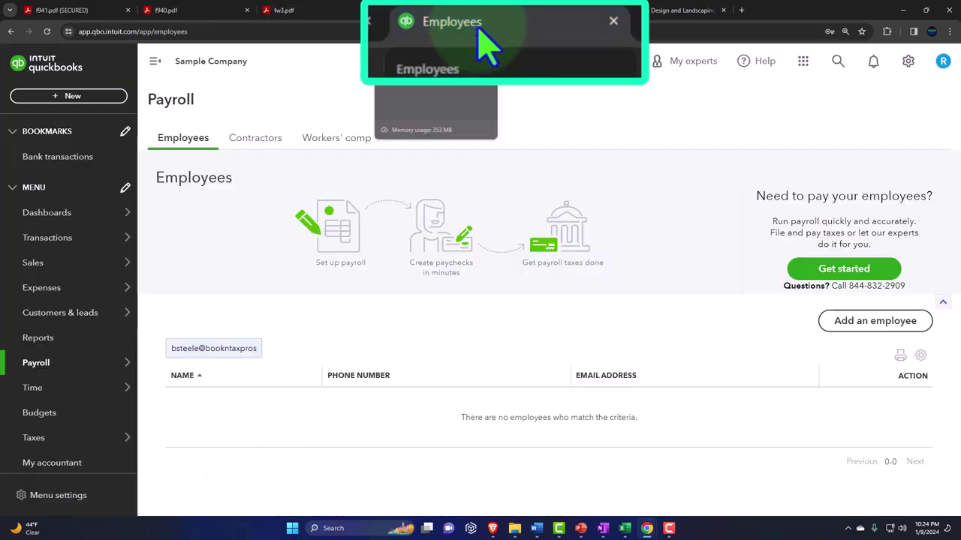
{"action": "left_click", "coordinate": [51, 366]}
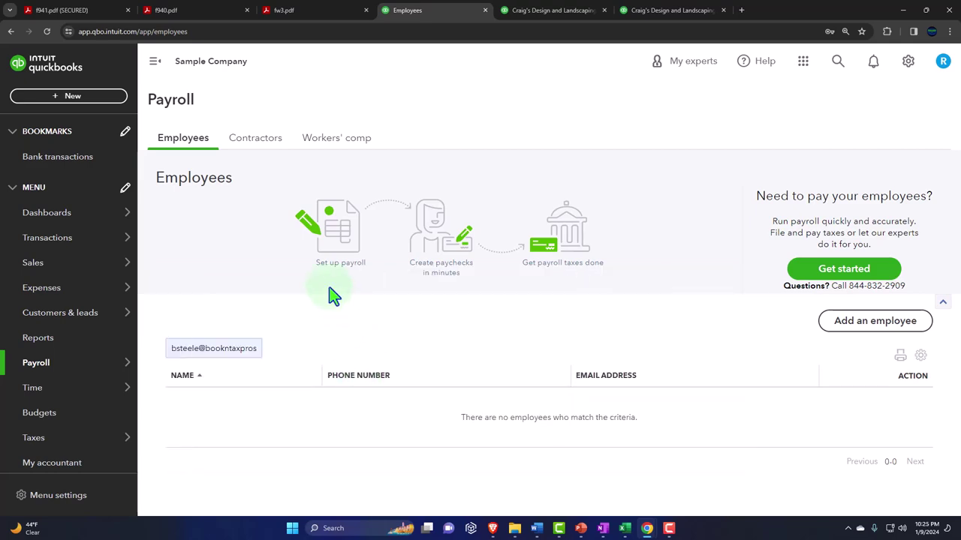
{"action": "left_click", "coordinate": [200, 12]}
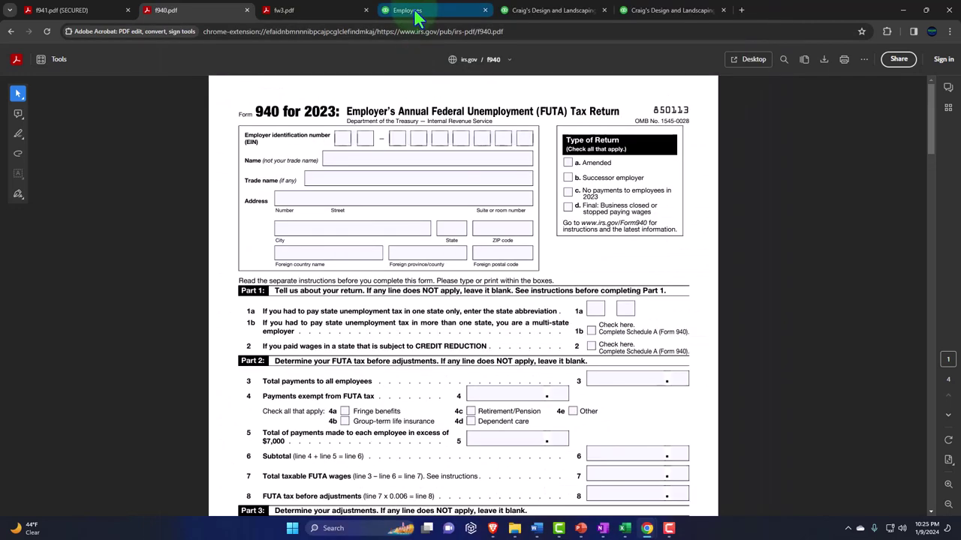
{"action": "left_click", "coordinate": [413, 9]}
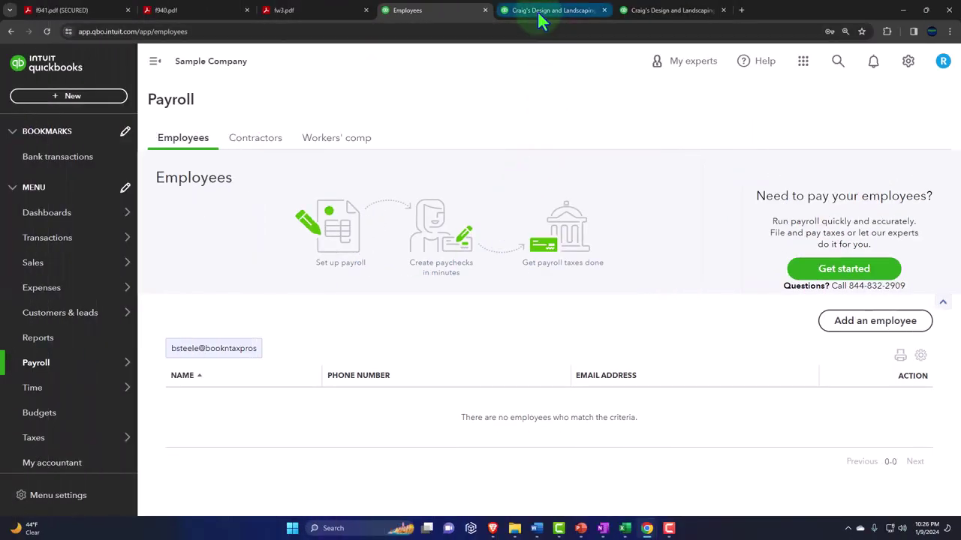
- Examine the Balance Sheet as of December 31, 2023, from the bank accounts through the other current liabilities
{"action": "left_click", "coordinate": [542, 12]}
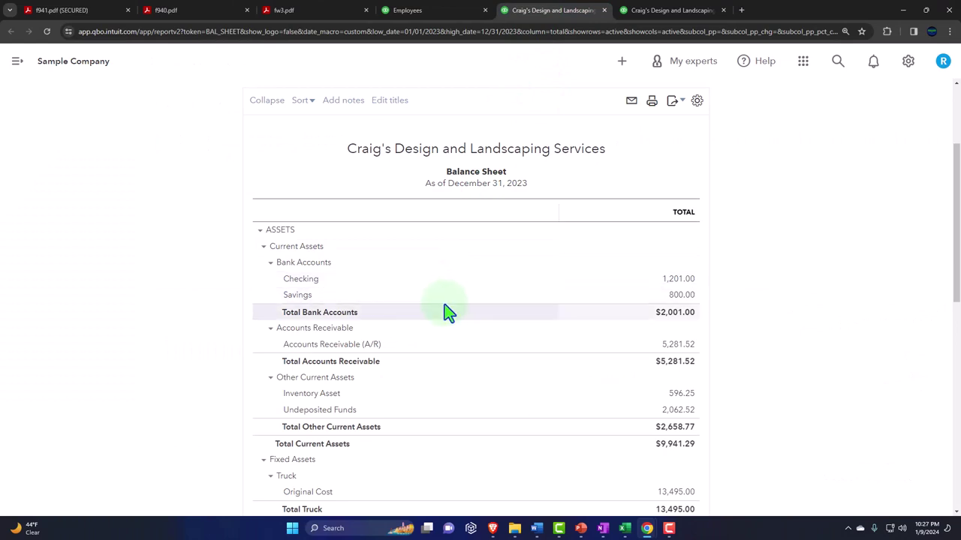
{"action": "key", "text": "ctrl+plus"}
{"action": "key", "text": "ctrl+plus"}
{"action": "key", "text": "ctrl+plus"}
{"action": "key", "text": "ctrl+plus"}
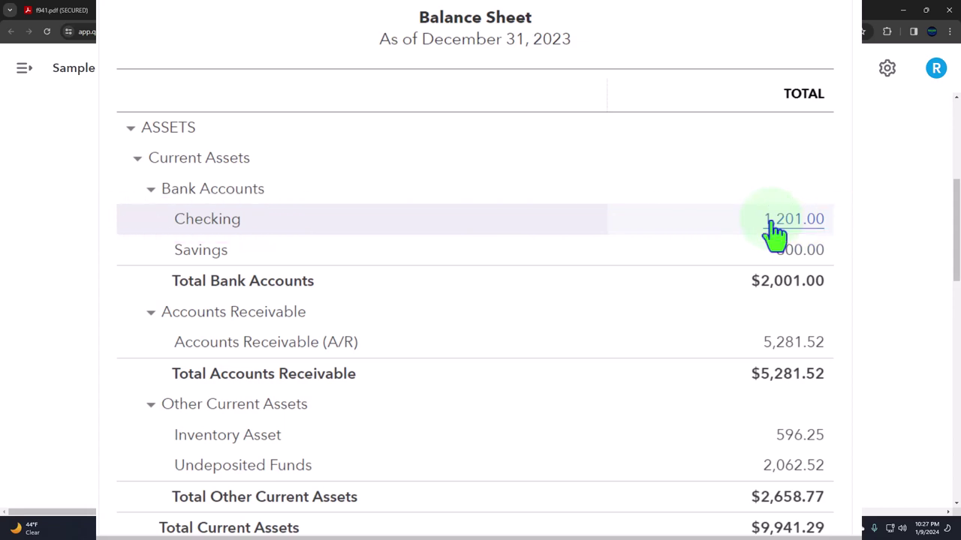
{"action": "scroll", "coordinate": [775, 234], "scroll_direction": "down", "scroll_amount": 5}
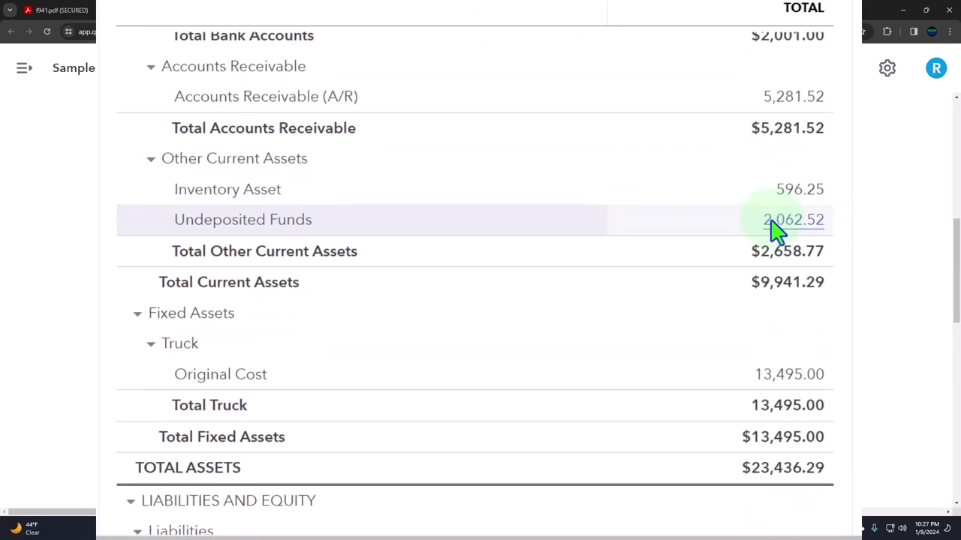
{"action": "scroll", "coordinate": [773, 233], "scroll_direction": "down", "scroll_amount": 4}
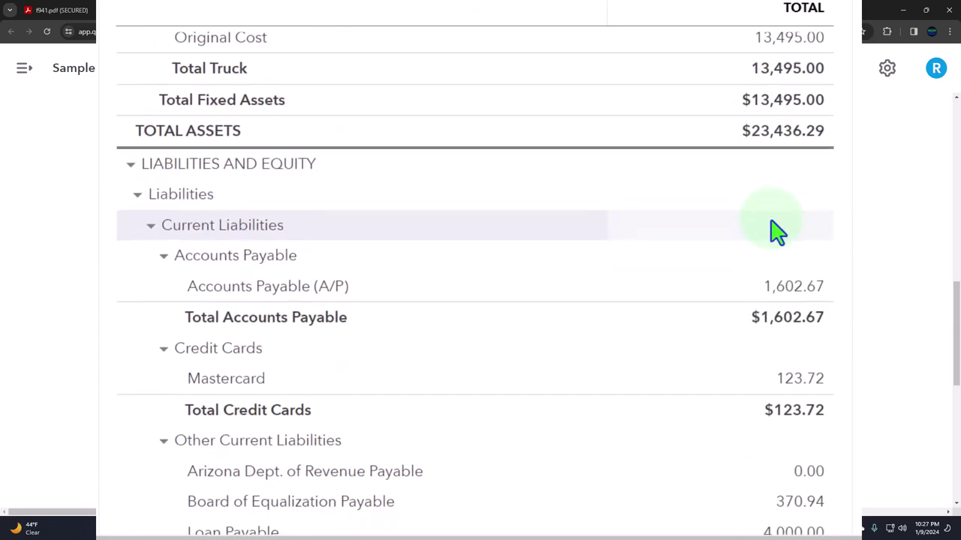
{"action": "scroll", "coordinate": [776, 255], "scroll_direction": "down", "scroll_amount": 1}
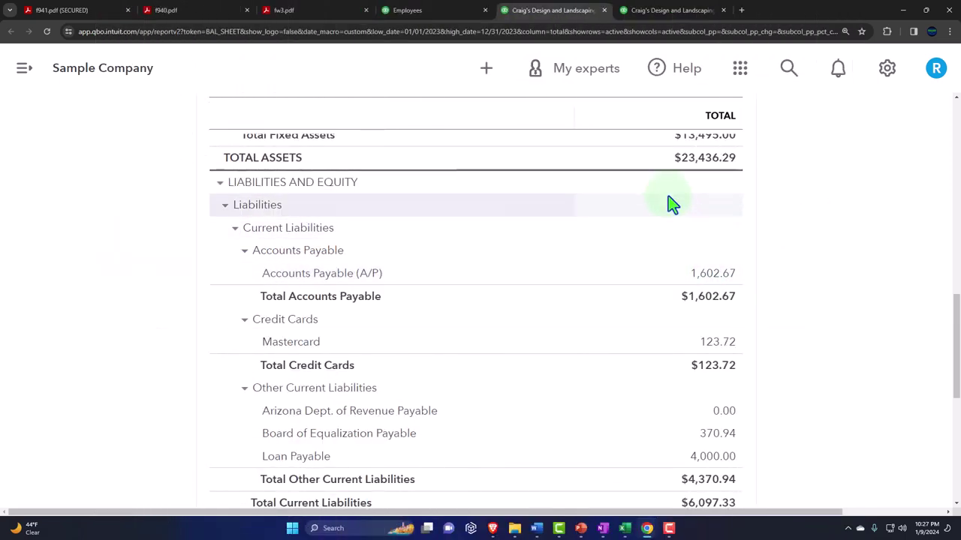
- Examine the 2023 Profit and Loss report from the landscaping income down to the expense accounts
{"action": "left_click", "coordinate": [665, 11]}
{"action": "scroll", "coordinate": [434, 368], "scroll_direction": "down", "scroll_amount": 3}
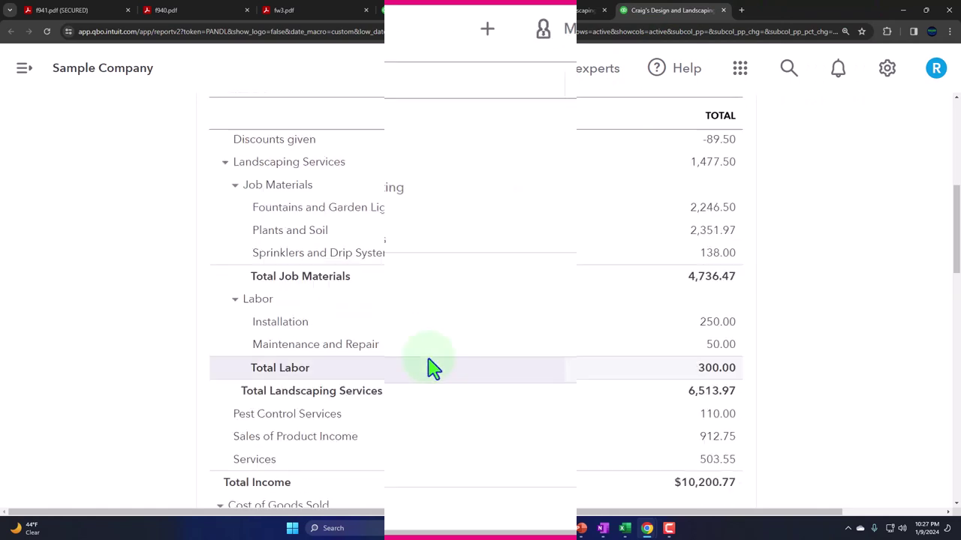
{"action": "scroll", "coordinate": [434, 368], "scroll_direction": "down", "scroll_amount": 5}
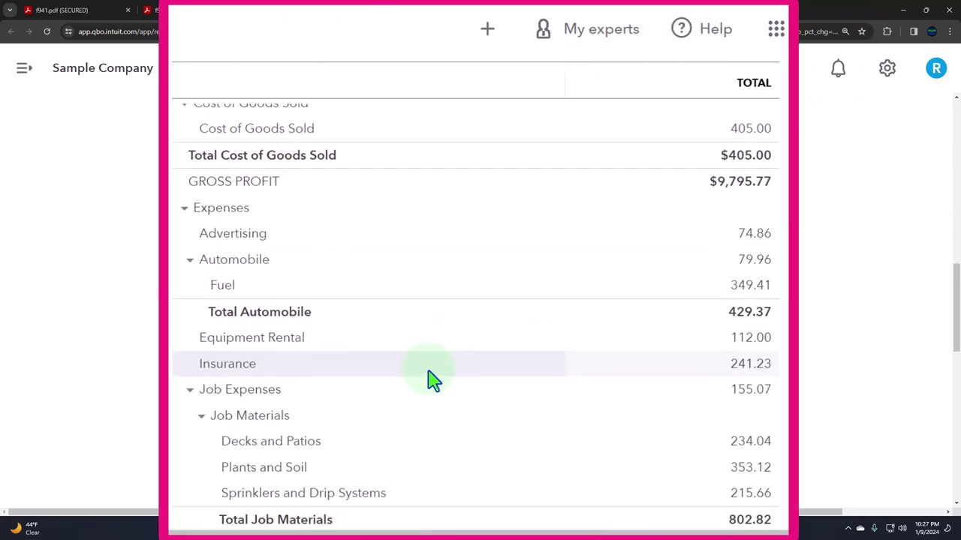
{"action": "scroll", "coordinate": [433, 380], "scroll_direction": "down", "scroll_amount": 2}
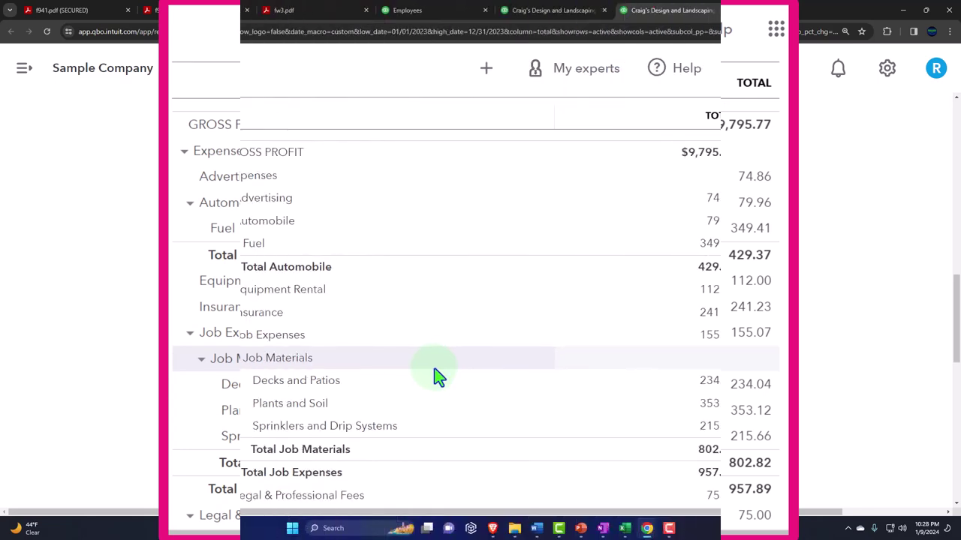
- Open the Bank transactions page from the Employees page with the navigation menu collapsed and examine the Checking transactions for review
{"action": "left_click", "coordinate": [443, 14]}
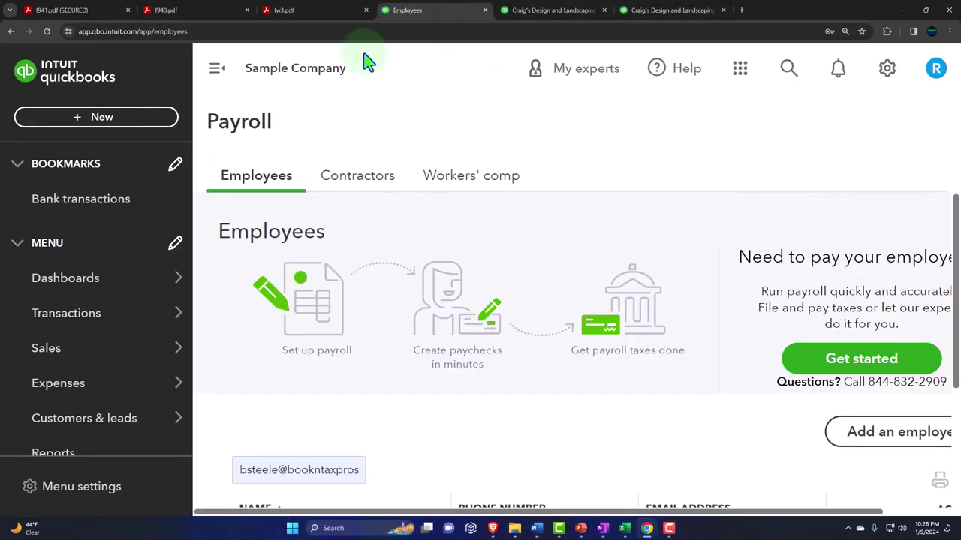
{"action": "left_click", "coordinate": [141, 96]}
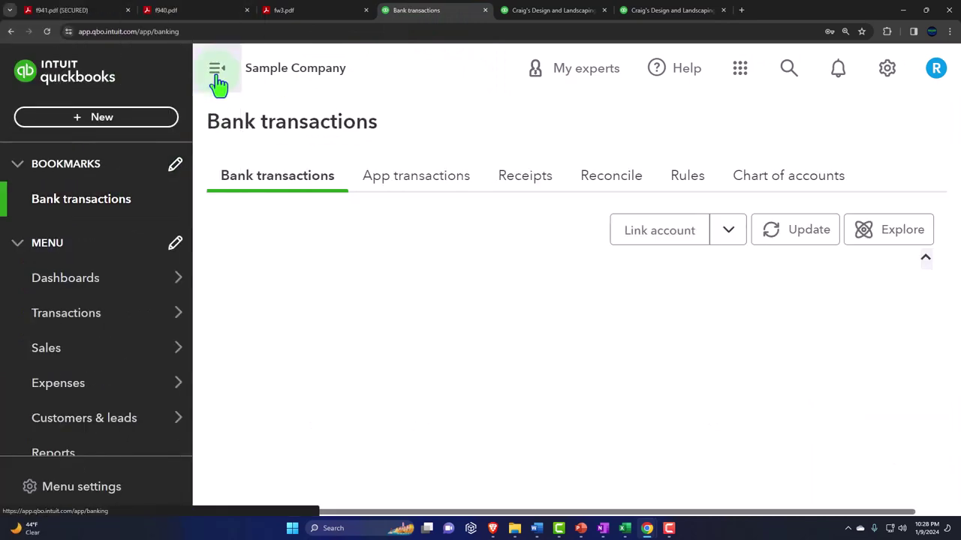
{"action": "left_click", "coordinate": [217, 75]}
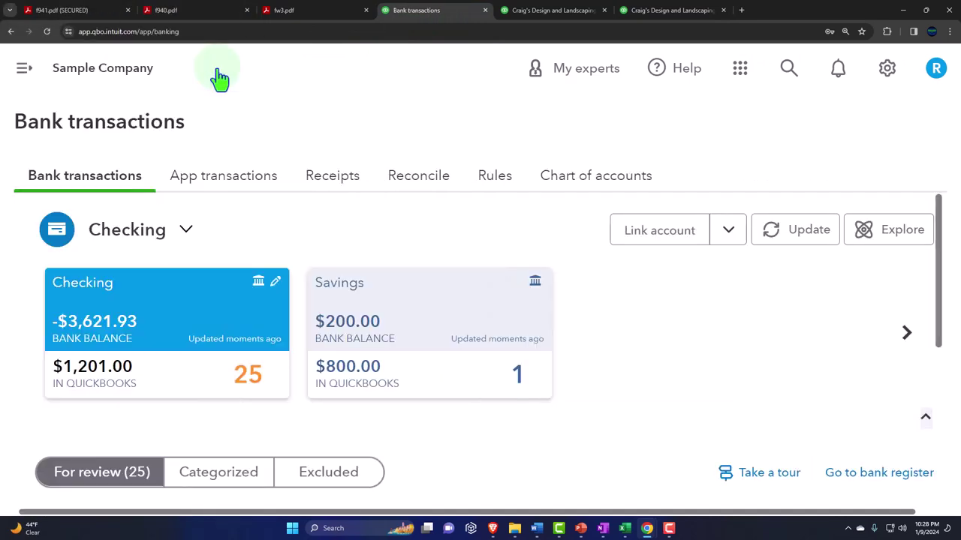
{"action": "key", "text": "ctrl+minus"}
{"action": "key", "text": "ctrl+minus"}
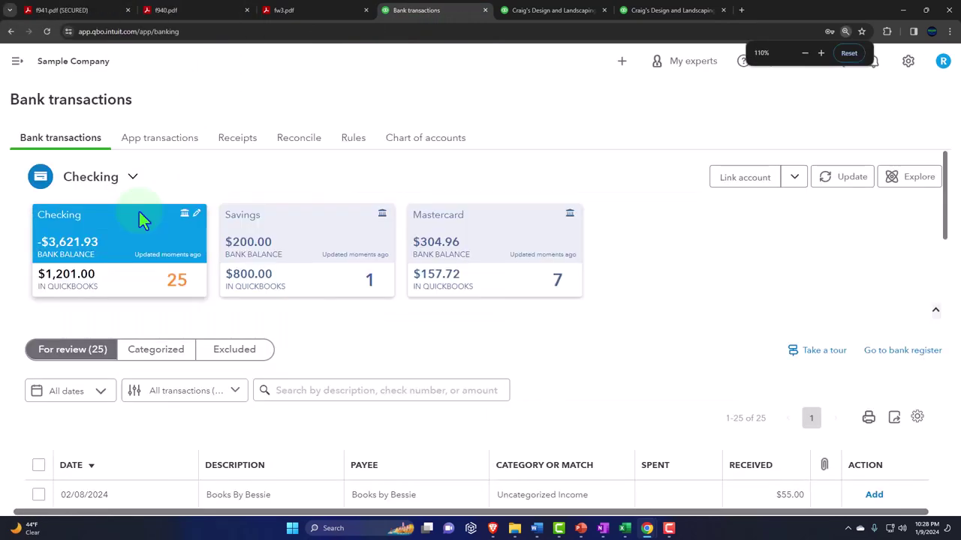
{"action": "left_click", "coordinate": [669, 181]}
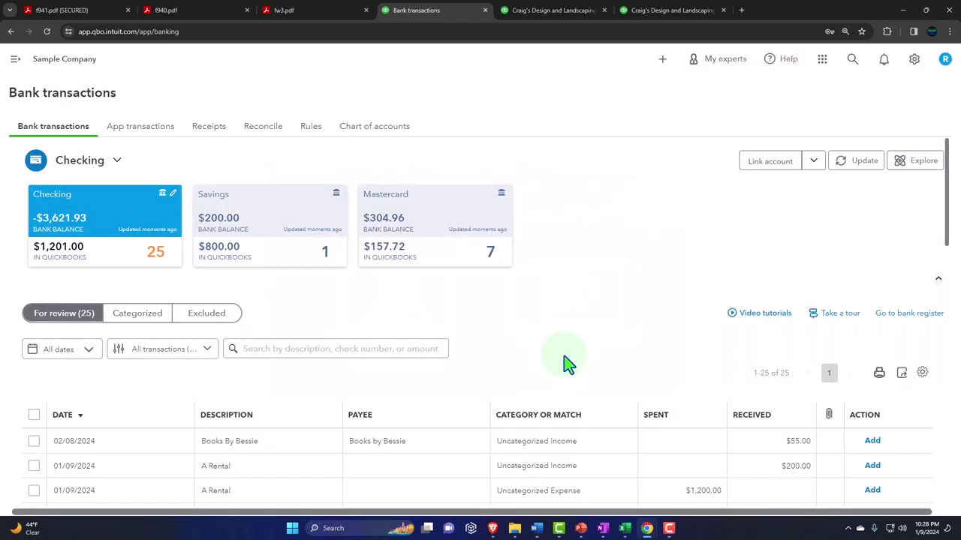
{"action": "scroll", "coordinate": [564, 358], "scroll_direction": "down", "scroll_amount": 1}
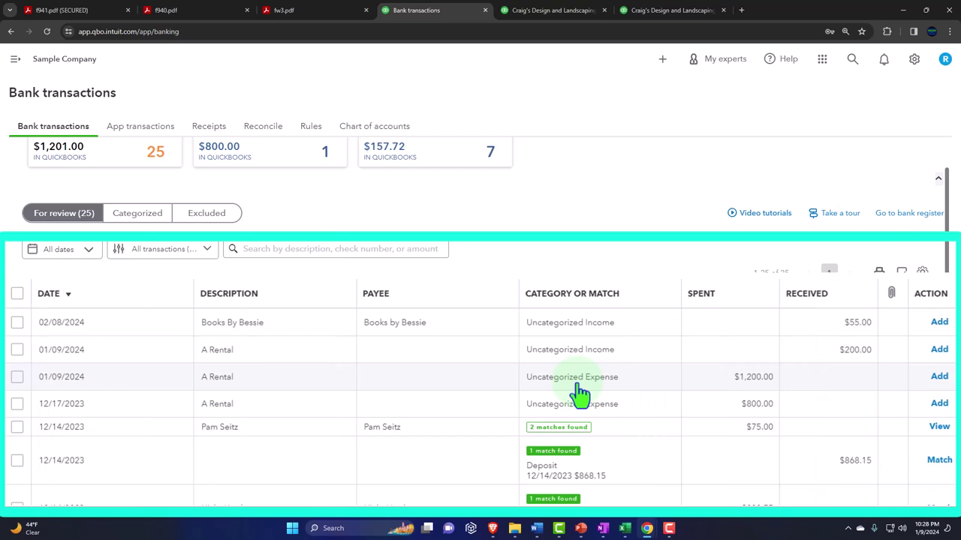
{"action": "scroll", "coordinate": [580, 392], "scroll_direction": "up", "scroll_amount": 2}
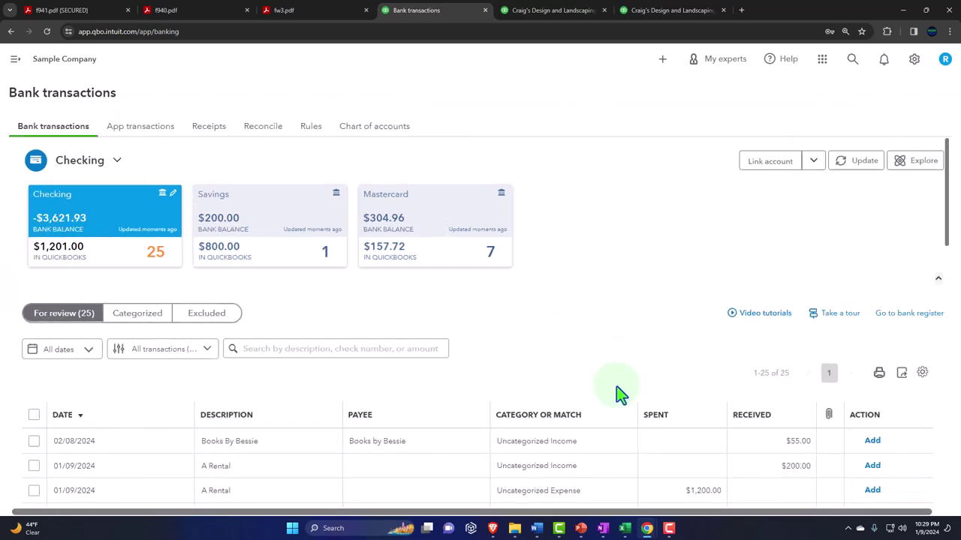
- Switch to the Payroll workbook in Excel and inspect the first employee's Total Earnings formula in cell C5 of the payroll register
{"action": "left_click", "coordinate": [623, 529]}
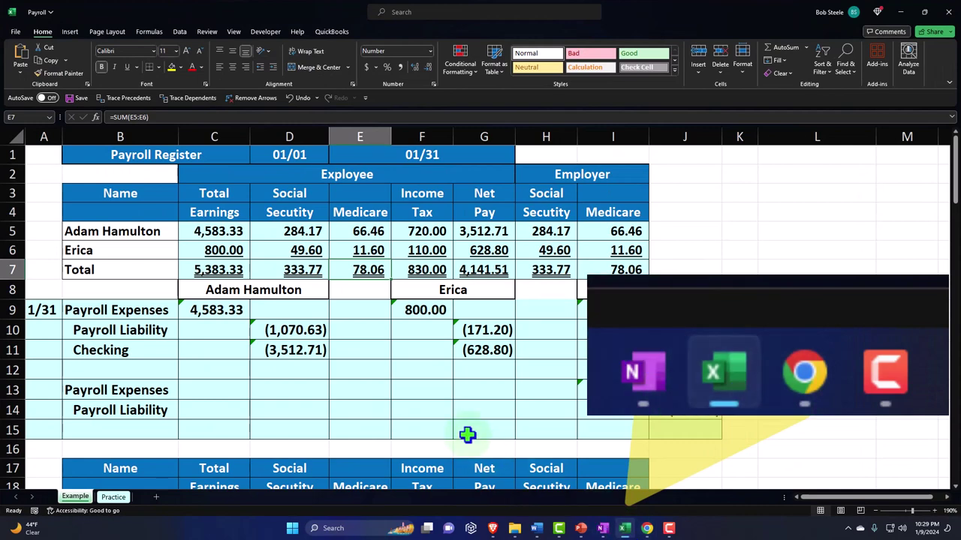
{"action": "left_click", "coordinate": [420, 414]}
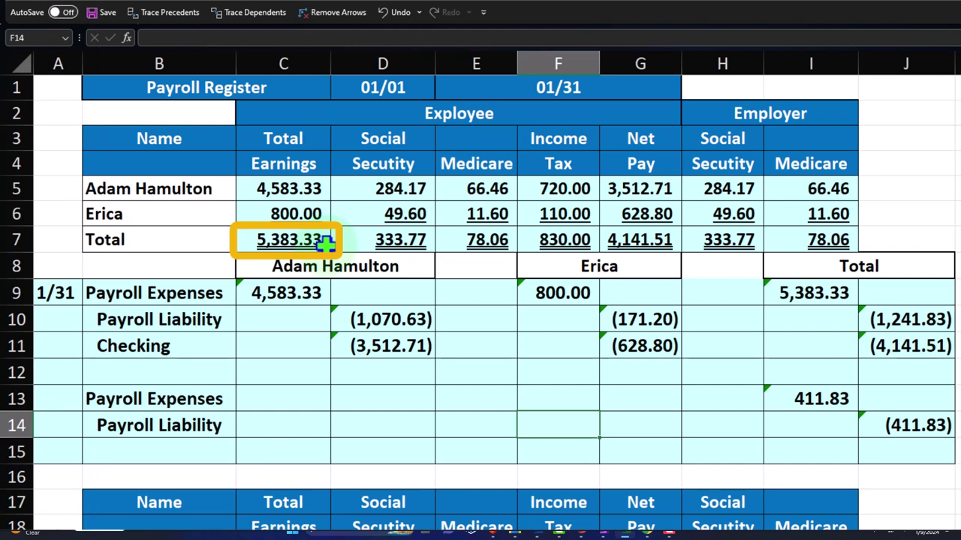
{"action": "left_click", "coordinate": [185, 190]}
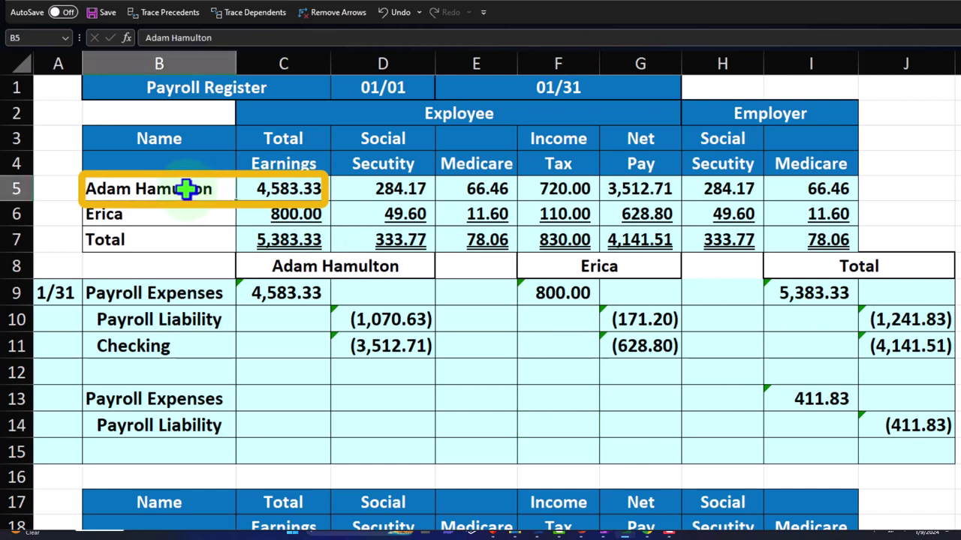
{"action": "key", "text": "Down"}
{"action": "key", "text": "Up"}
{"action": "key", "text": "Right"}
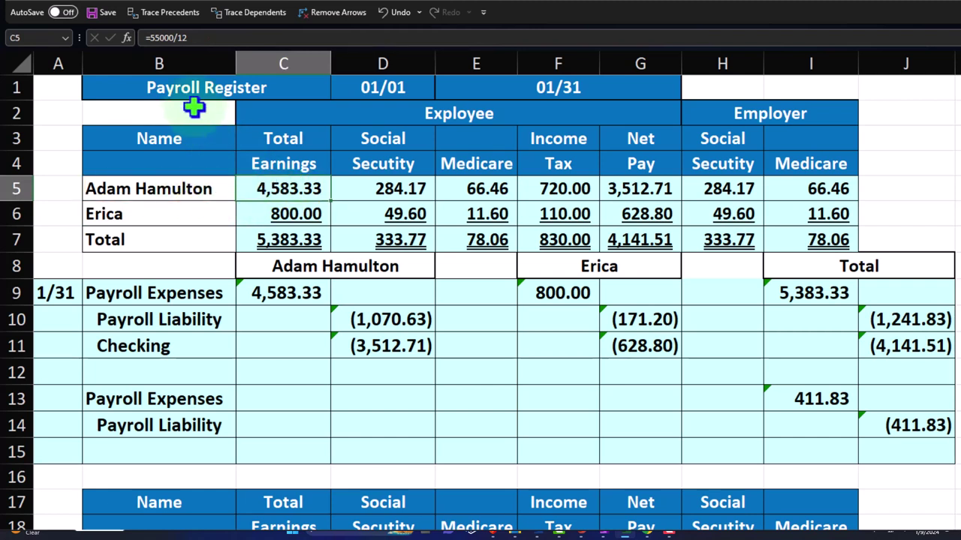
{"action": "double_click", "coordinate": [272, 188]}
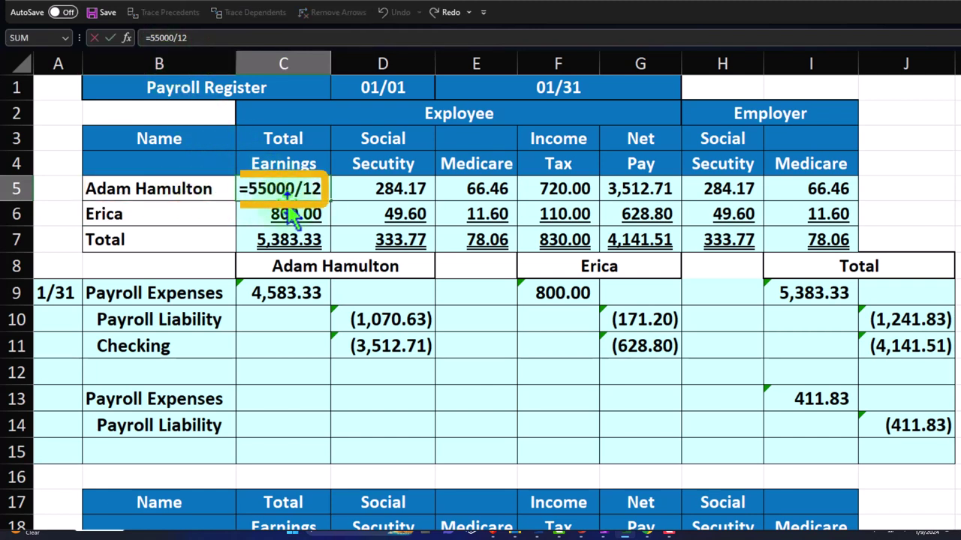
{"action": "key", "text": "Return"}
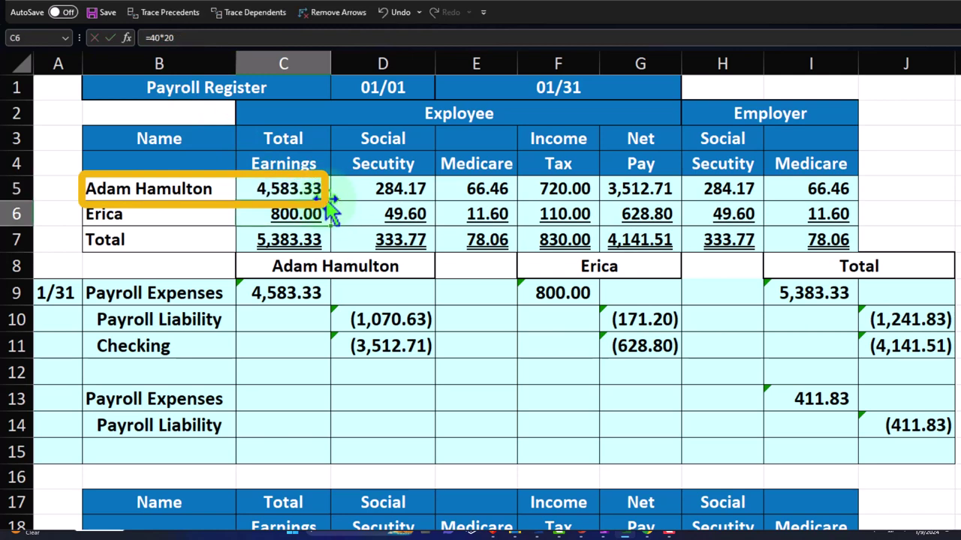
- Inspect the first employee's Social Security and Medicare withholding formulas in cells D5 and E5
{"action": "double_click", "coordinate": [382, 189]}
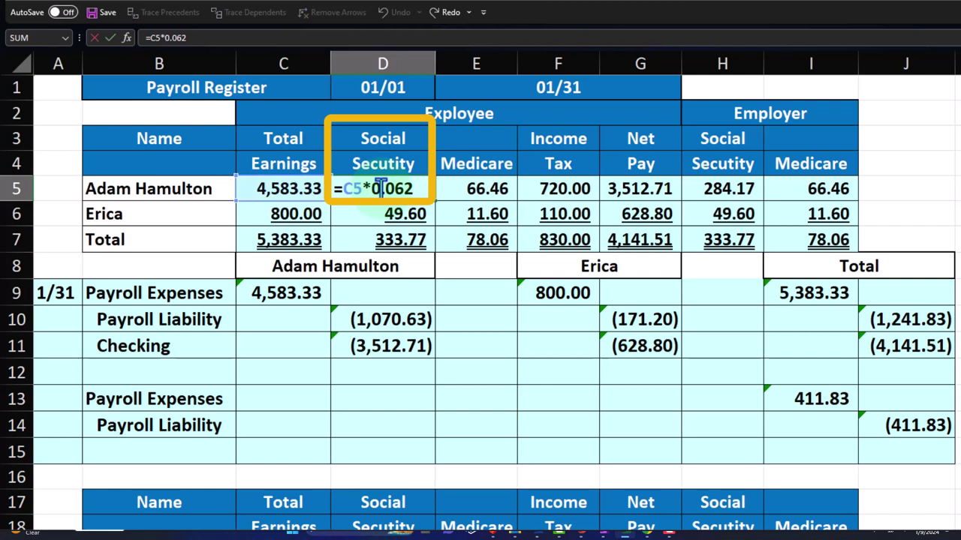
{"action": "key", "text": "Return"}
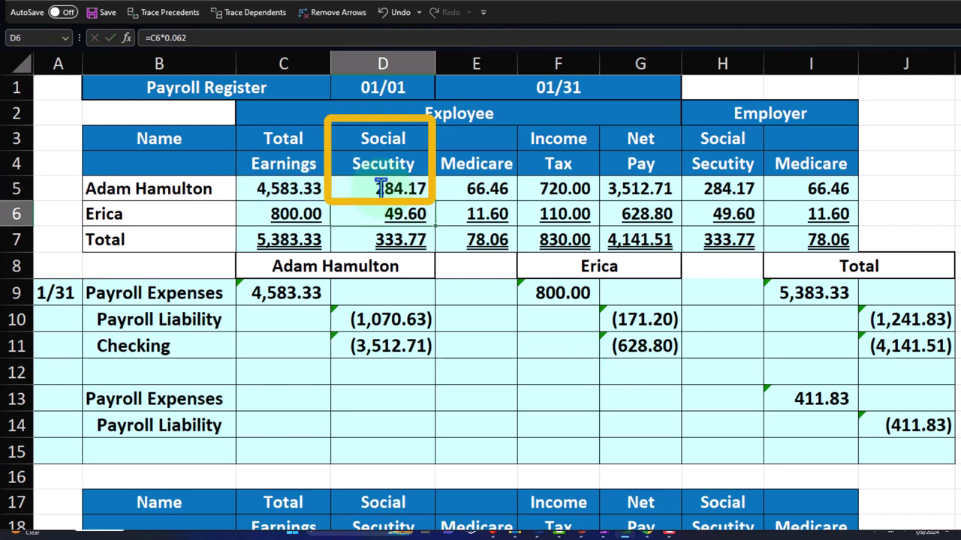
{"action": "double_click", "coordinate": [470, 188]}
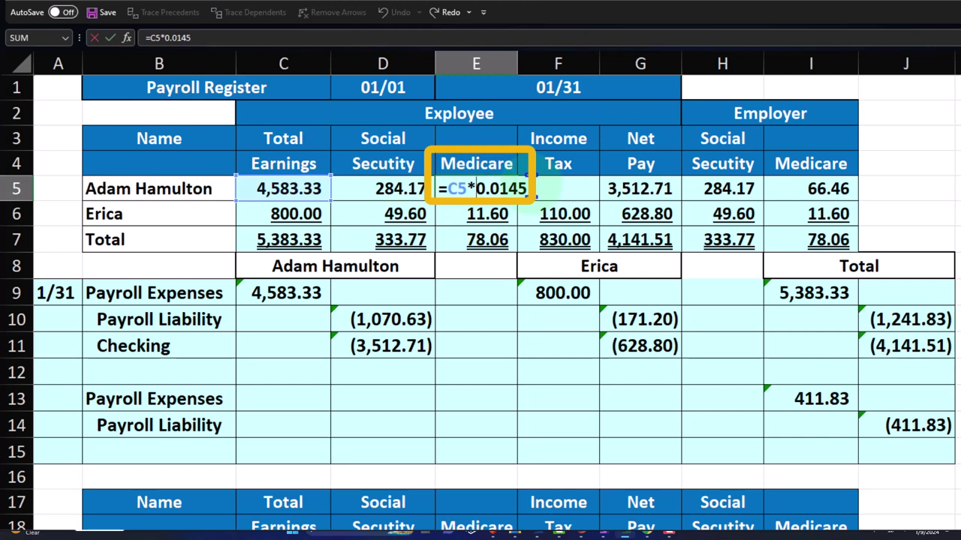
{"action": "key", "text": "Return"}
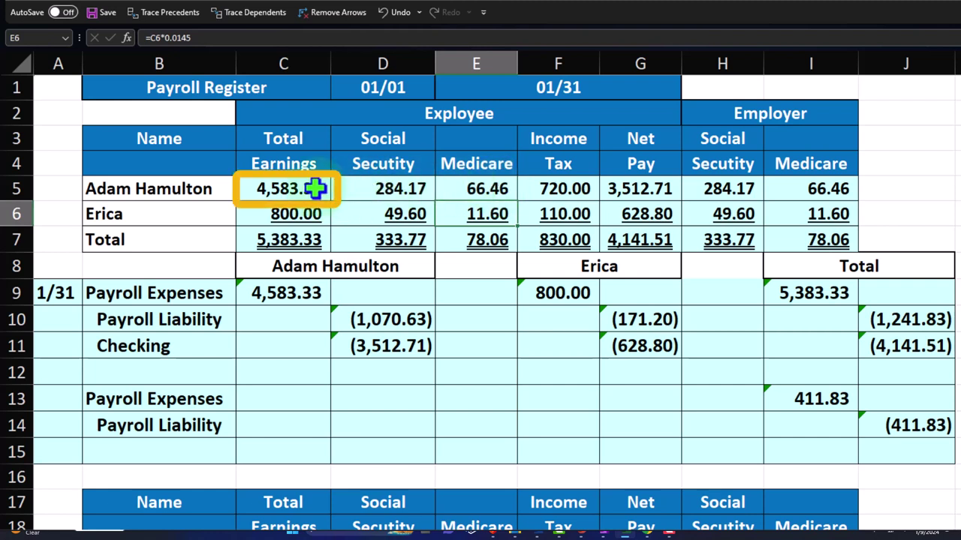
- Check how the first employee's Income Tax entry in cell F5 is entered, comparing it with Total Earnings
{"action": "double_click", "coordinate": [548, 189]}
{"action": "key", "text": "Return"}
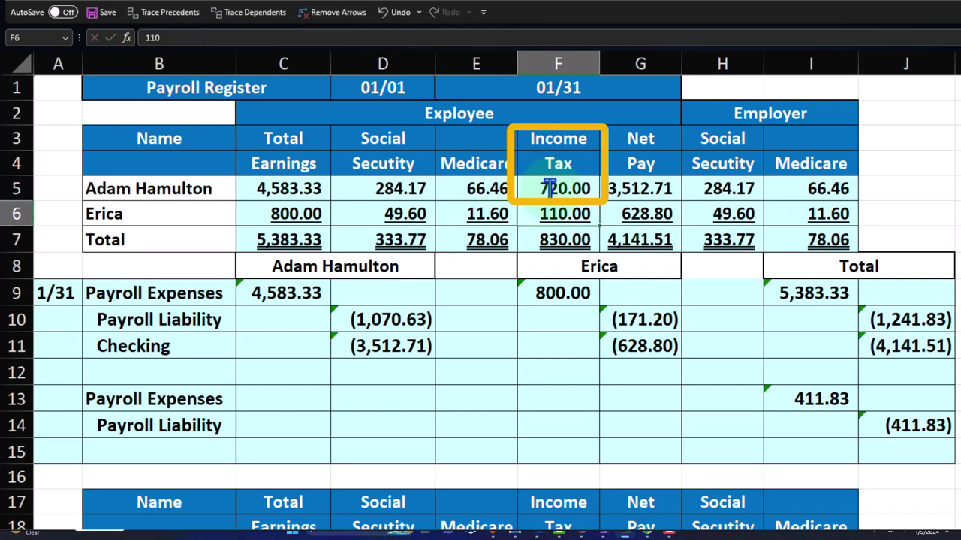
{"action": "left_click", "coordinate": [551, 188]}
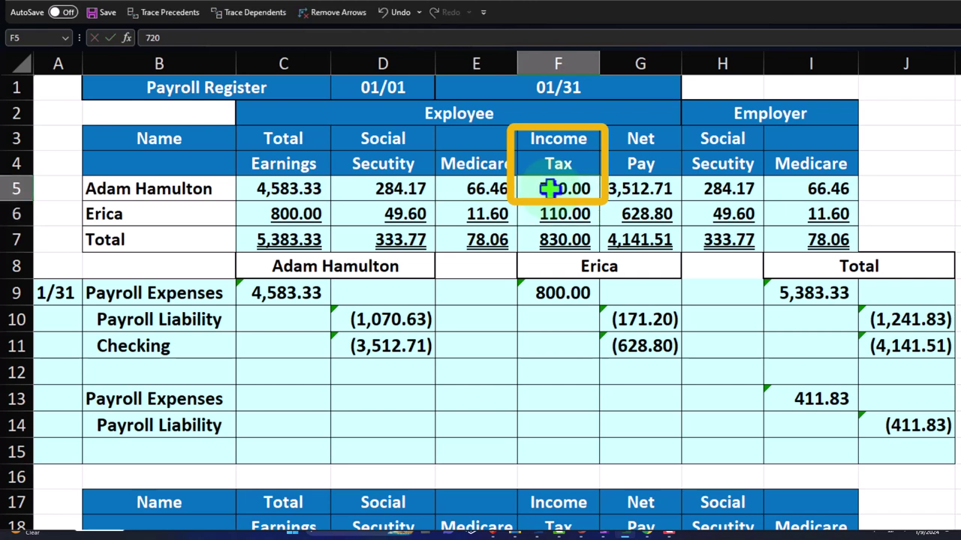
{"action": "double_click", "coordinate": [552, 189]}
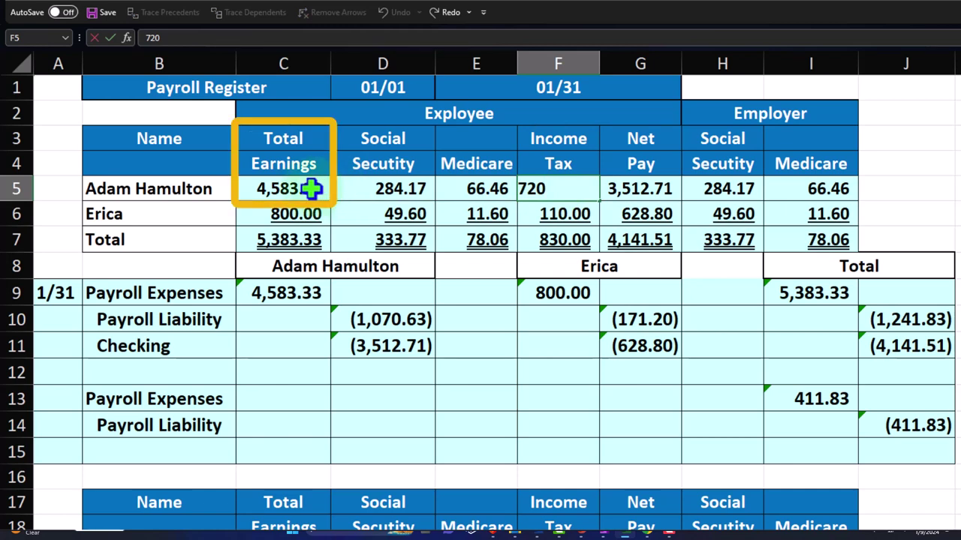
{"action": "key", "text": "Return"}
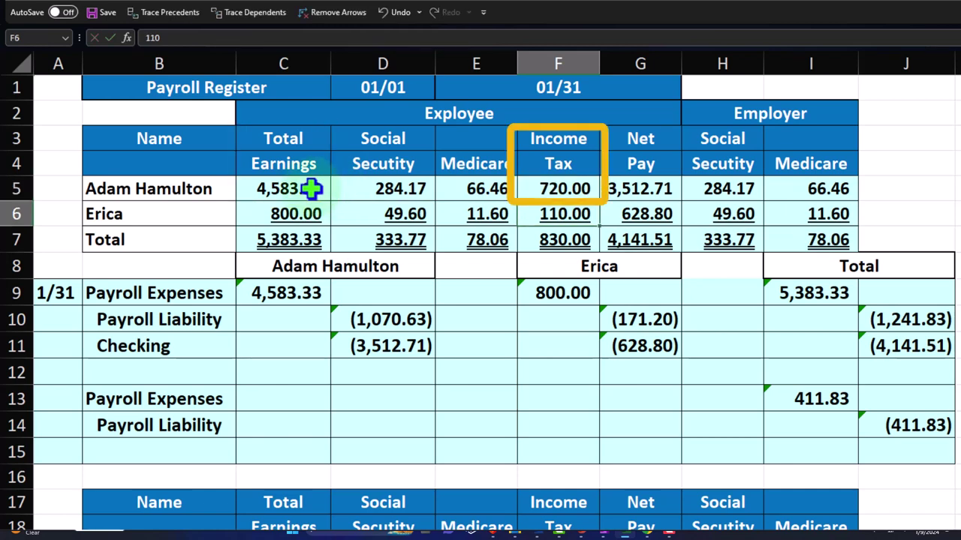
{"action": "left_click", "coordinate": [556, 190]}
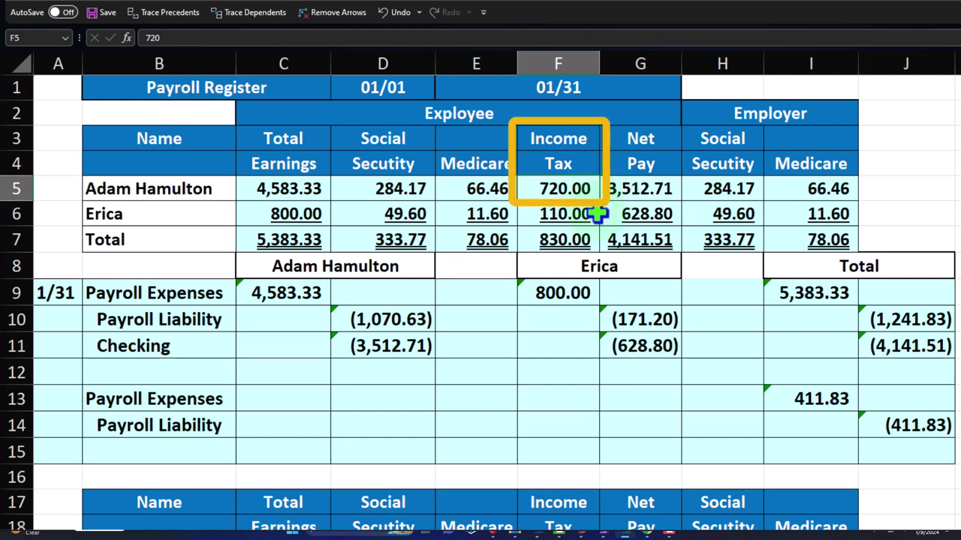
- Recheck the Medicare formula in E5 and the Social Security formula in D5 against the income tax withholding
{"action": "left_click", "coordinate": [454, 187]}
{"action": "double_click", "coordinate": [463, 189]}
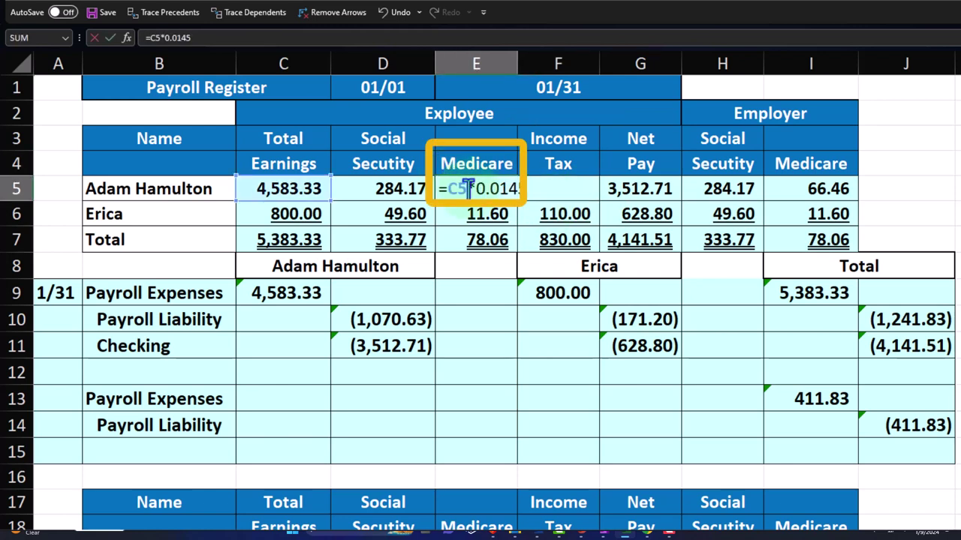
{"action": "key", "text": "Return"}
{"action": "double_click", "coordinate": [397, 189]}
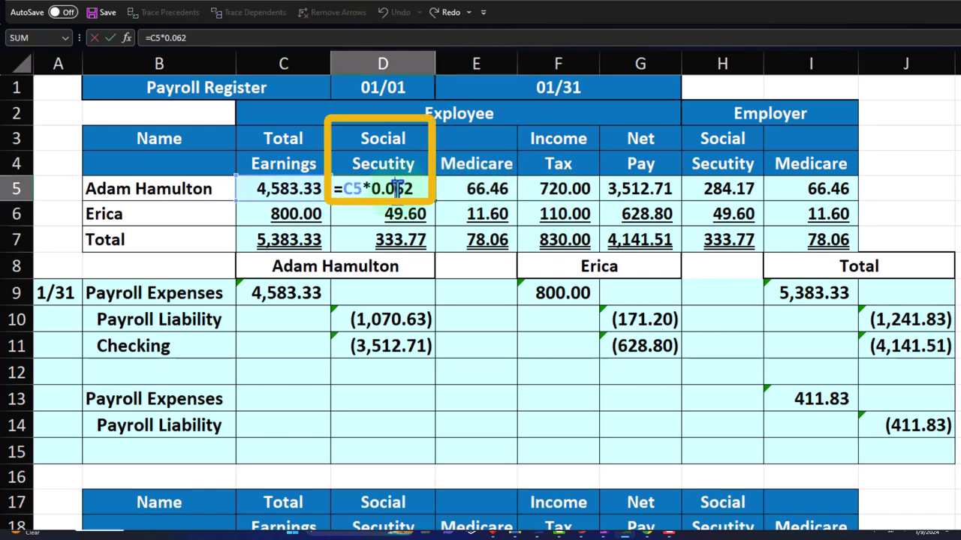
{"action": "key", "text": "Return"}
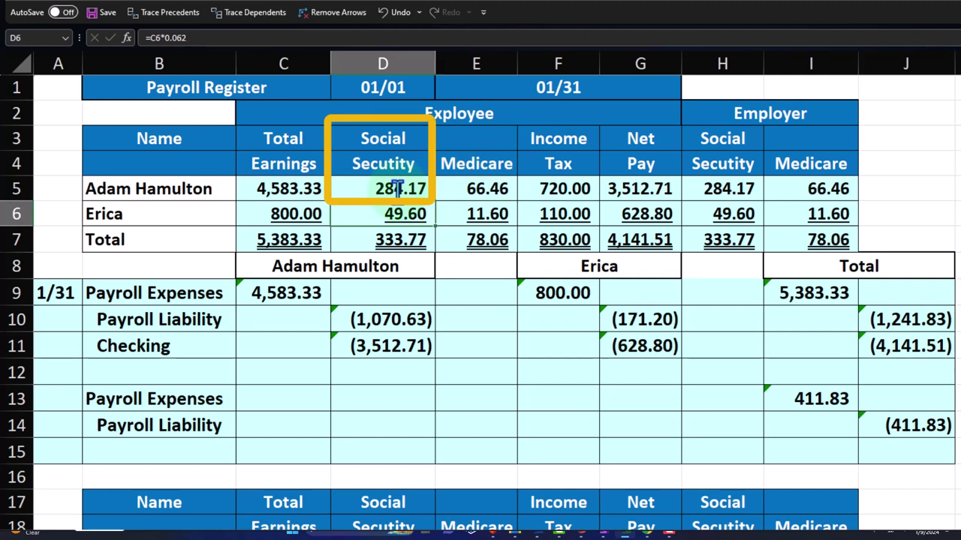
{"action": "left_click", "coordinate": [397, 189]}
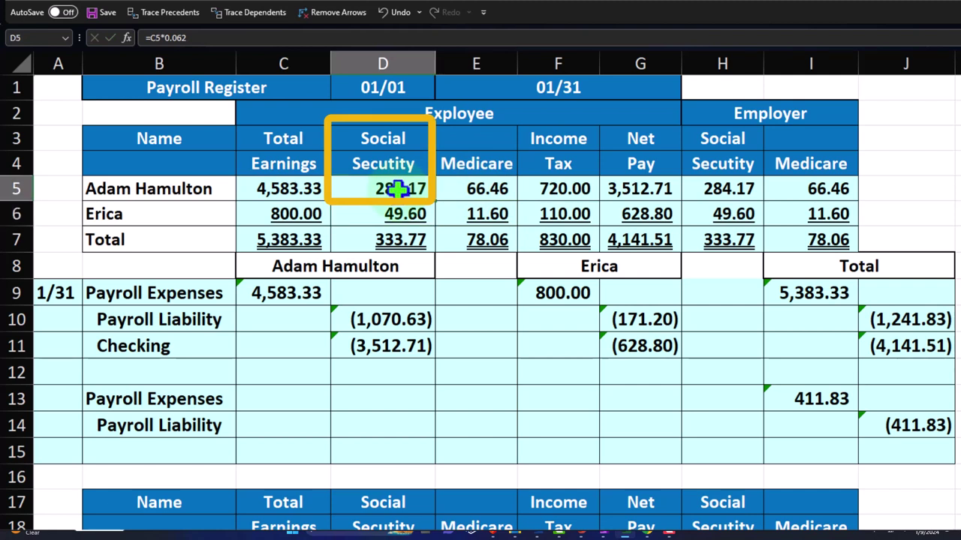
{"action": "left_click", "coordinate": [468, 179]}
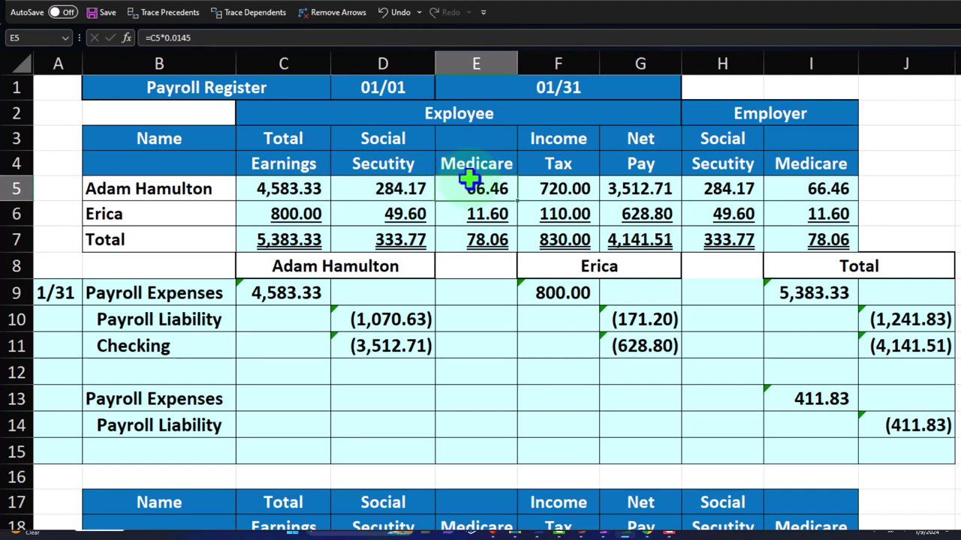
- Inspect the first employee's Income Tax entry in F5 and the Net Pay formula in G5
{"action": "left_click", "coordinate": [553, 181]}
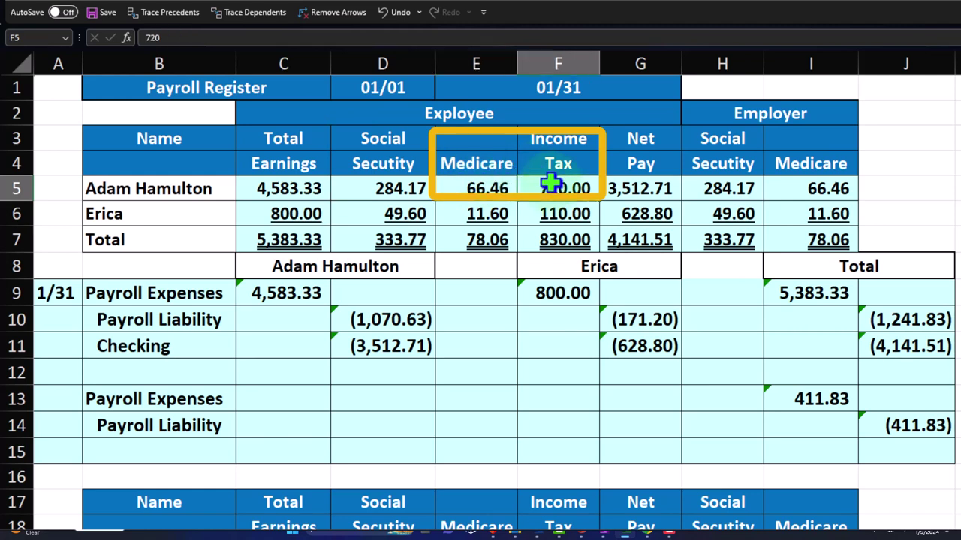
{"action": "double_click", "coordinate": [647, 189]}
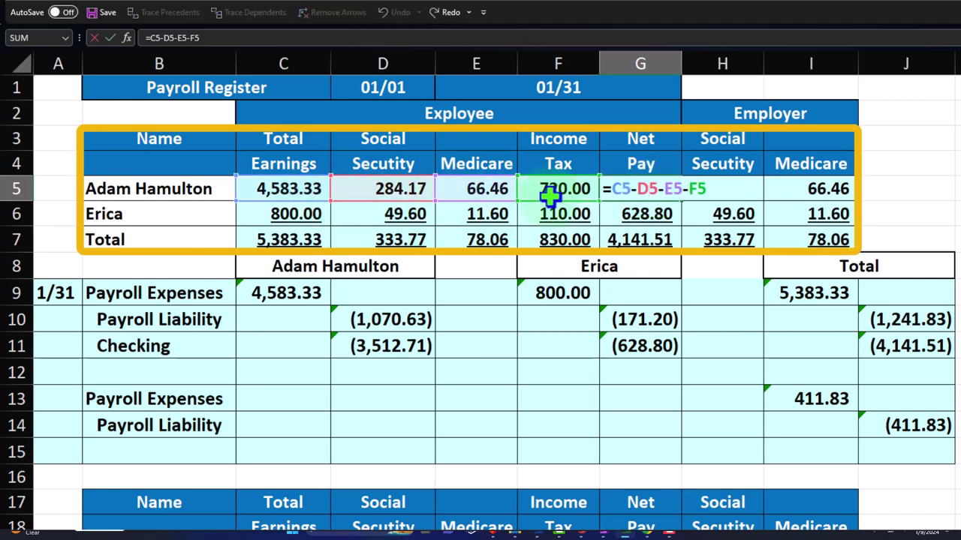
{"action": "key", "text": "Escape"}
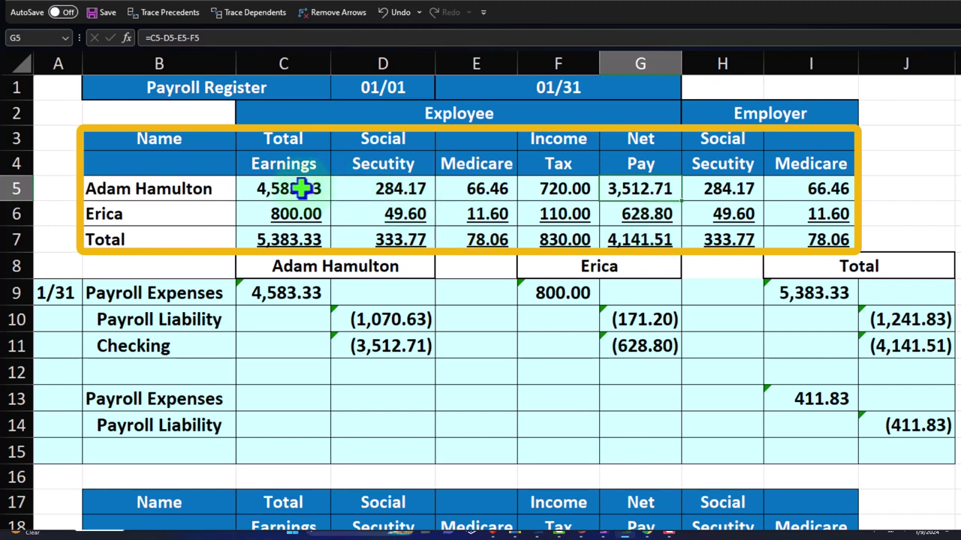
- Trace the first employee's pay calculation cell by cell from Total Earnings in C5 through the withholdings to Net Pay in G5
{"action": "left_click_drag", "start_coordinate": [302, 189], "coordinate": [553, 188]}
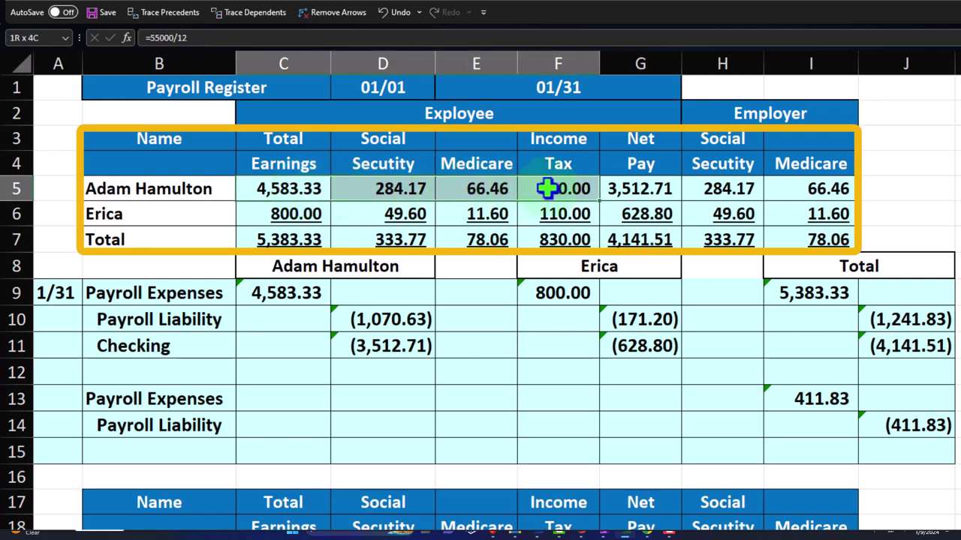
{"action": "left_click", "coordinate": [302, 188]}
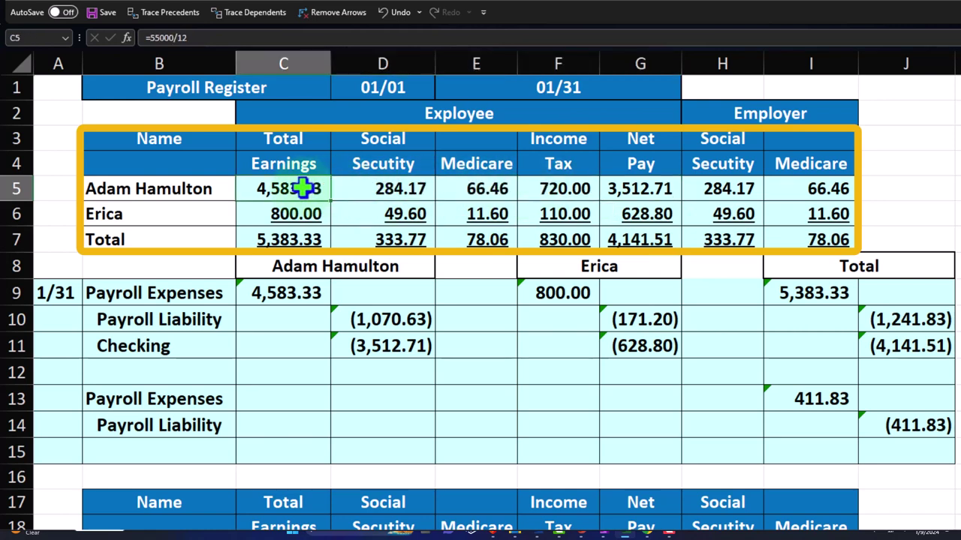
{"action": "left_click", "coordinate": [377, 189]}
{"action": "left_click", "coordinate": [446, 189]}
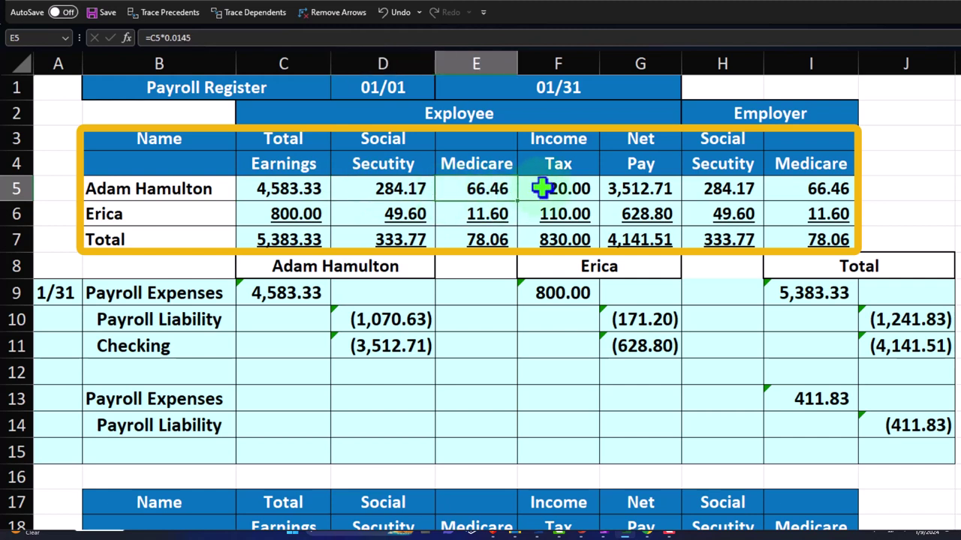
{"action": "left_click", "coordinate": [544, 189]}
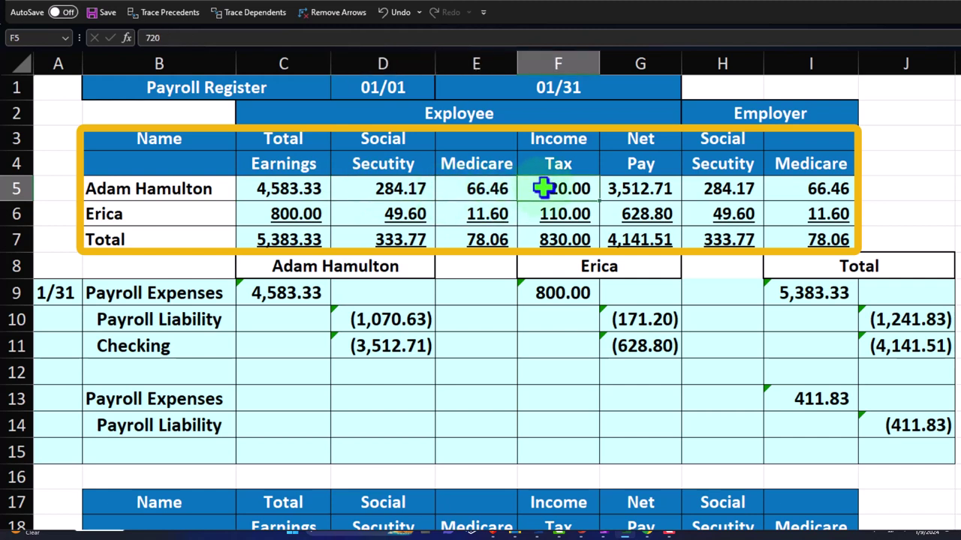
{"action": "left_click", "coordinate": [640, 188]}
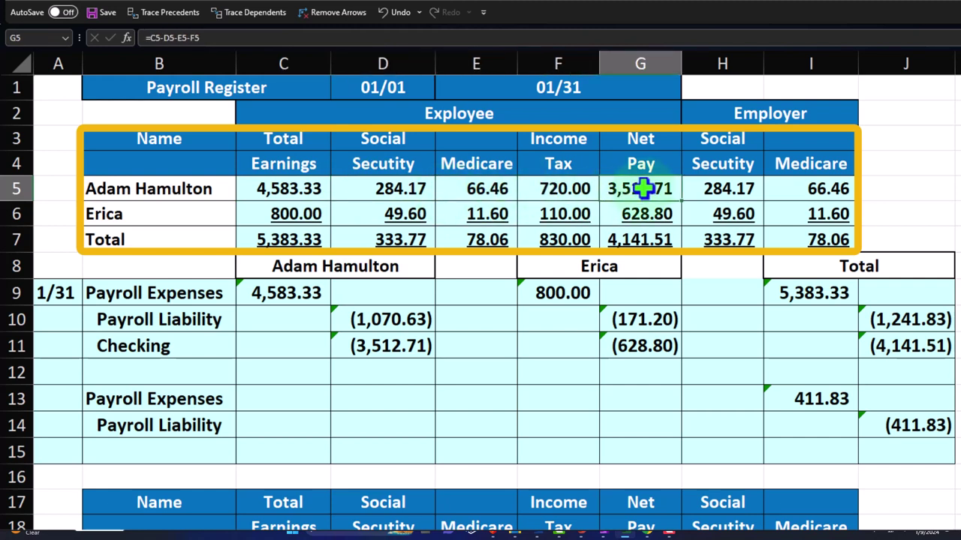
- Highlight the first employee's withholdings in D5:F5 and recheck how the Net Pay formula in G5 subtracts them
{"action": "left_click_drag", "start_coordinate": [386, 189], "coordinate": [551, 183]}
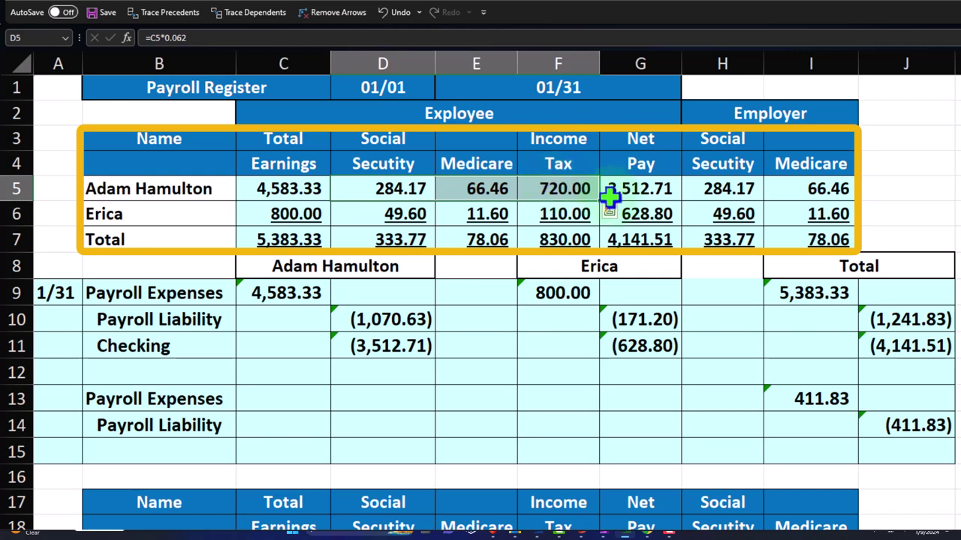
{"action": "double_click", "coordinate": [644, 188]}
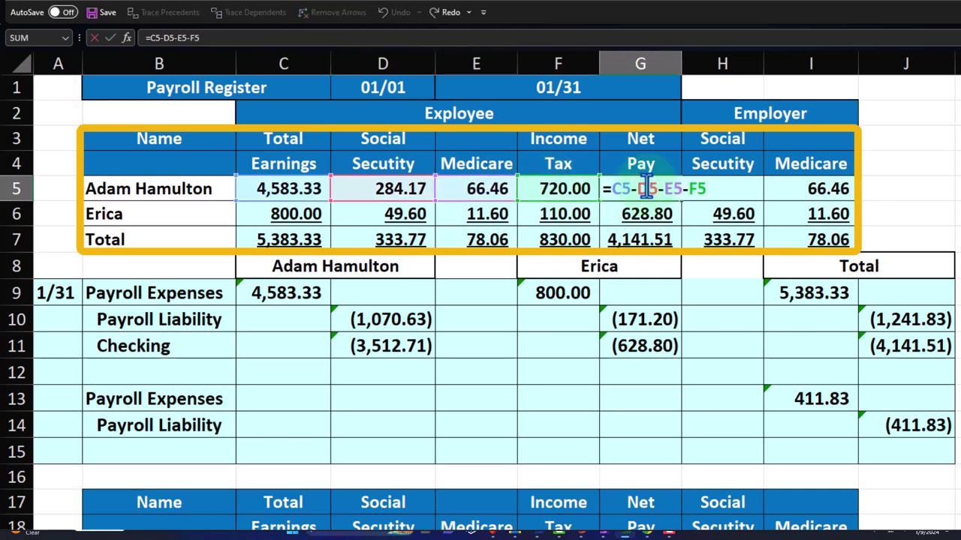
{"action": "key", "text": "Return"}
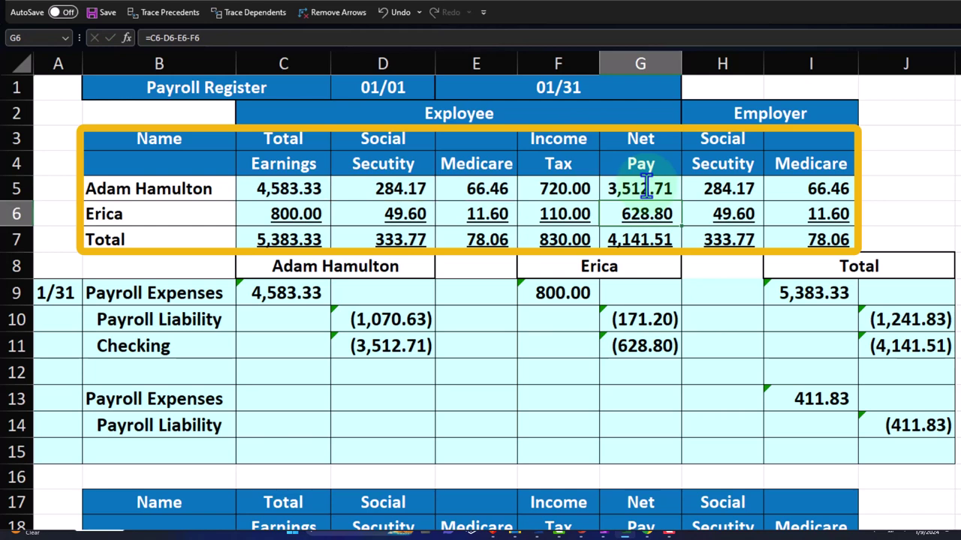
- Inspect the first employee's employer Social Security and Medicare formulas in H5 and I5, and compare them with Net Pay in G5
{"action": "left_click", "coordinate": [730, 189]}
{"action": "type", "text": "=D5"}
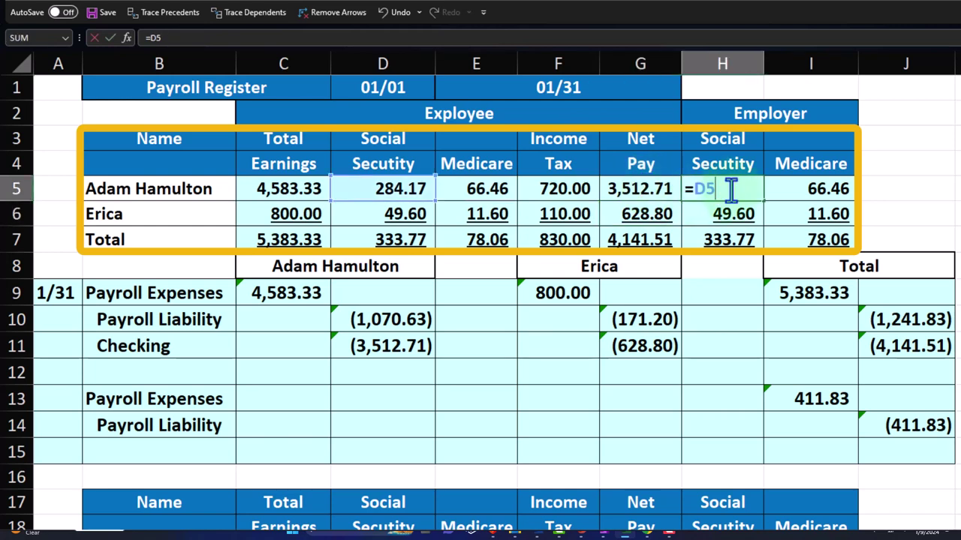
{"action": "key", "text": "Return"}
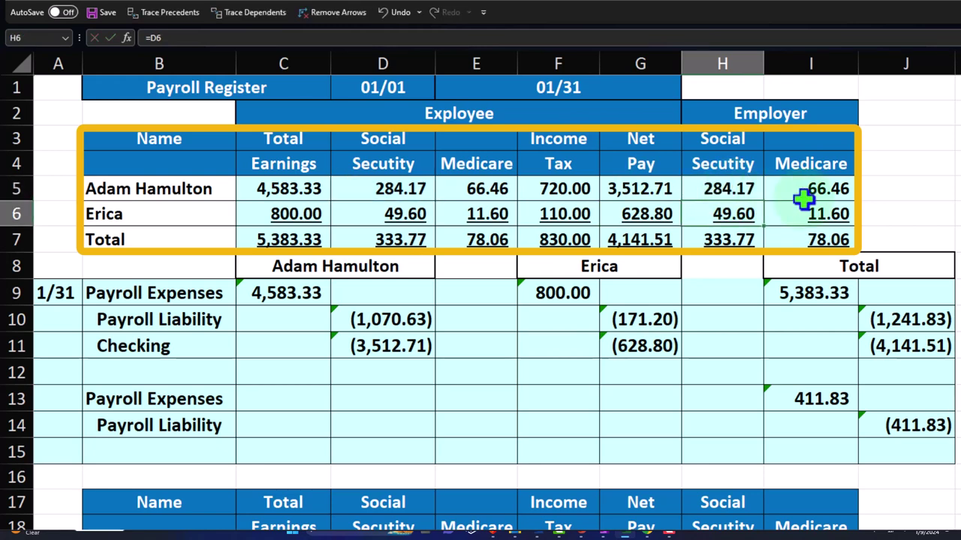
{"action": "left_click", "coordinate": [818, 191]}
{"action": "type", "text": "=E5"}
{"action": "key", "text": "Return"}
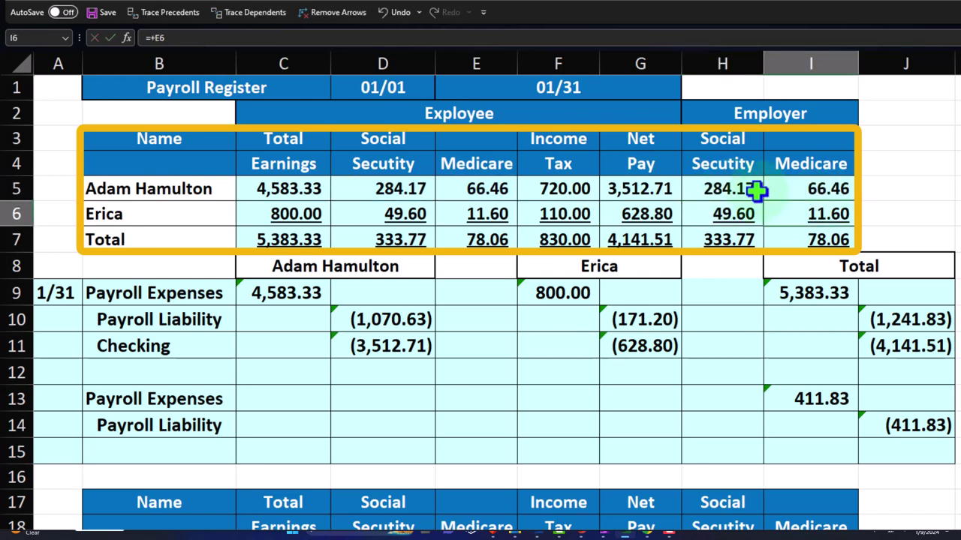
{"action": "left_click_drag", "start_coordinate": [760, 188], "coordinate": [801, 181]}
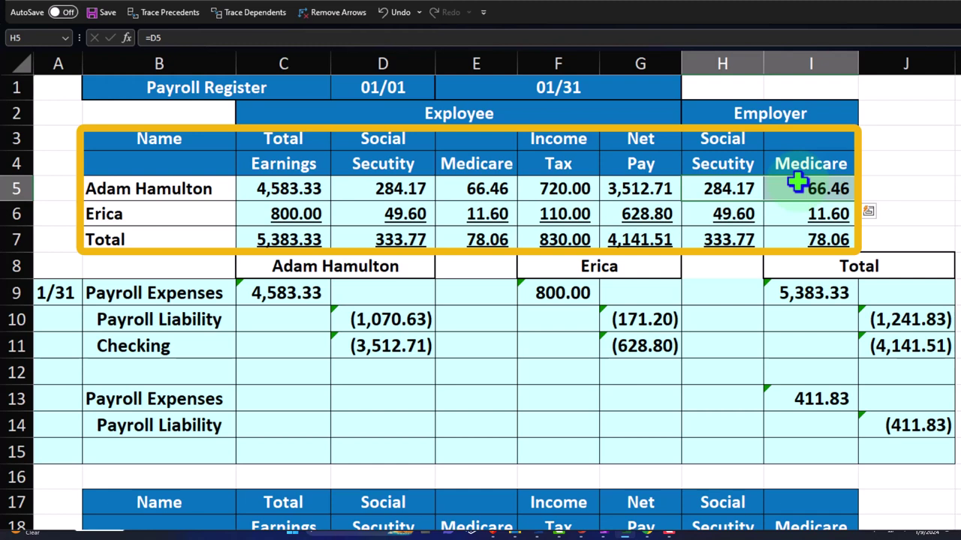
{"action": "left_click", "coordinate": [666, 194]}
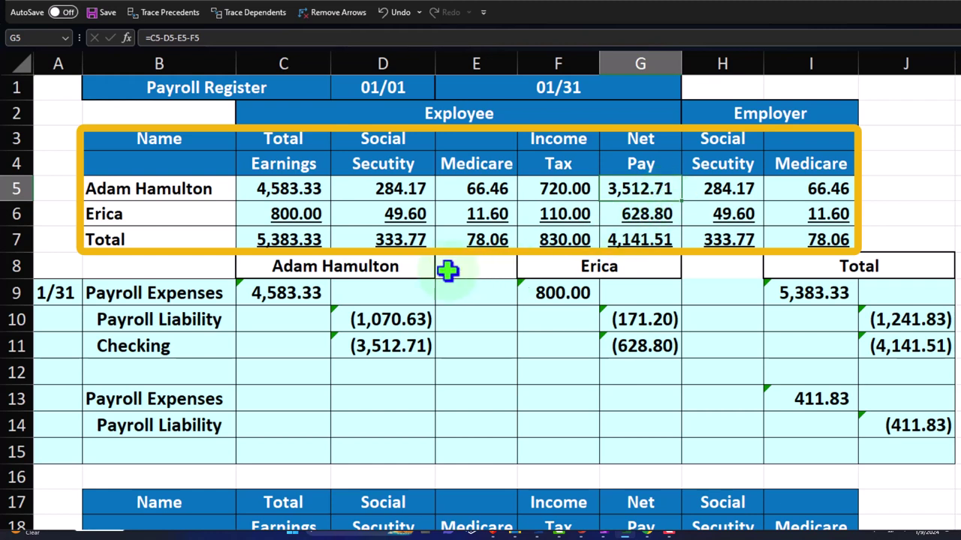
- Inspect the second employee's Total Earnings, Social Security and Medicare formulas in cells C6, D6 and E6
{"action": "left_click", "coordinate": [301, 214]}
{"action": "double_click", "coordinate": [301, 214]}
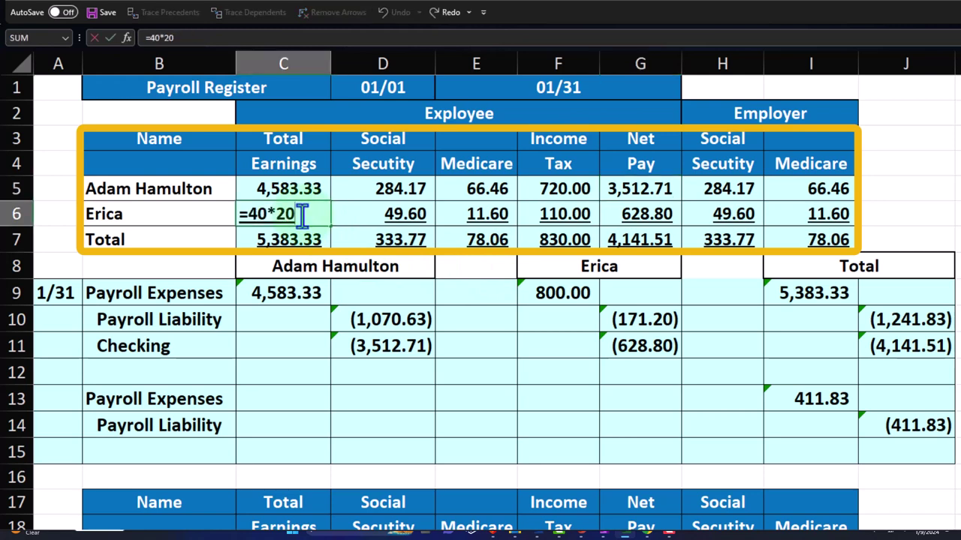
{"action": "key", "text": "Return"}
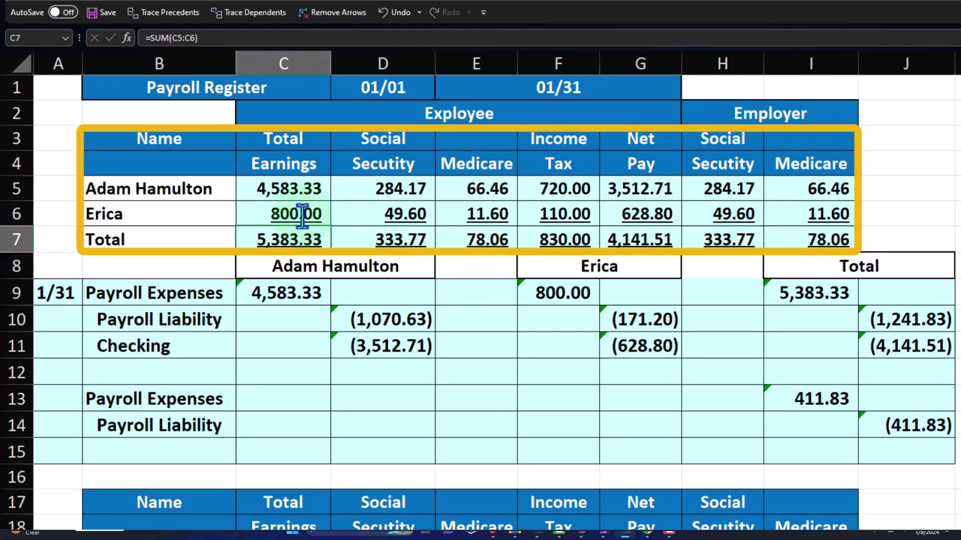
{"action": "double_click", "coordinate": [372, 213]}
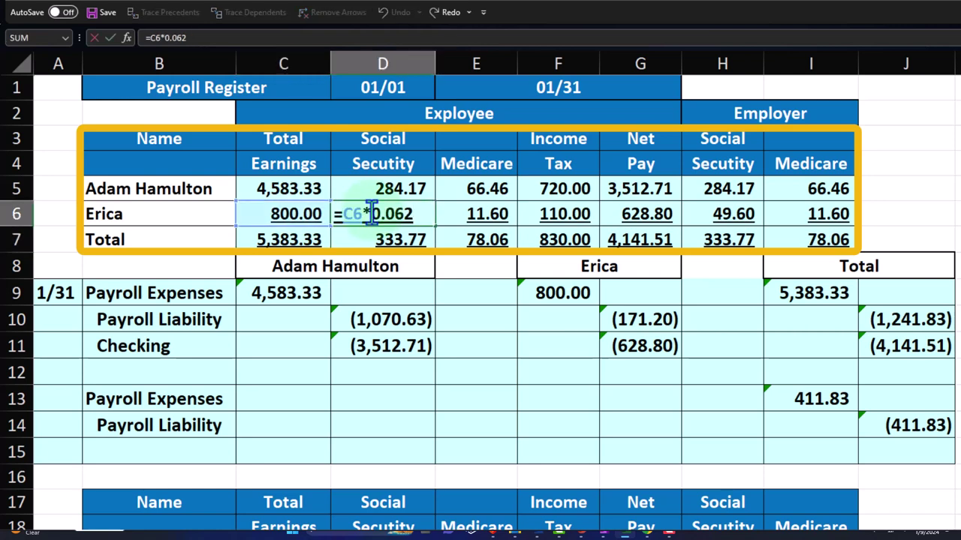
{"action": "key", "text": "Return"}
{"action": "double_click", "coordinate": [473, 213]}
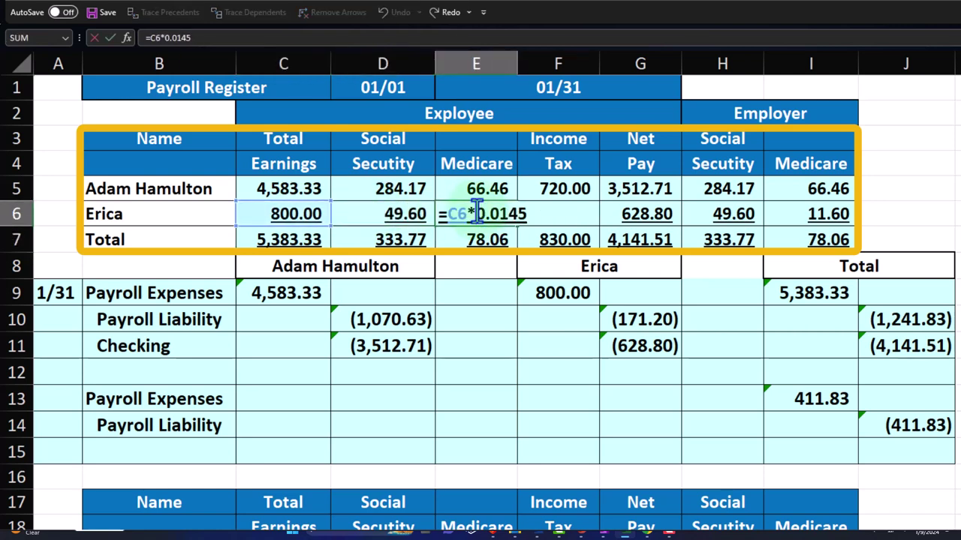
{"action": "key", "text": "Return"}
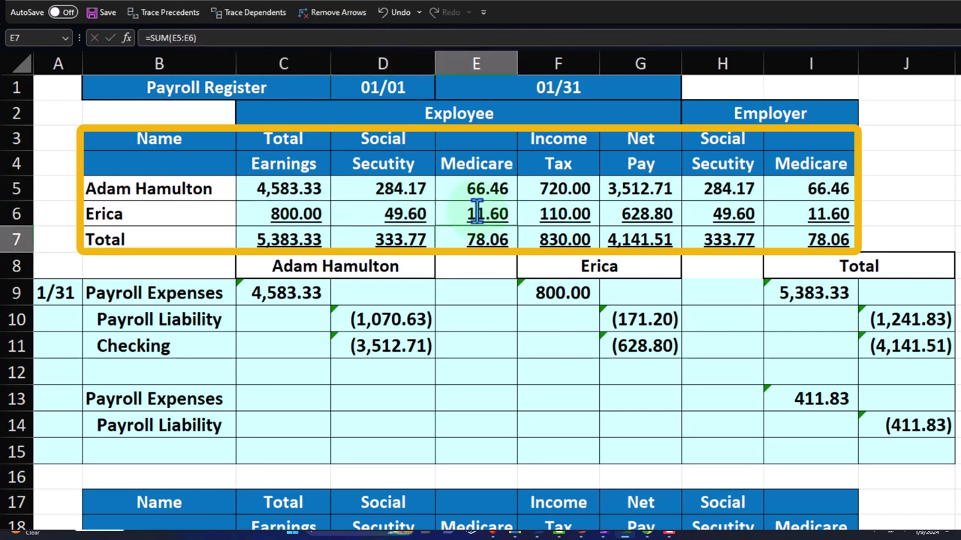
- Inspect the second employee's Income Tax entry in F6 and Net Pay formula in G6
{"action": "double_click", "coordinate": [540, 215]}
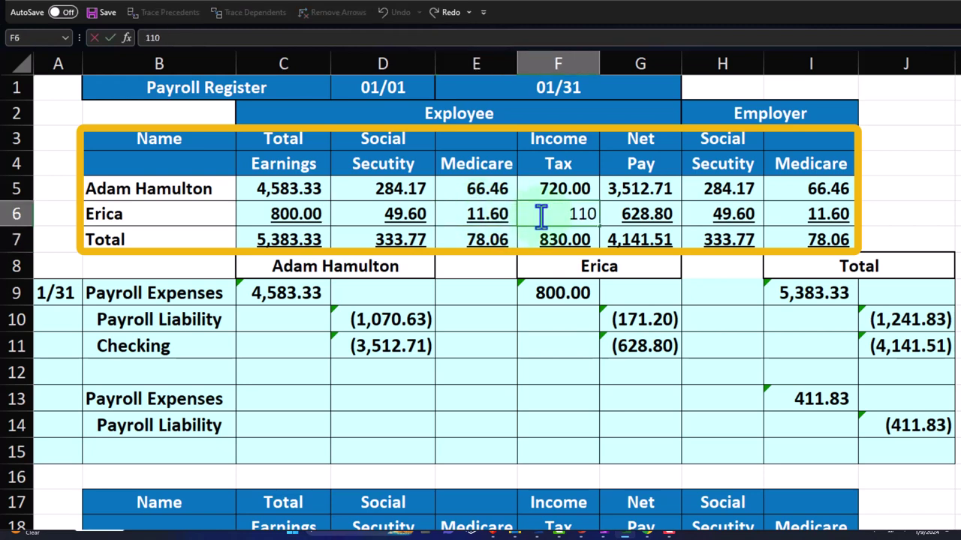
{"action": "key", "text": "Return"}
{"action": "double_click", "coordinate": [632, 216]}
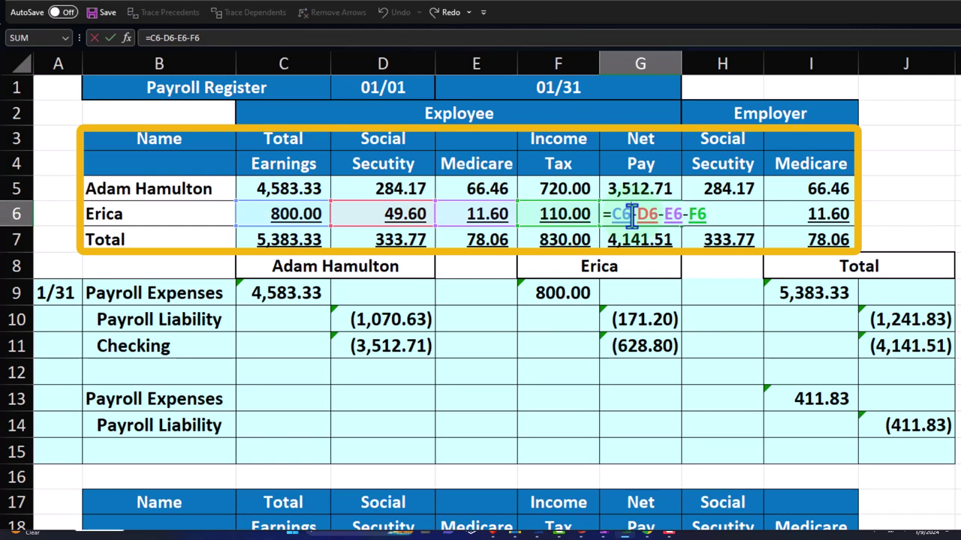
{"action": "key", "text": "Return"}
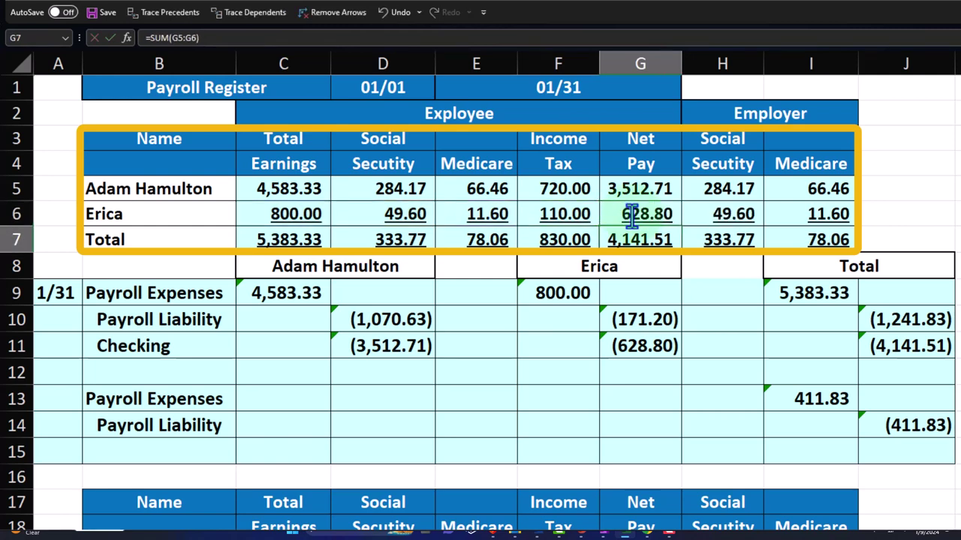
- Review the second employee's pay in C6:G6 and employer taxes in H6:I6, and highlight the first employee's earnings and withholdings in C5:F5
{"action": "left_click", "coordinate": [309, 216]}
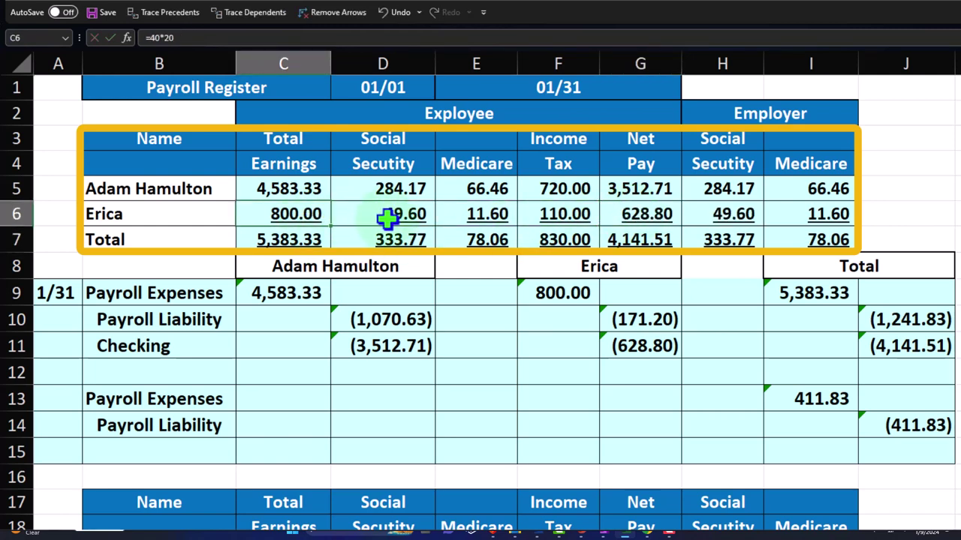
{"action": "left_click_drag", "start_coordinate": [386, 217], "coordinate": [545, 214]}
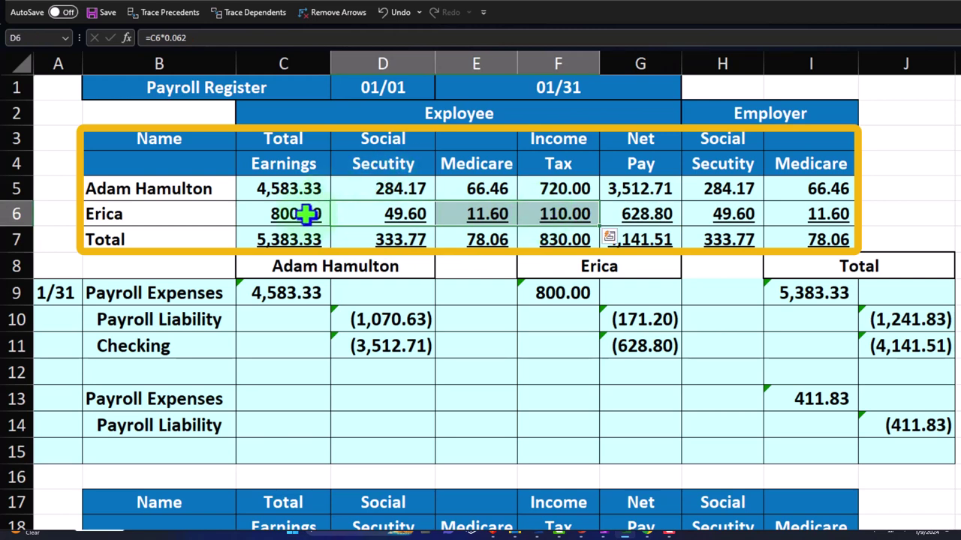
{"action": "left_click_drag", "start_coordinate": [311, 214], "coordinate": [605, 209]}
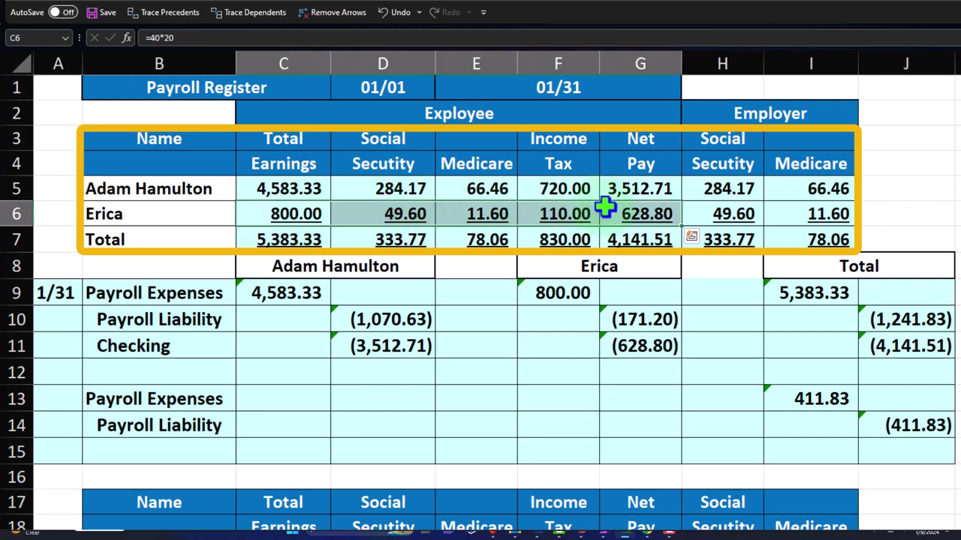
{"action": "left_click_drag", "start_coordinate": [698, 214], "coordinate": [798, 214]}
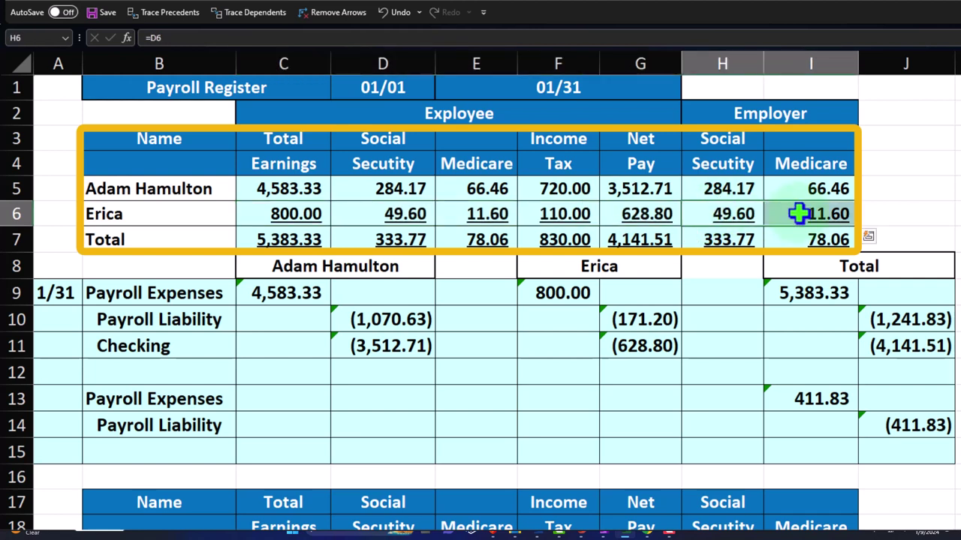
{"action": "left_click", "coordinate": [806, 277]}
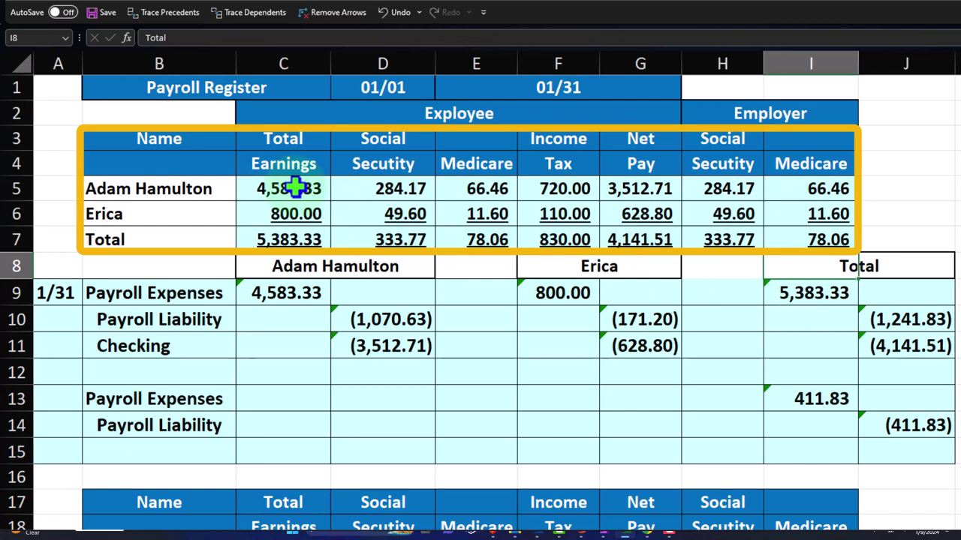
{"action": "left_click_drag", "start_coordinate": [295, 188], "coordinate": [533, 189]}
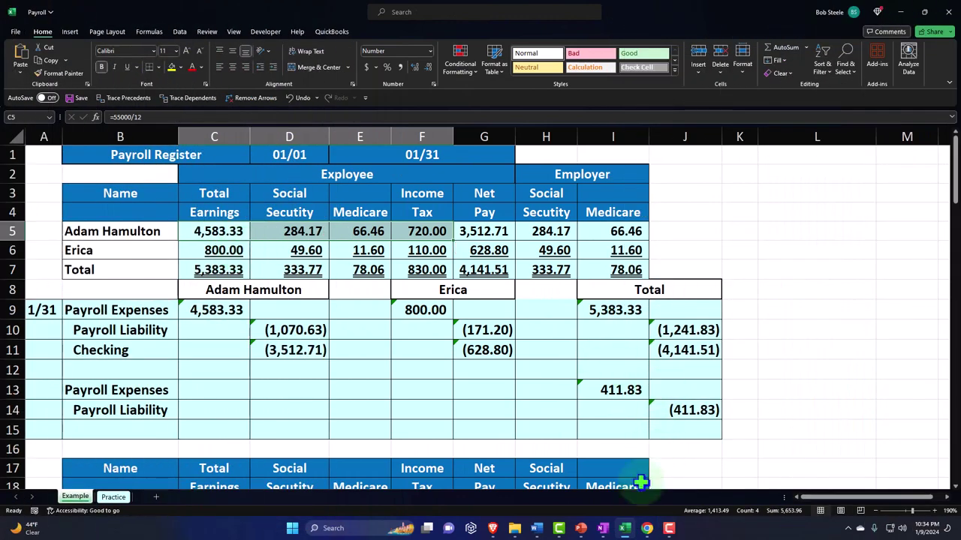
- Switch to QuickBooks Online in Chrome, open the Reports page and look over the standard reports in the Employees section
{"action": "left_click", "coordinate": [646, 528]}
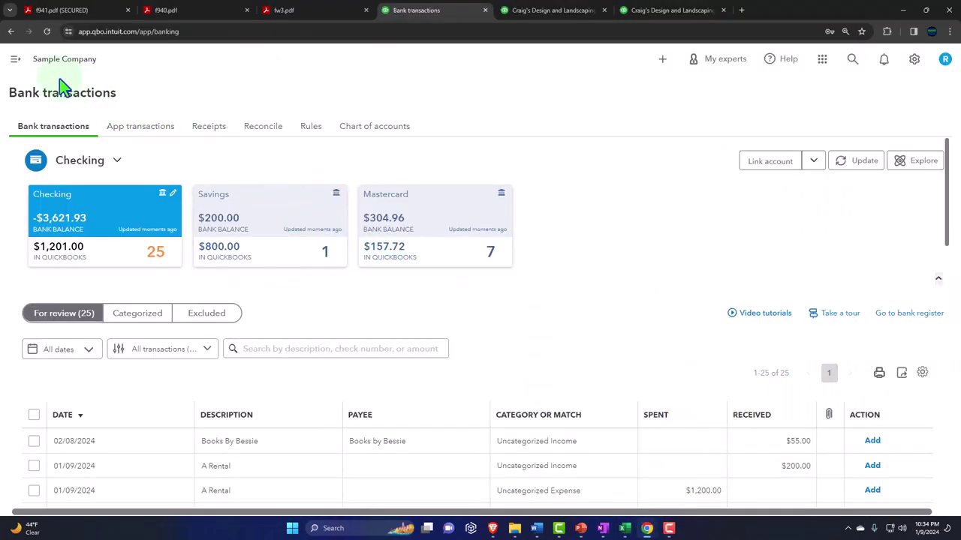
{"action": "left_click", "coordinate": [15, 60]}
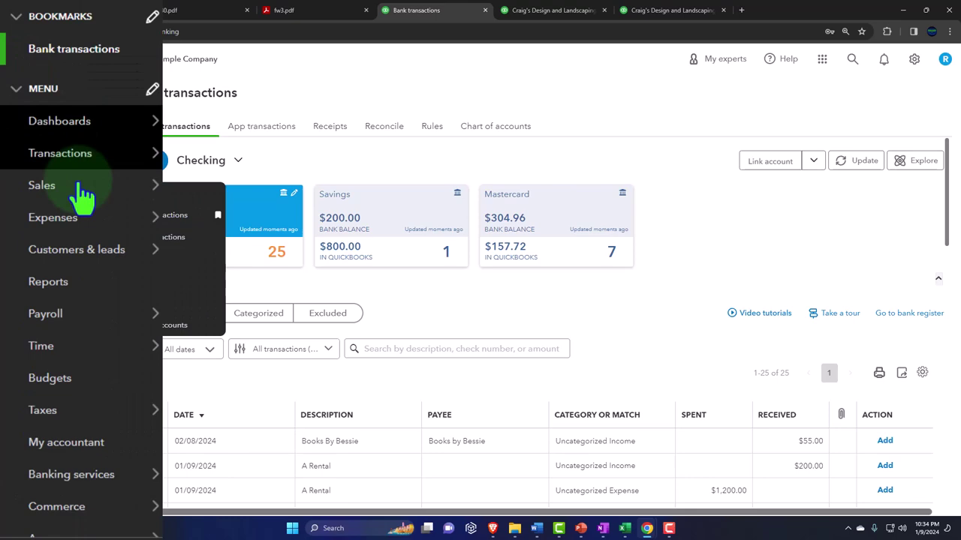
{"action": "left_click", "coordinate": [63, 285]}
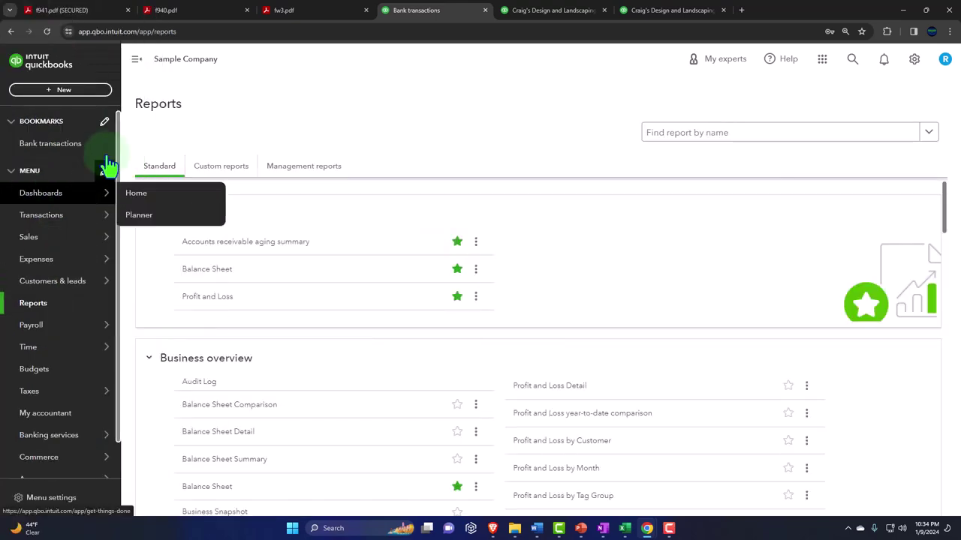
{"action": "left_click", "coordinate": [142, 60]}
{"action": "scroll", "coordinate": [188, 368], "scroll_direction": "down", "scroll_amount": 10}
{"action": "scroll", "coordinate": [194, 385], "scroll_direction": "down", "scroll_amount": 15}
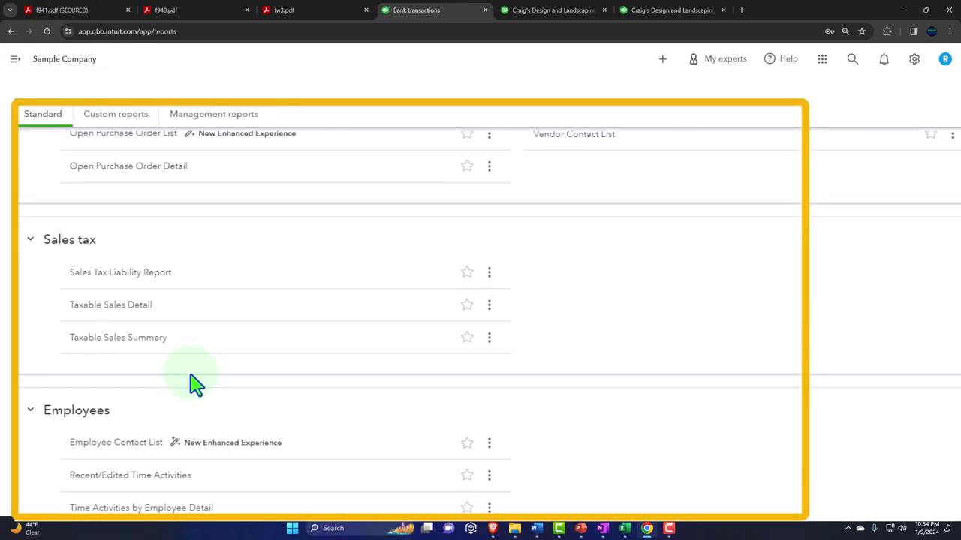
{"action": "scroll", "coordinate": [192, 379], "scroll_direction": "up", "scroll_amount": 1}
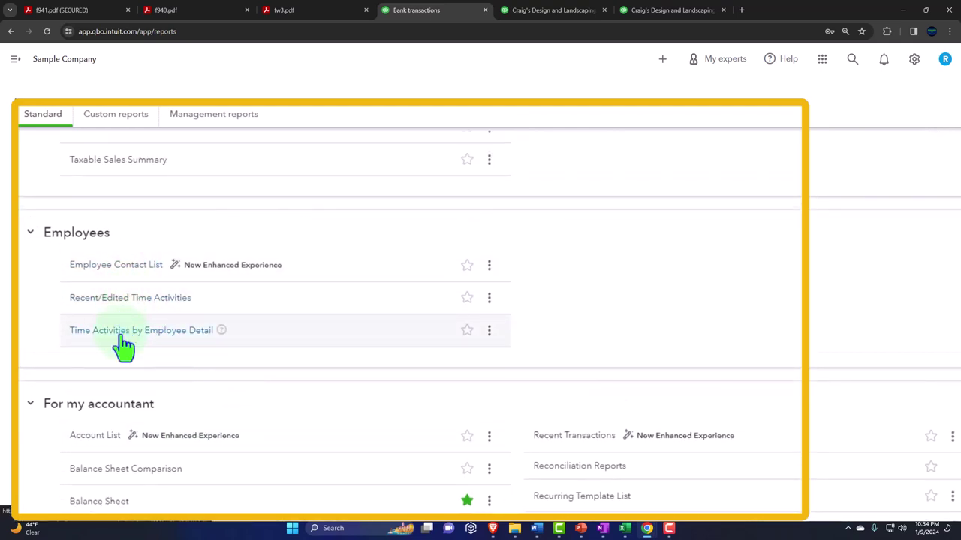
- Check the Payroll reports, switch to the Excel payroll workbook and compare the first employee's entry in C9:D11 with the register in B5:I7
{"action": "scroll", "coordinate": [122, 343], "scroll_direction": "down", "scroll_amount": 5}
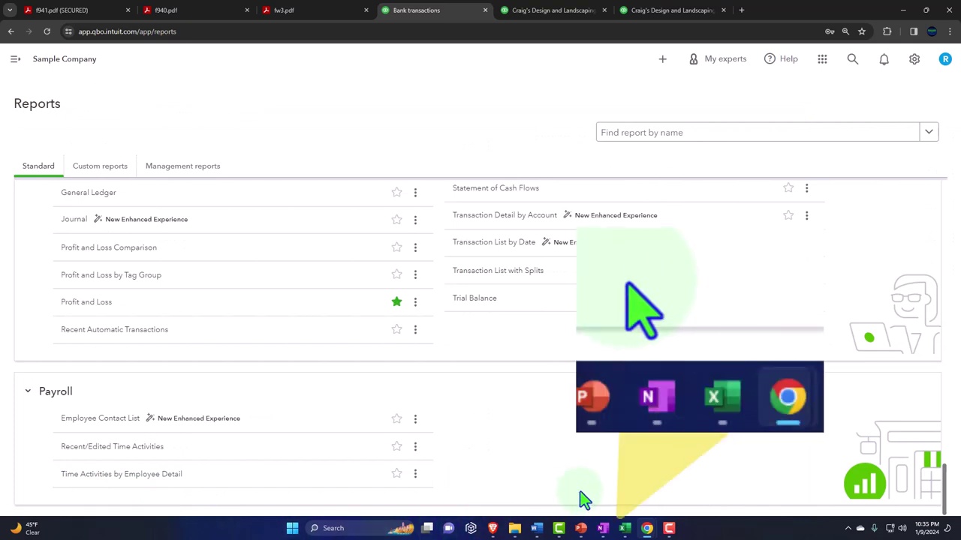
{"action": "left_click", "coordinate": [624, 528]}
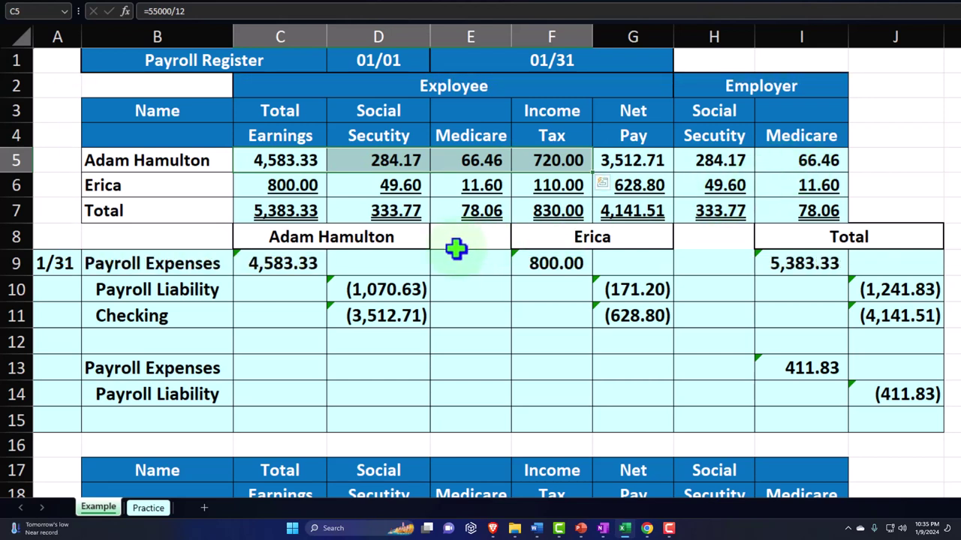
{"action": "mouse_move", "coordinate": [288, 261]}
{"action": "left_mouse_down"}
{"action": "mouse_move", "coordinate": [333, 268]}
{"action": "mouse_move", "coordinate": [378, 308]}
{"action": "left_mouse_up"}
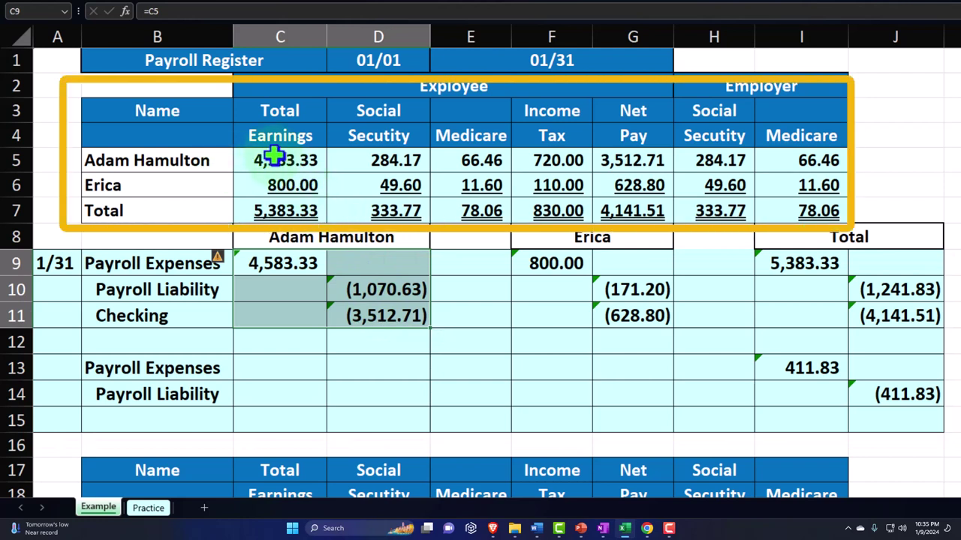
{"action": "left_click_drag", "start_coordinate": [275, 158], "coordinate": [602, 154]}
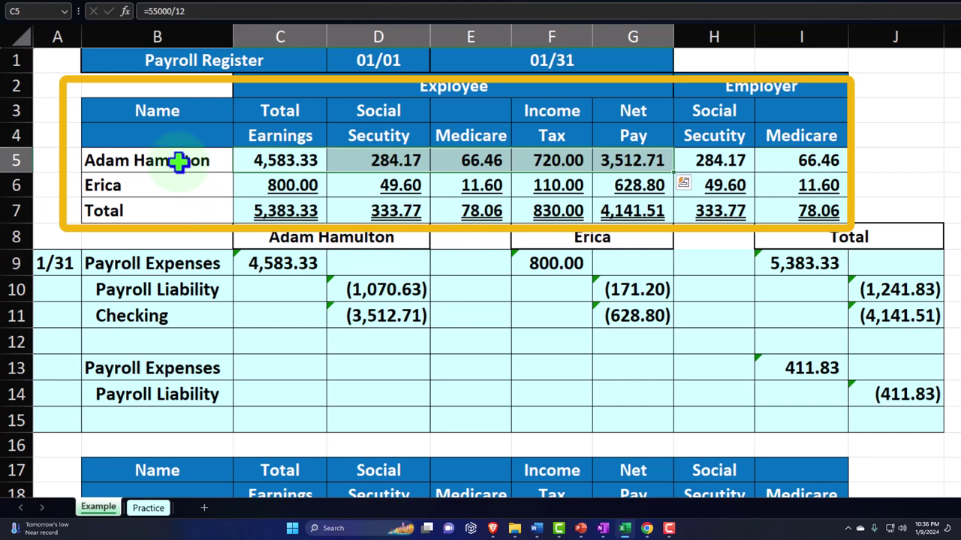
{"action": "left_click_drag", "start_coordinate": [180, 161], "coordinate": [773, 211]}
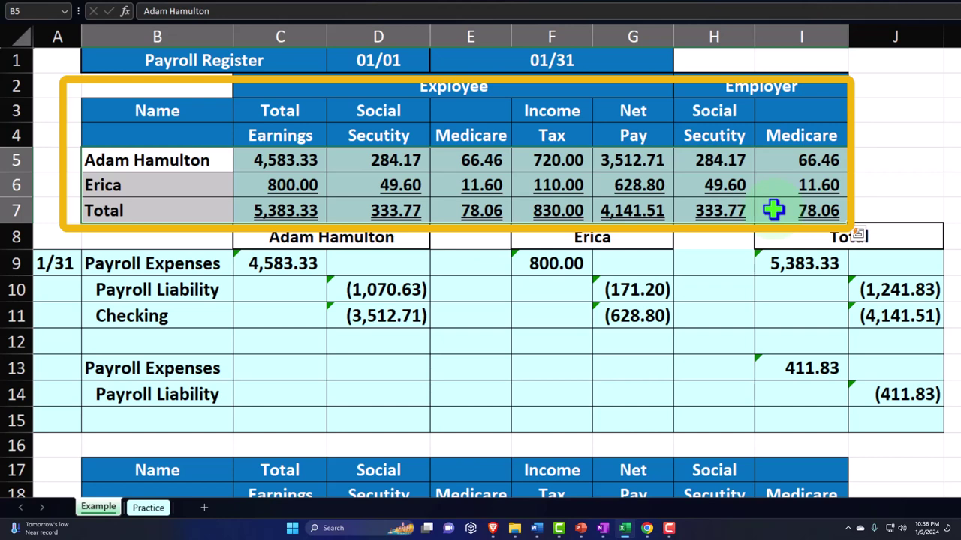
- Trace the first employee's Net Pay in G5, Payroll Expenses in C9 and Payroll Liability in D10 to the withholdings in D5:F5
{"action": "left_click", "coordinate": [657, 155]}
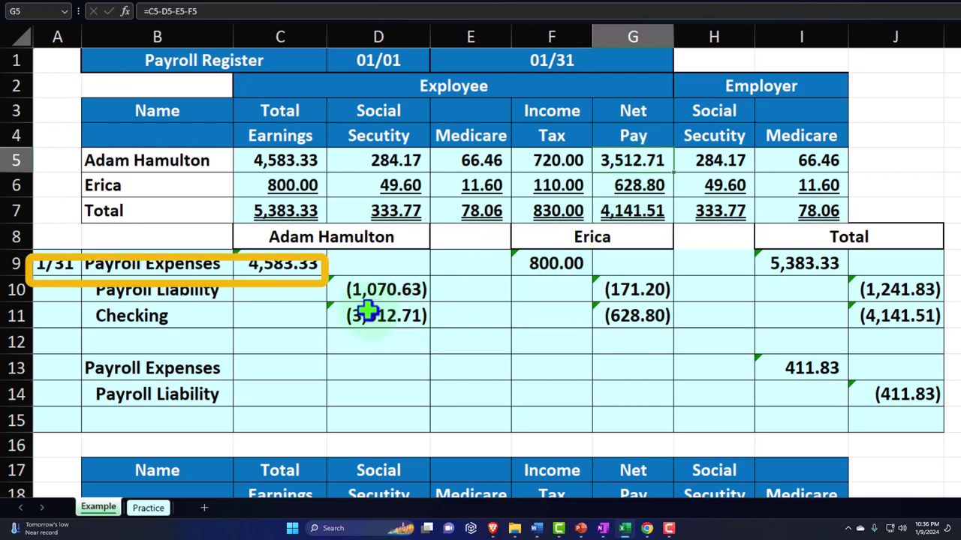
{"action": "left_click", "coordinate": [283, 267]}
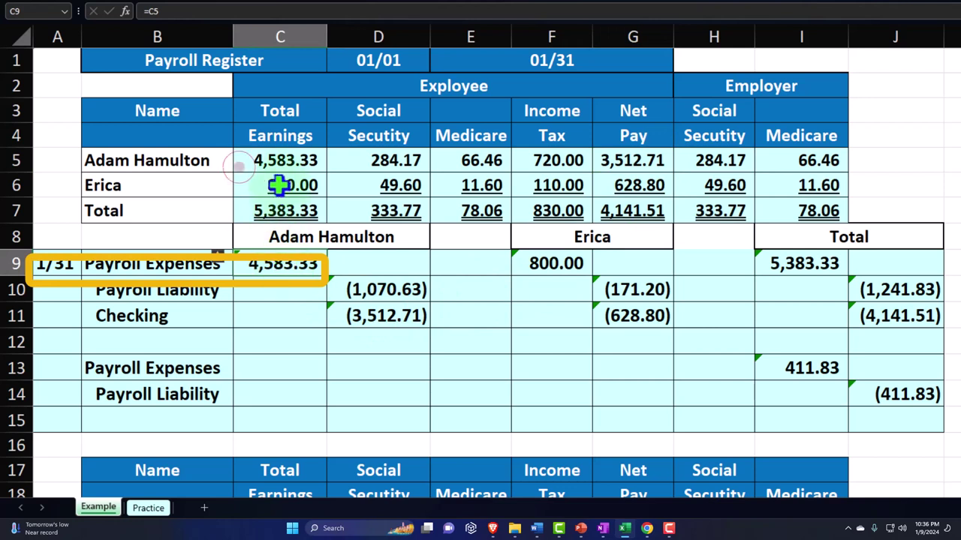
{"action": "left_click", "coordinate": [353, 289]}
{"action": "left_click", "coordinate": [416, 161]}
{"action": "left_click_drag", "start_coordinate": [416, 161], "coordinate": [548, 161]}
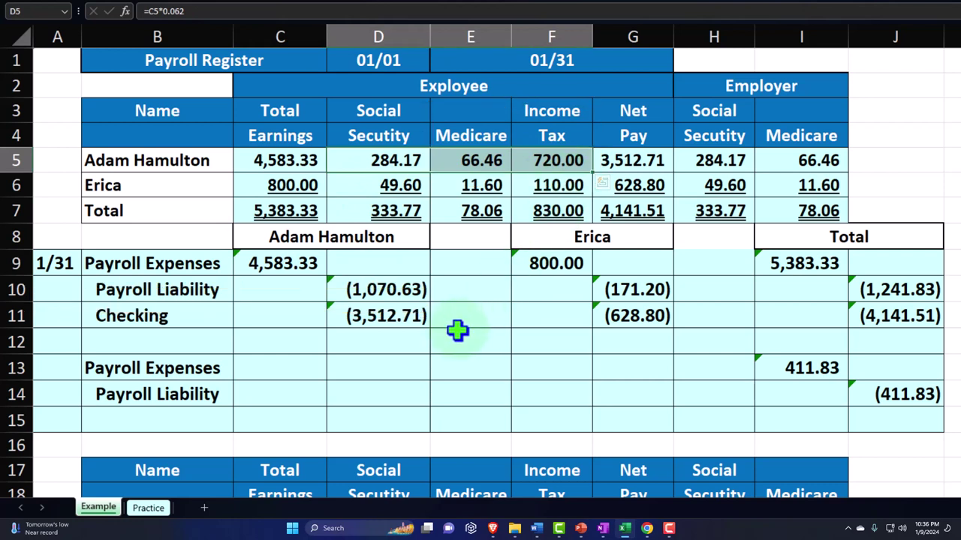
- Inspect the first employee's Checking formula in D11 against Net Pay in G5, and compare the entry in B9:D11 with C5:F5
{"action": "left_click", "coordinate": [405, 320]}
{"action": "type", "text": "=-G5"}
{"action": "key", "text": "ctrl+Return"}
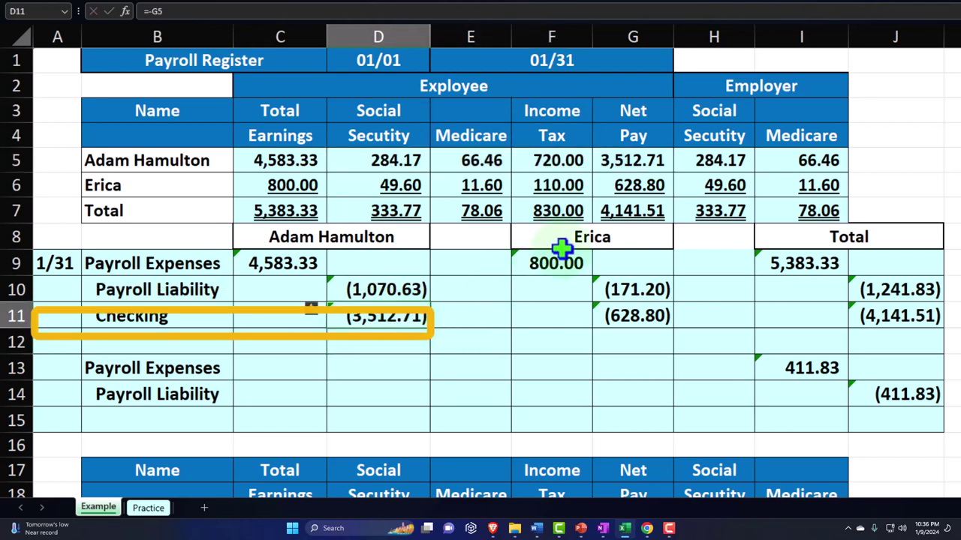
{"action": "left_click", "coordinate": [630, 160]}
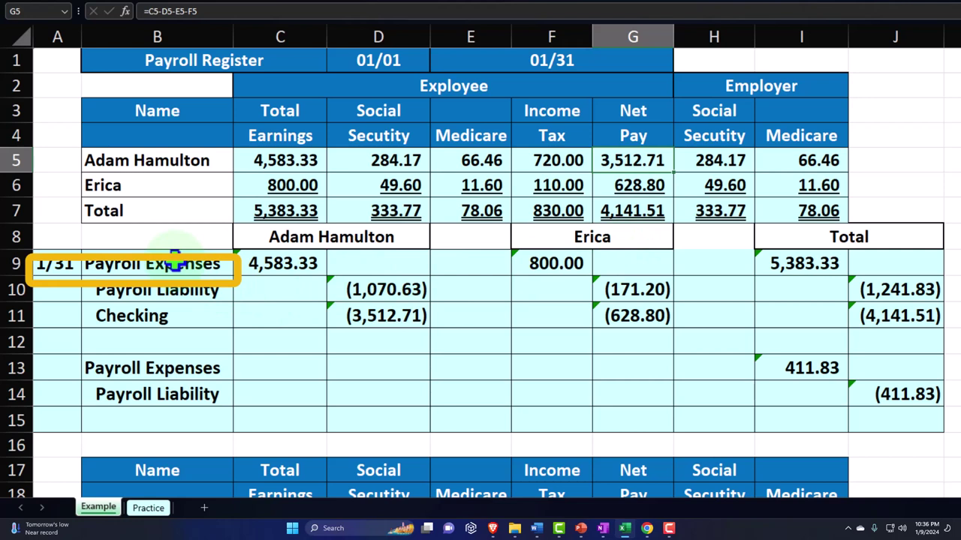
{"action": "left_click_drag", "start_coordinate": [174, 263], "coordinate": [358, 313]}
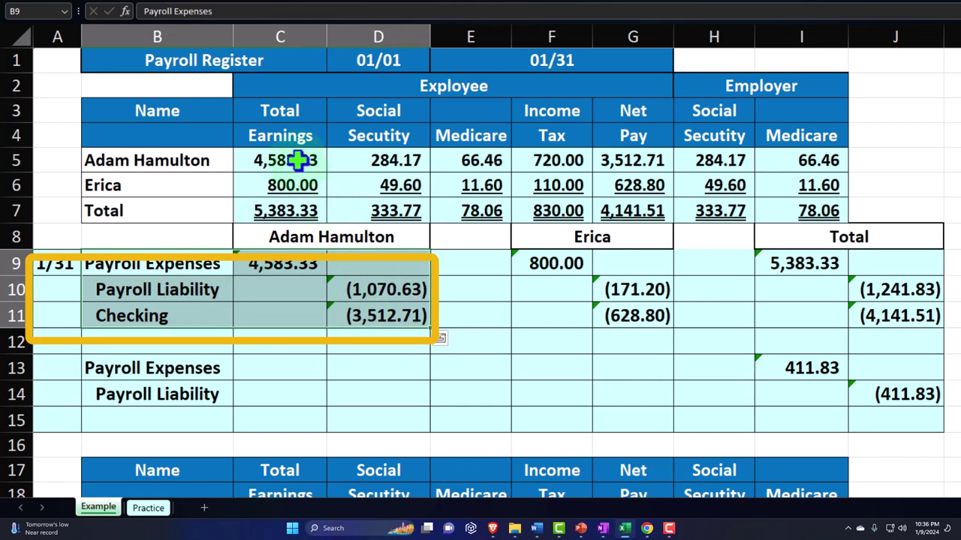
{"action": "left_click_drag", "start_coordinate": [295, 159], "coordinate": [531, 166]}
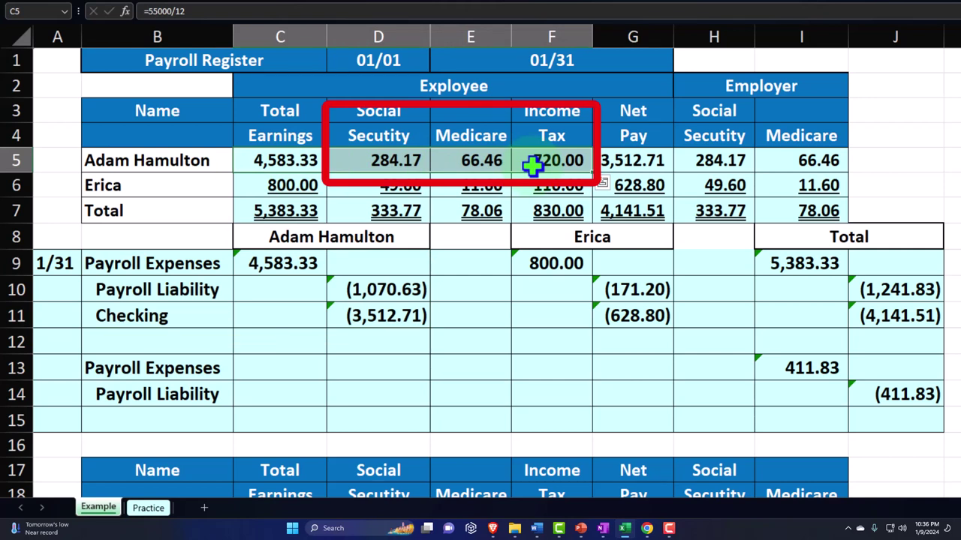
- Inspect the second employee's journal entry formulas in F9, G10 and G11 against the register amounts in C6:G6
{"action": "left_click", "coordinate": [561, 269]}
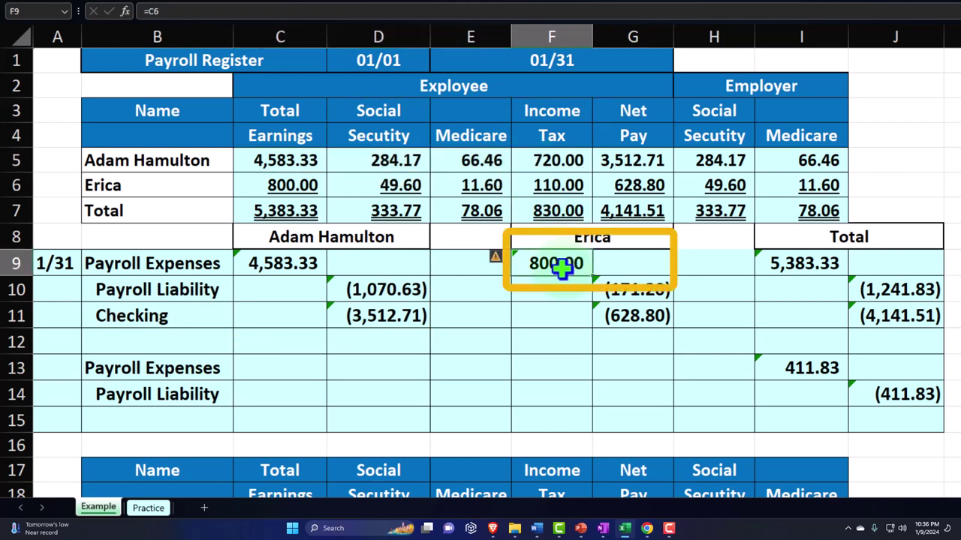
{"action": "left_click", "coordinate": [291, 184]}
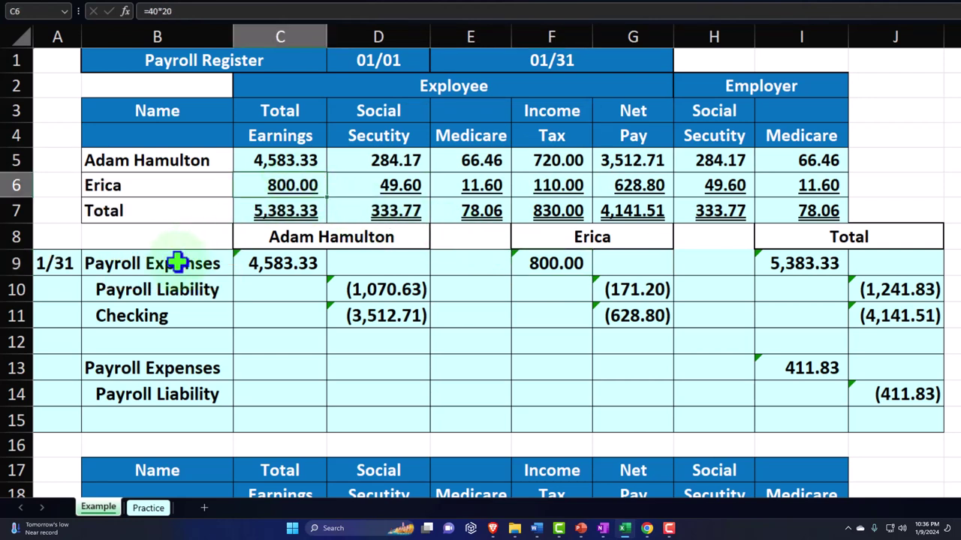
{"action": "left_click", "coordinate": [617, 299]}
{"action": "left_click_drag", "start_coordinate": [400, 185], "coordinate": [582, 191]}
{"action": "left_click", "coordinate": [643, 289]}
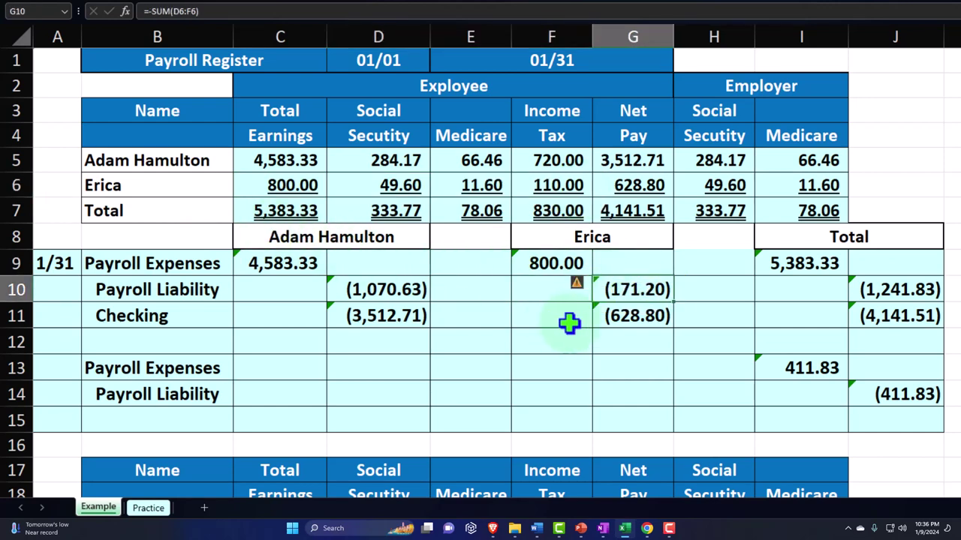
{"action": "left_click", "coordinate": [617, 321]}
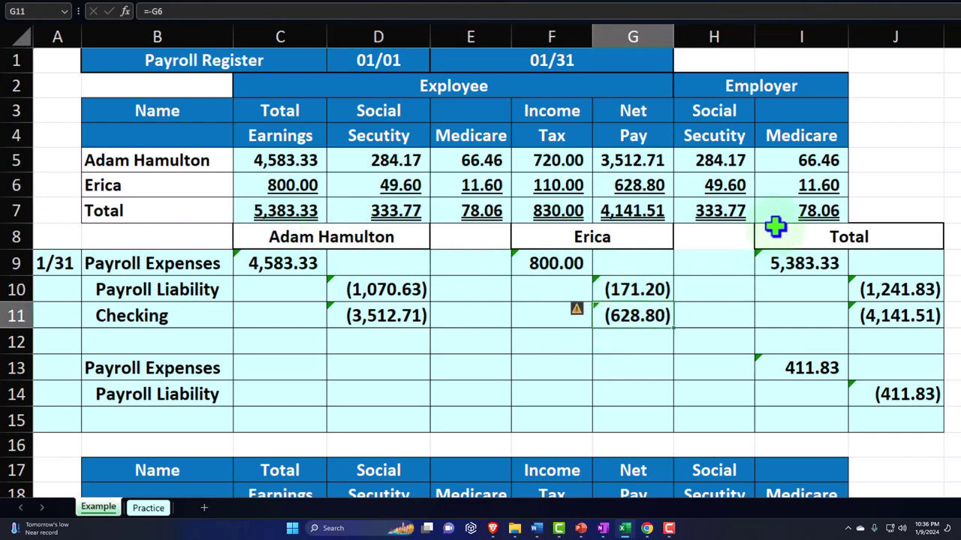
{"action": "left_click", "coordinate": [655, 188]}
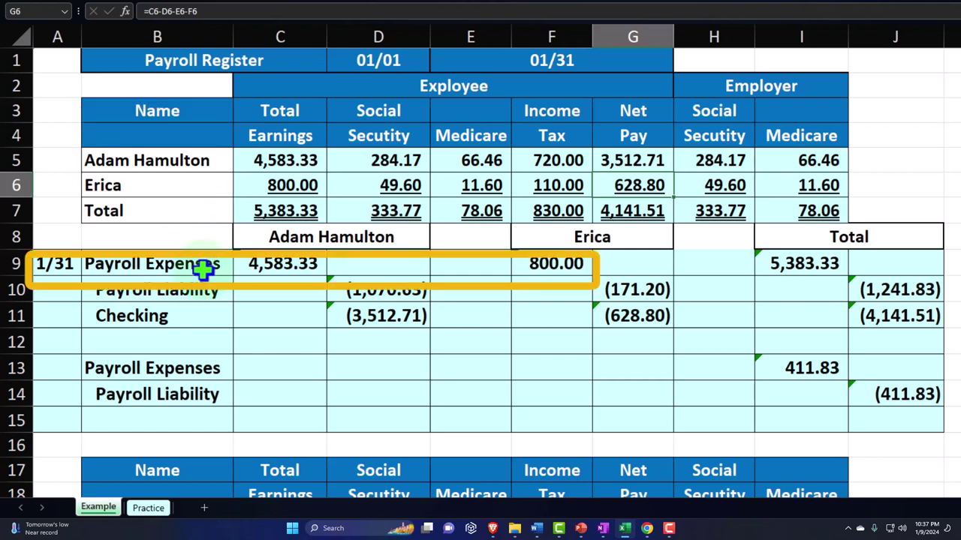
- Check the sum of both employees' Payroll Expenses in C9:F9 against the total in I9 and Total Earnings in C7
{"action": "left_click_drag", "start_coordinate": [279, 266], "coordinate": [531, 263]}
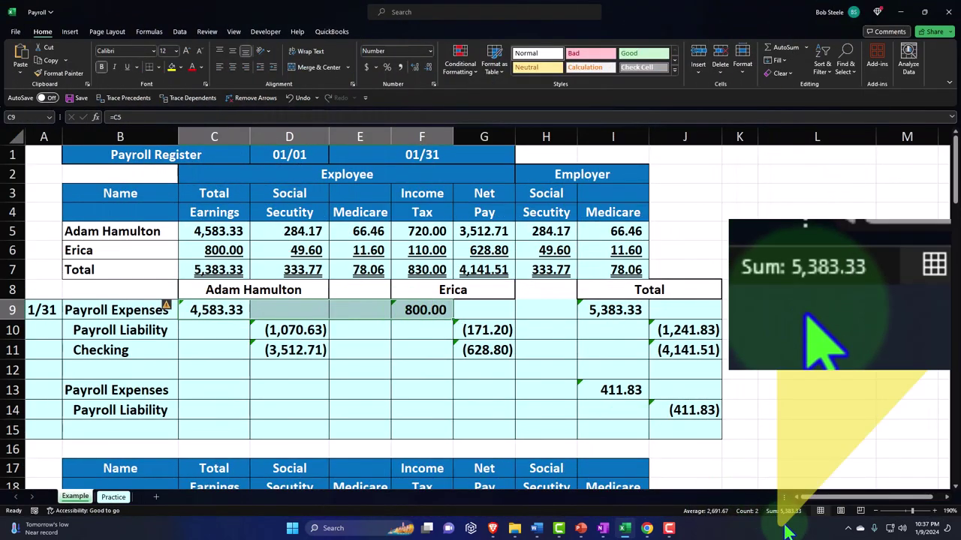
{"action": "left_click", "coordinate": [628, 312]}
{"action": "left_click", "coordinate": [230, 268]}
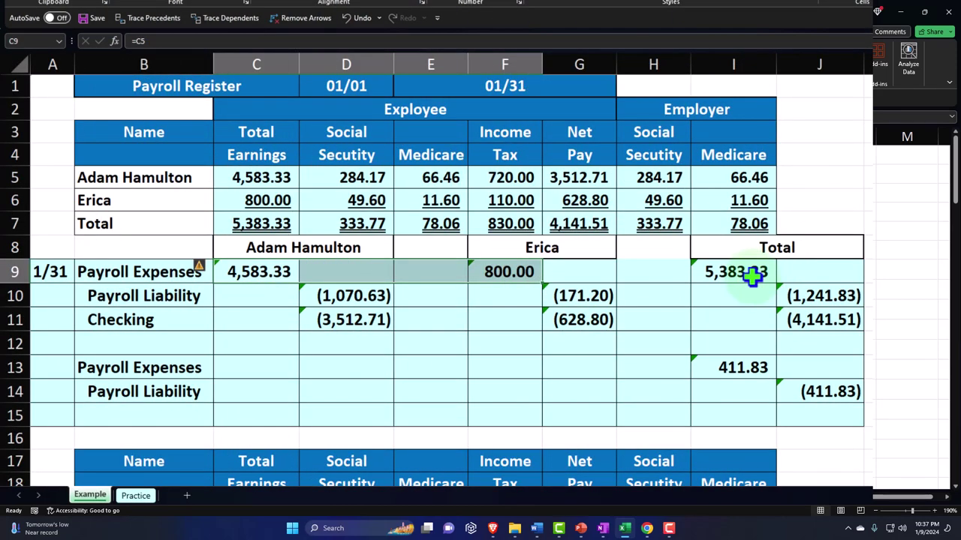
{"action": "left_click", "coordinate": [751, 276]}
{"action": "left_click", "coordinate": [275, 220]}
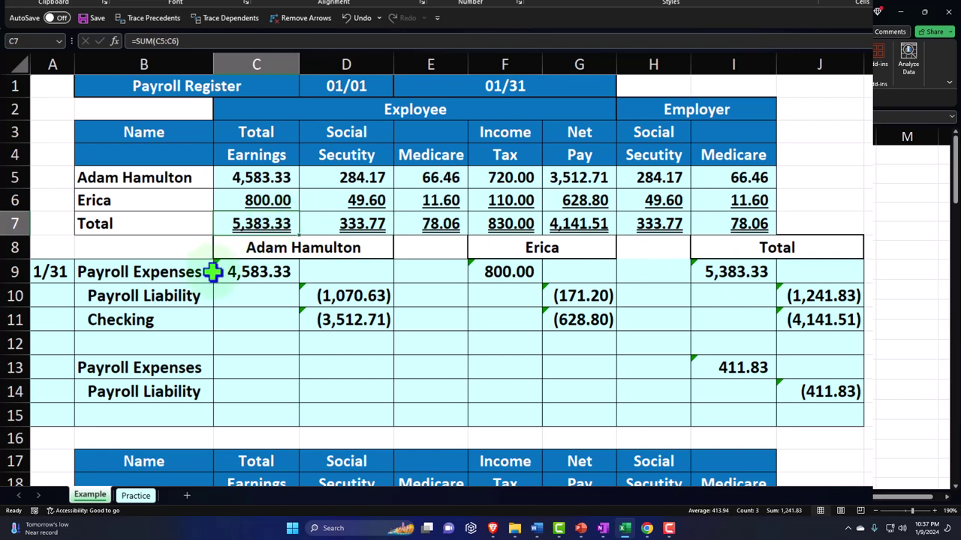
- Inspect the total Payroll Liability and Checking formulas in J10 and J11 against withholdings in D7:F7 and the employee Checking amounts in D11:G11
{"action": "left_click", "coordinate": [368, 225]}
{"action": "left_click_drag", "start_coordinate": [407, 226], "coordinate": [493, 221]}
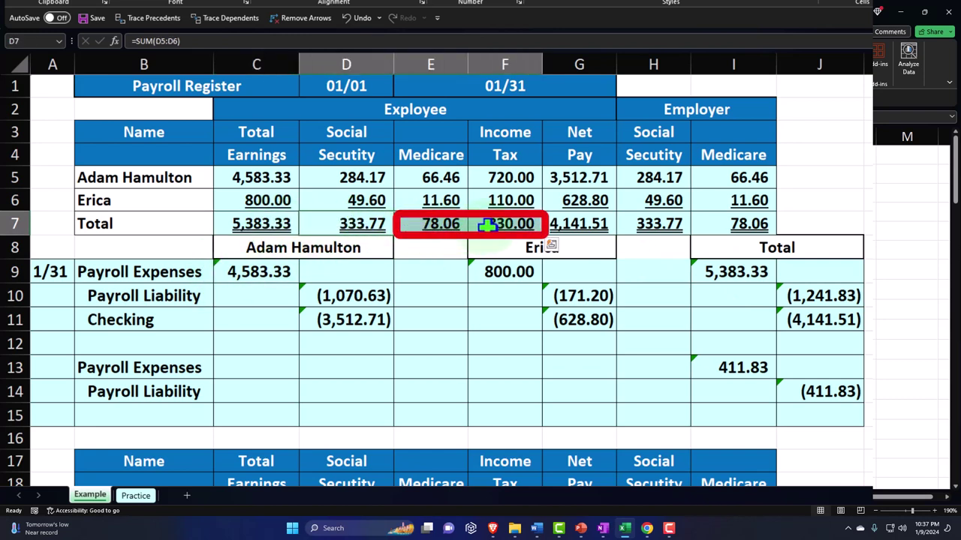
{"action": "left_click", "coordinate": [817, 295]}
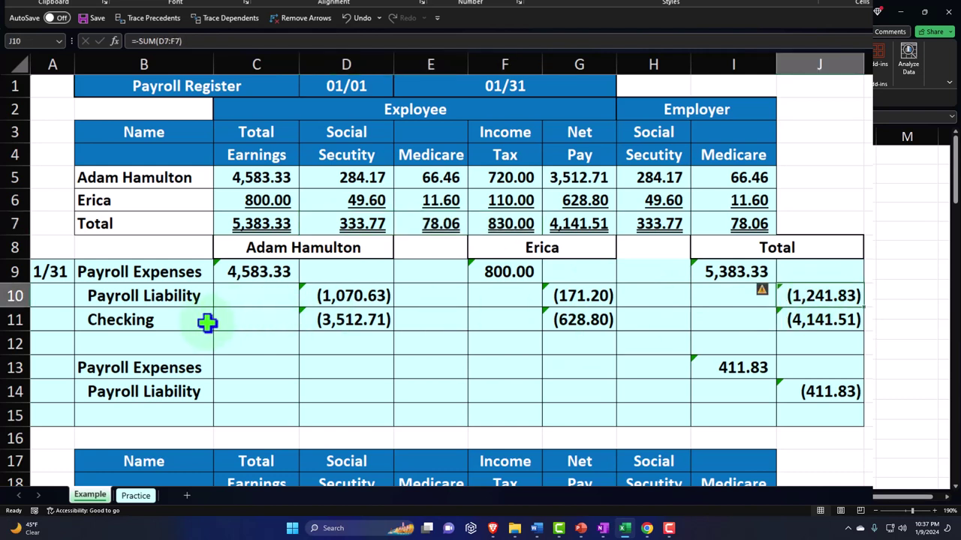
{"action": "left_click", "coordinate": [805, 316]}
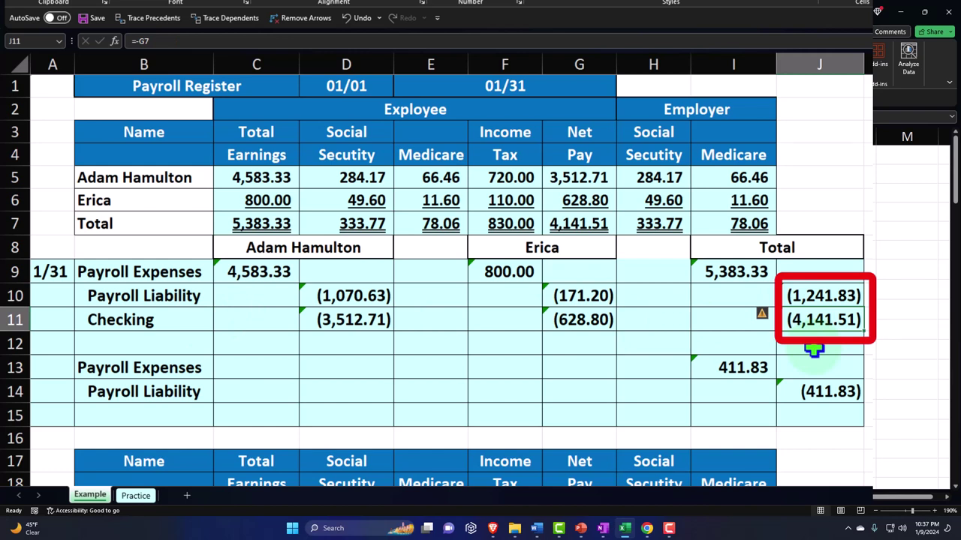
{"action": "left_click", "coordinate": [815, 349], "text": "shift"}
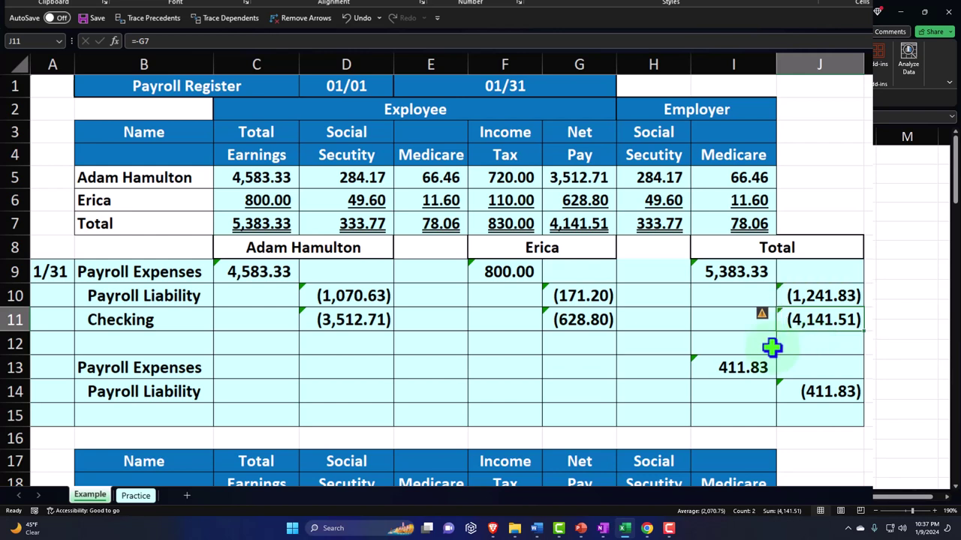
{"action": "left_click_drag", "start_coordinate": [375, 319], "coordinate": [570, 325]}
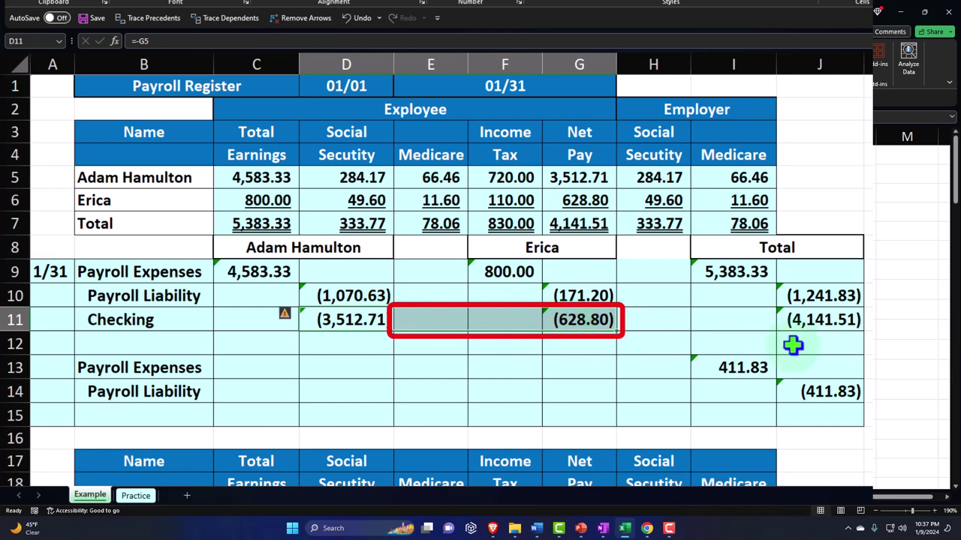
{"action": "left_click", "coordinate": [836, 323]}
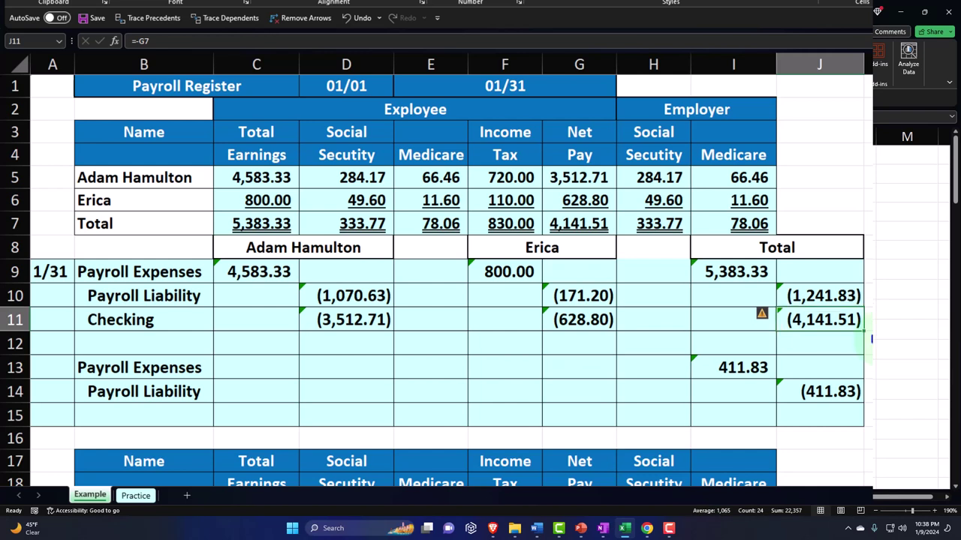
- Review the full payroll register in B5:I7 alongside the total payroll journal entry in I9:J11
{"action": "mouse_move", "coordinate": [194, 177]}
{"action": "left_mouse_down"}
{"action": "mouse_move", "coordinate": [650, 229]}
{"action": "mouse_move", "coordinate": [717, 225]}
{"action": "left_mouse_up"}
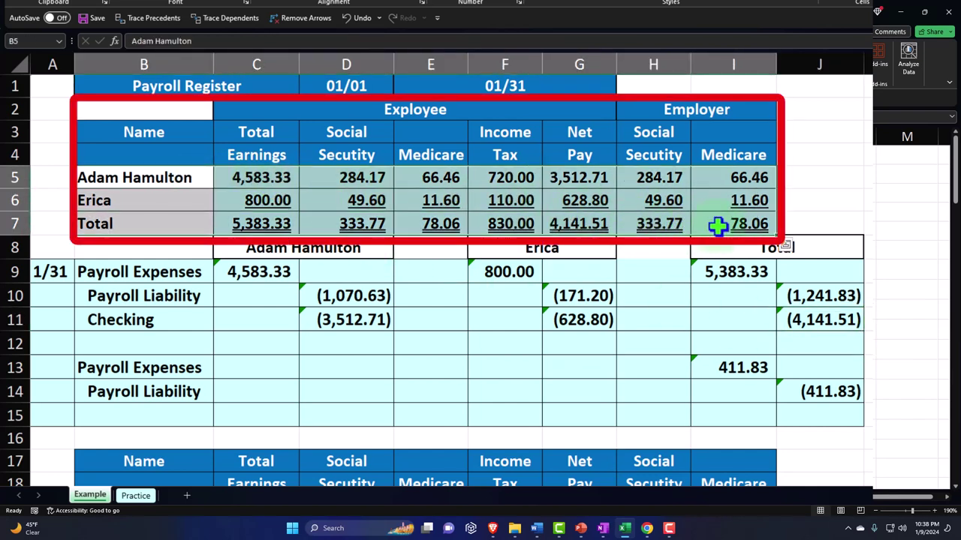
{"action": "mouse_move", "coordinate": [719, 273]}
{"action": "left_mouse_down"}
{"action": "mouse_move", "coordinate": [793, 296]}
{"action": "mouse_move", "coordinate": [809, 318]}
{"action": "left_mouse_up"}
{"action": "left_click", "coordinate": [814, 320]}
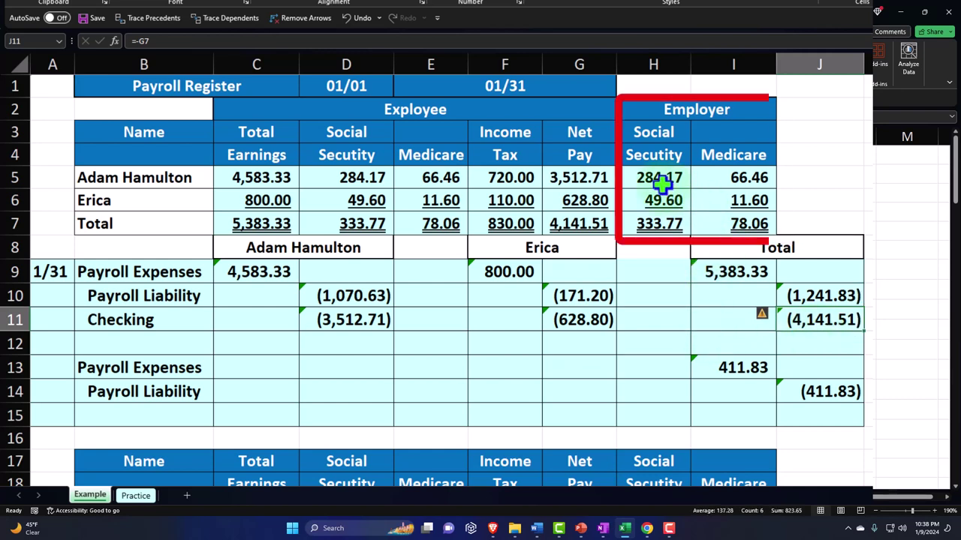
- Review the employer taxes in H5:I7 and inspect the employer Payroll Expenses and Payroll Liability formulas in I13 and J14
{"action": "mouse_move", "coordinate": [658, 178]}
{"action": "left_mouse_down"}
{"action": "mouse_move", "coordinate": [682, 182]}
{"action": "mouse_move", "coordinate": [727, 221]}
{"action": "left_mouse_up"}
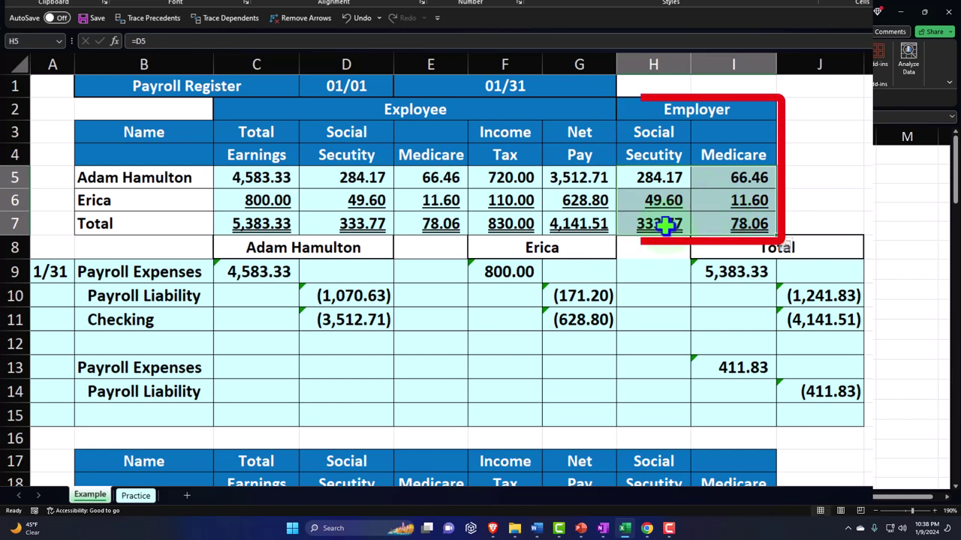
{"action": "left_click", "coordinate": [728, 373]}
{"action": "double_click", "coordinate": [728, 373]}
{"action": "key", "text": "Return"}
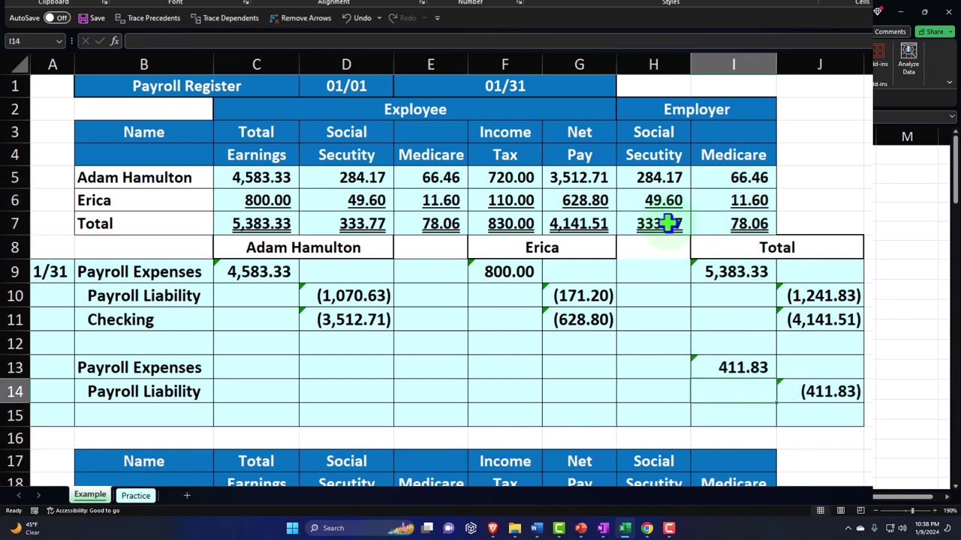
{"action": "left_click", "coordinate": [806, 390]}
{"action": "type", "text": "=-I13"}
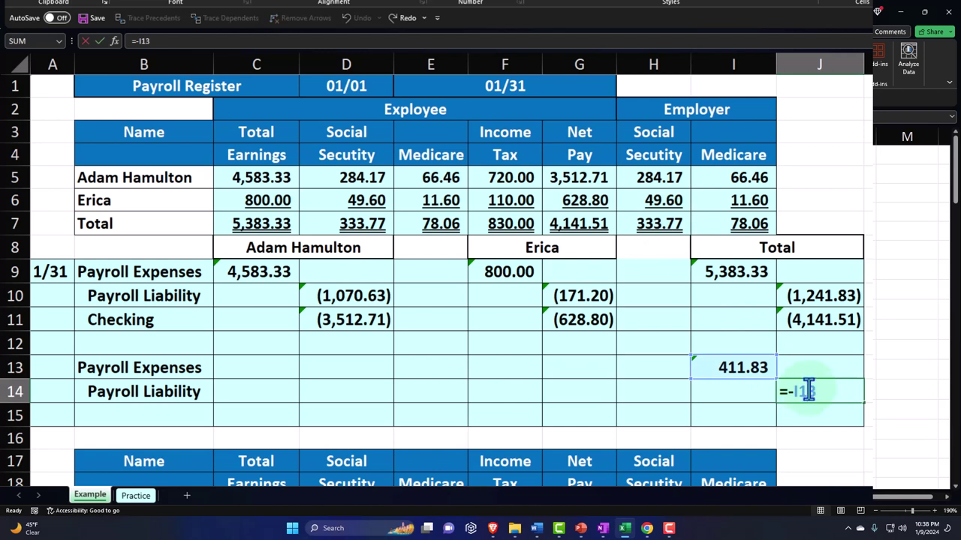
{"action": "key", "text": "Return"}
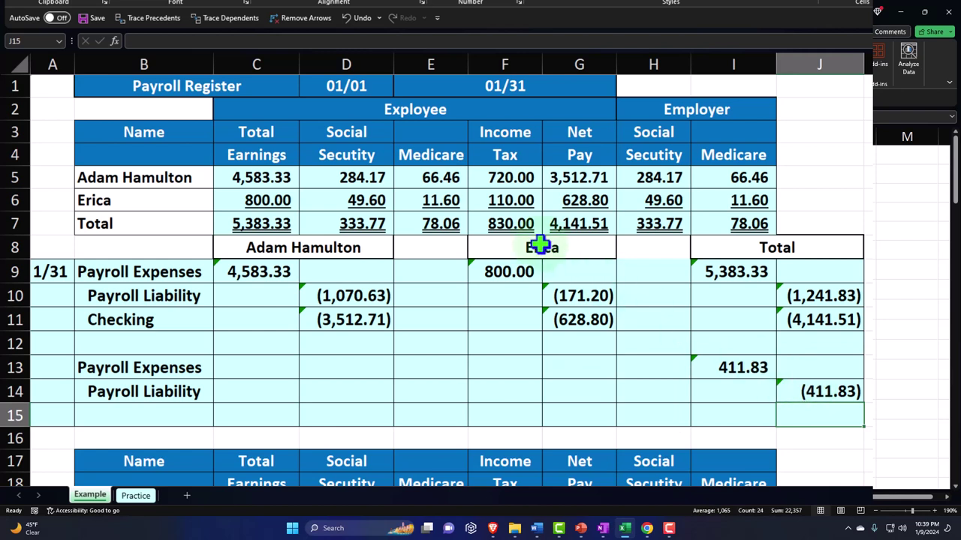
- Highlight the payroll register in B5:I7 and inspect the first employee's Checking and Payroll Liability formulas in D11 and D10
{"action": "left_click_drag", "start_coordinate": [178, 174], "coordinate": [721, 217]}
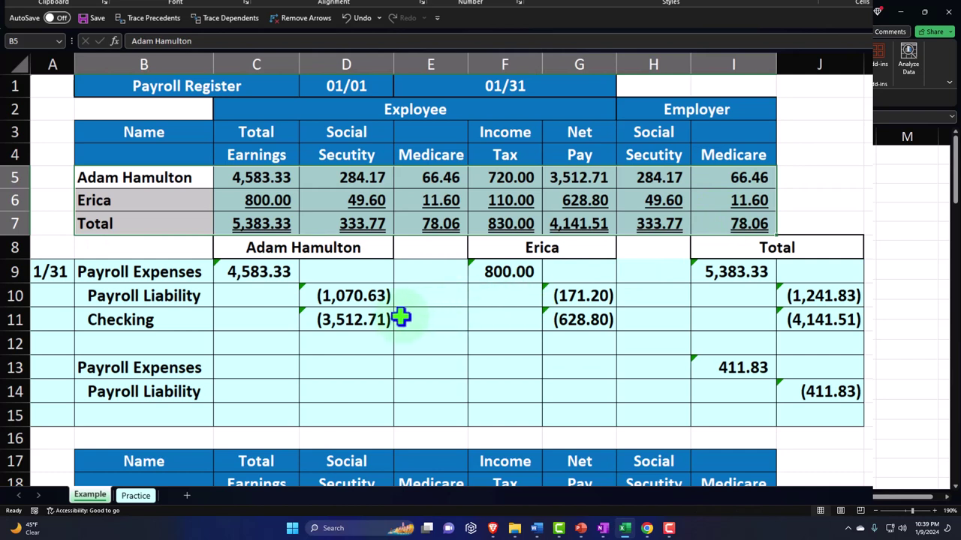
{"action": "left_click", "coordinate": [373, 320]}
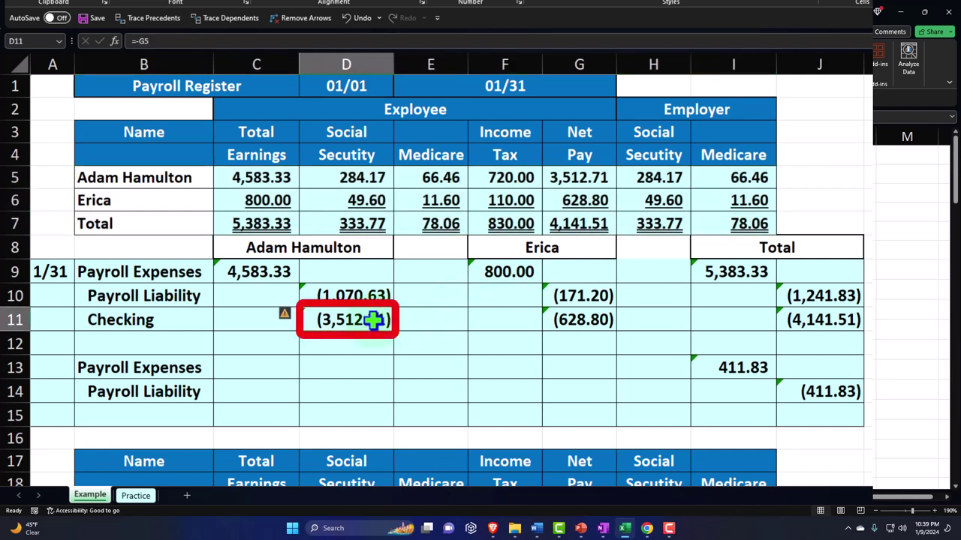
{"action": "left_click", "coordinate": [324, 294]}
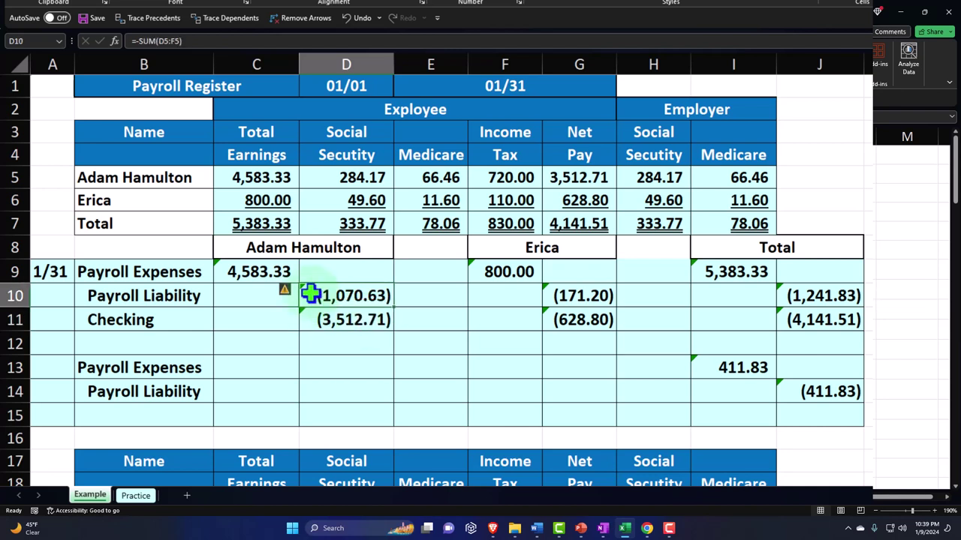
- Inspect the first employee's Payroll Expenses and Checking formulas in C9 and D11, and highlight the employer payroll tax entry in I13:J14
{"action": "left_click", "coordinate": [249, 272]}
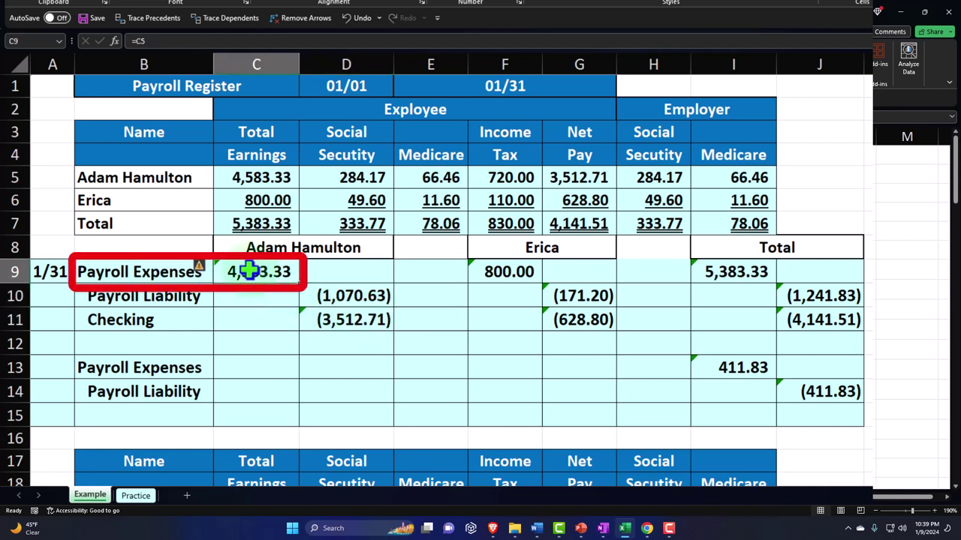
{"action": "left_click", "coordinate": [325, 319]}
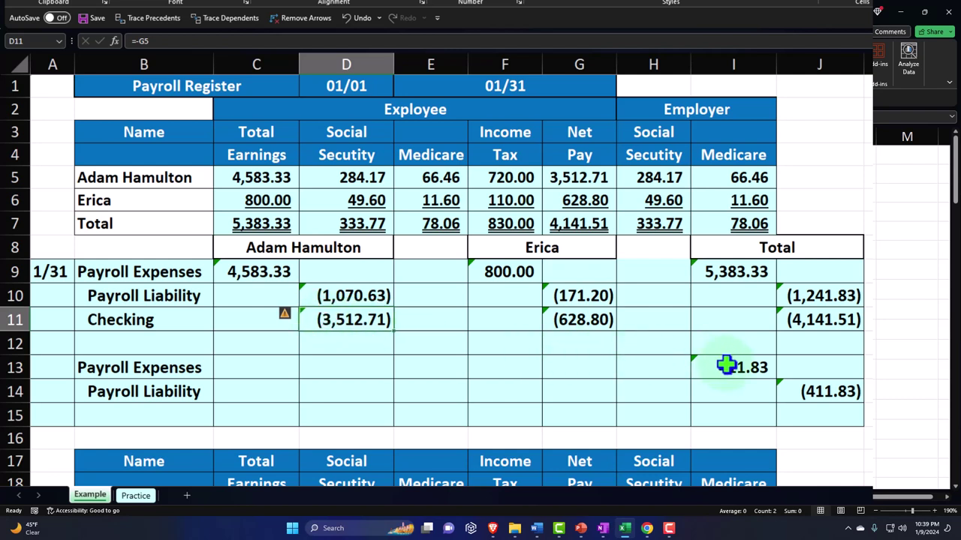
{"action": "left_click_drag", "start_coordinate": [725, 365], "coordinate": [805, 385]}
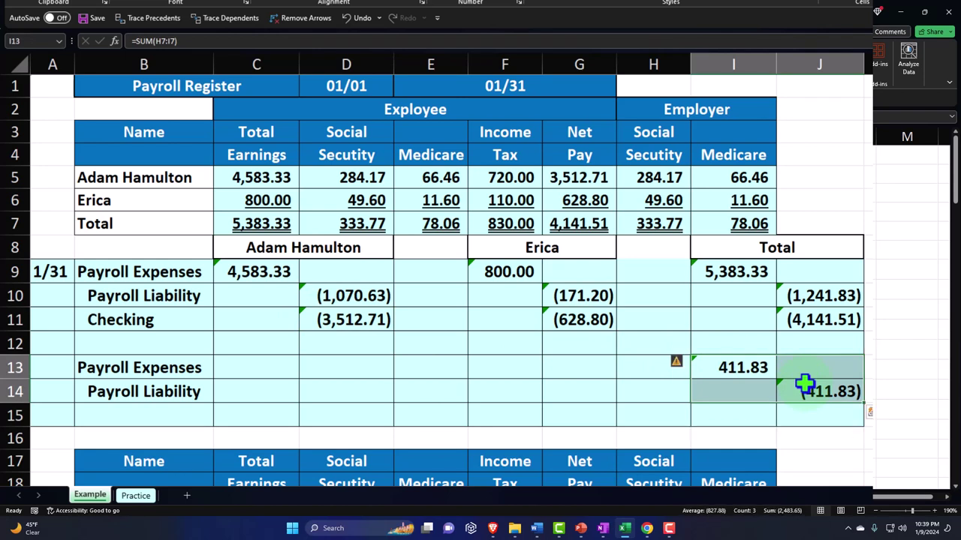
- Select the Payroll Liability amounts in D10, G10 and J10 together to compare both employees' liabilities with the total
{"action": "left_click", "coordinate": [365, 296]}
{"action": "left_click", "coordinate": [564, 296], "text": "ctrl"}
{"action": "left_click", "coordinate": [796, 293], "text": "ctrl"}
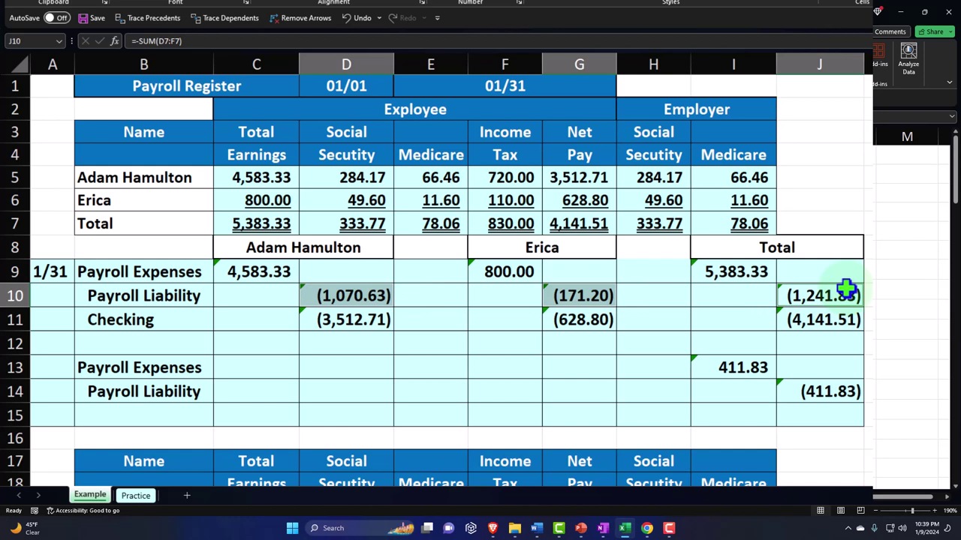
- Review the first employee's Payroll Liability in D10 and the Payroll Expenses account in B9 against the entire payroll register in B1:I7
{"action": "left_click", "coordinate": [377, 296]}
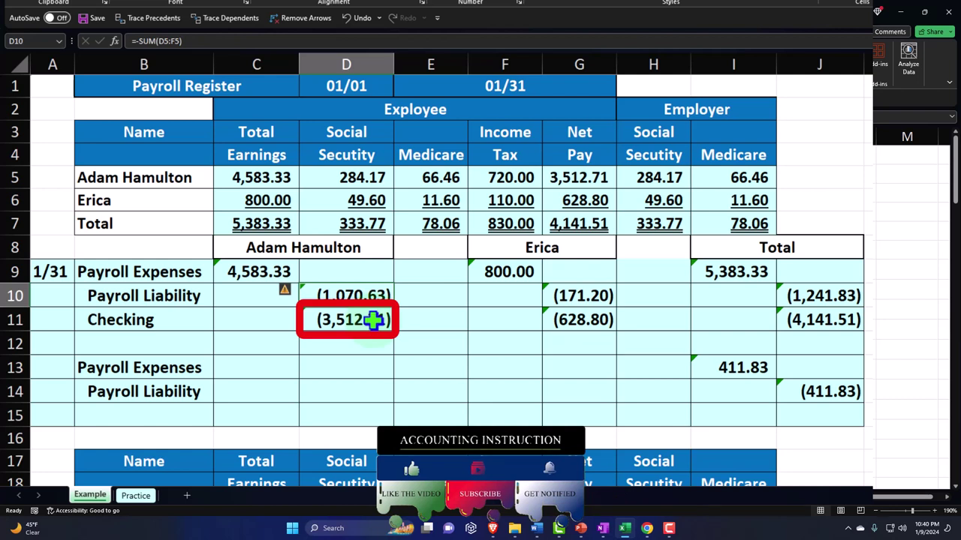
{"action": "left_click", "coordinate": [177, 279]}
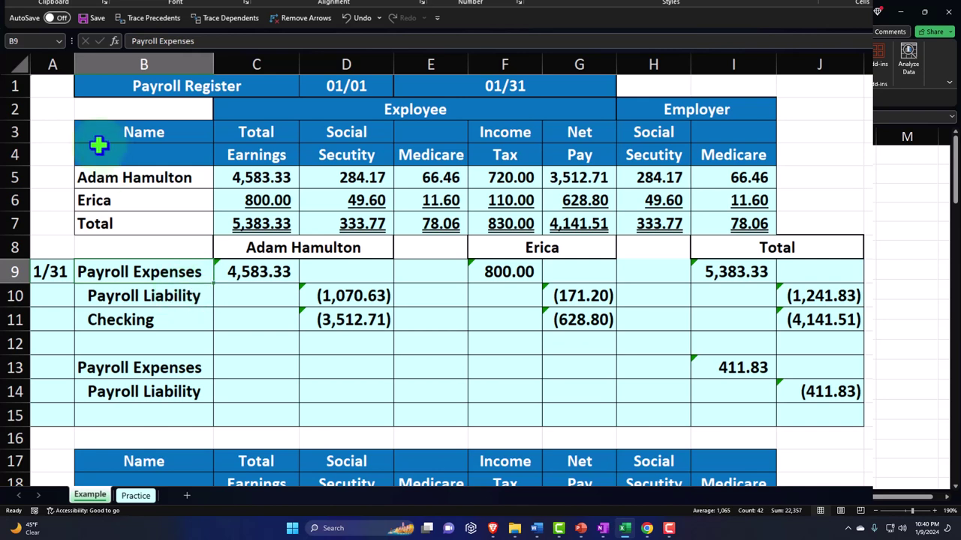
{"action": "mouse_move", "coordinate": [114, 89]}
{"action": "left_mouse_down"}
{"action": "mouse_move", "coordinate": [478, 182]}
{"action": "mouse_move", "coordinate": [735, 225]}
{"action": "left_mouse_up"}
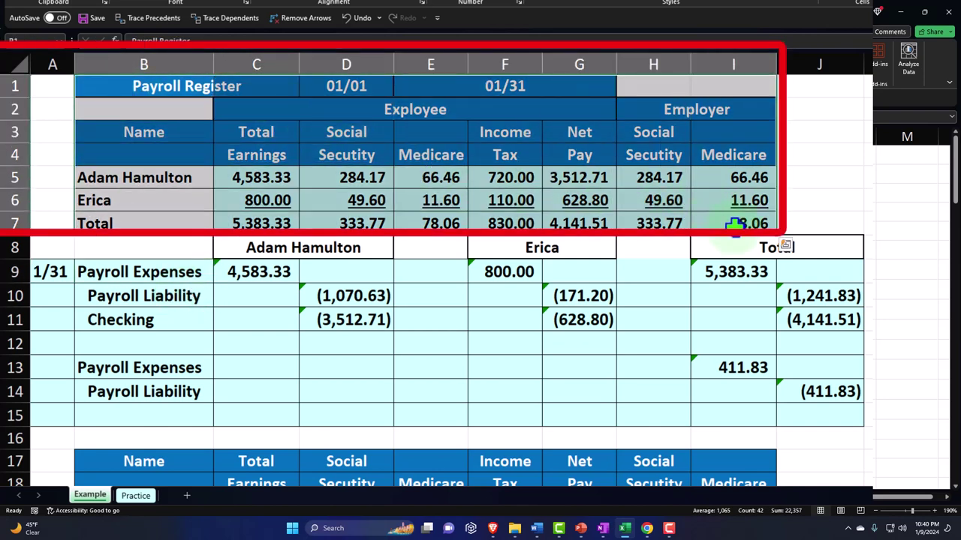